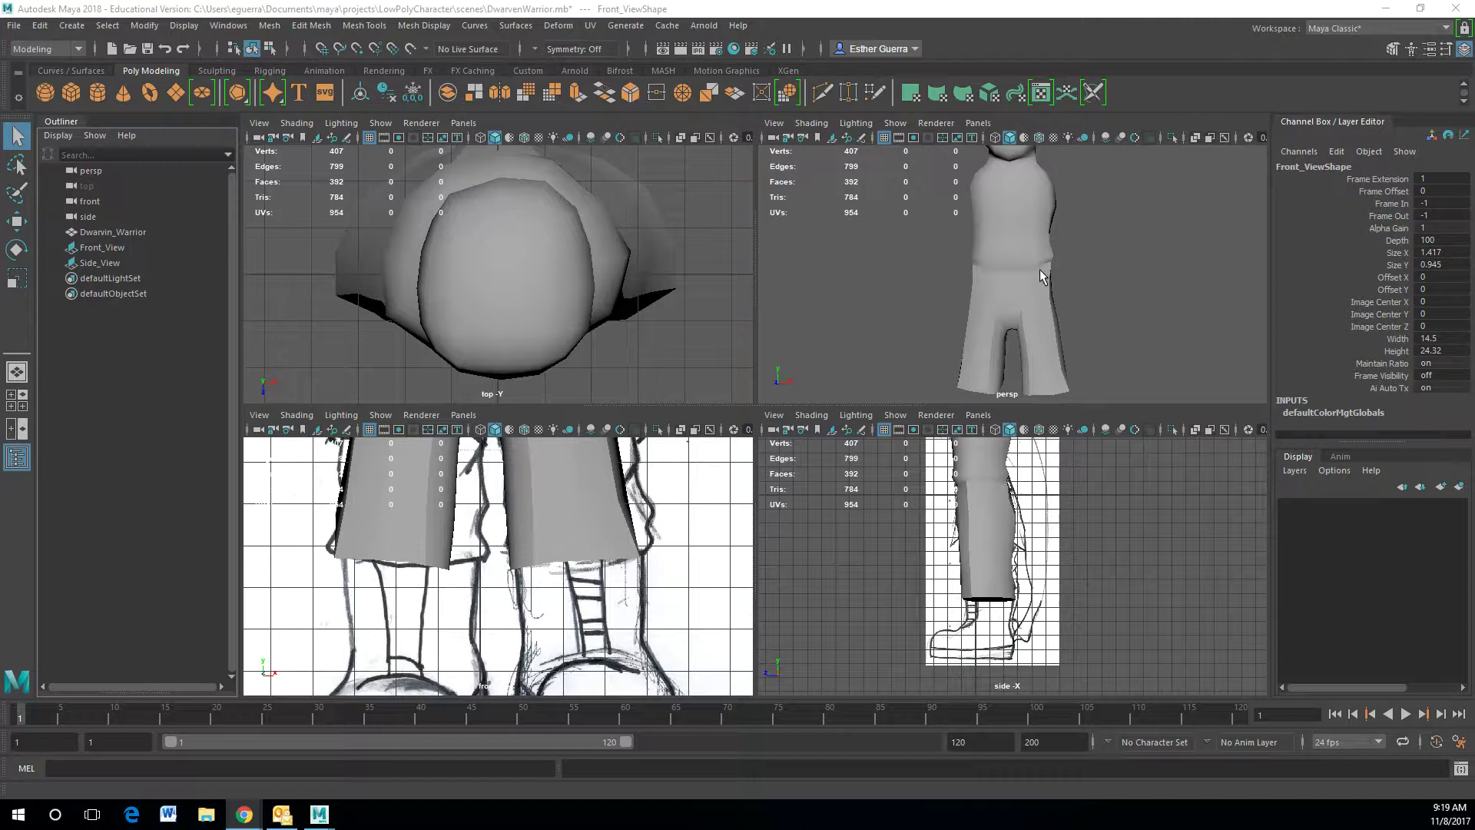
- Select the open border edge loops at the bottom hems of both trouser legs
{"action": "left_click_drag", "start_coordinate": [1076, 268], "coordinate": [1066, 197], "text": "alt"}
{"action": "scroll", "coordinate": [1040, 306], "scroll_direction": "up", "scroll_amount": 6}
{"action": "left_click_drag", "start_coordinate": [1040, 306], "coordinate": [1029, 273], "text": "alt"}
{"action": "left_click", "coordinate": [1074, 358]}
{"action": "right_click_drag", "start_coordinate": [1085, 318], "coordinate": [1085, 278]}
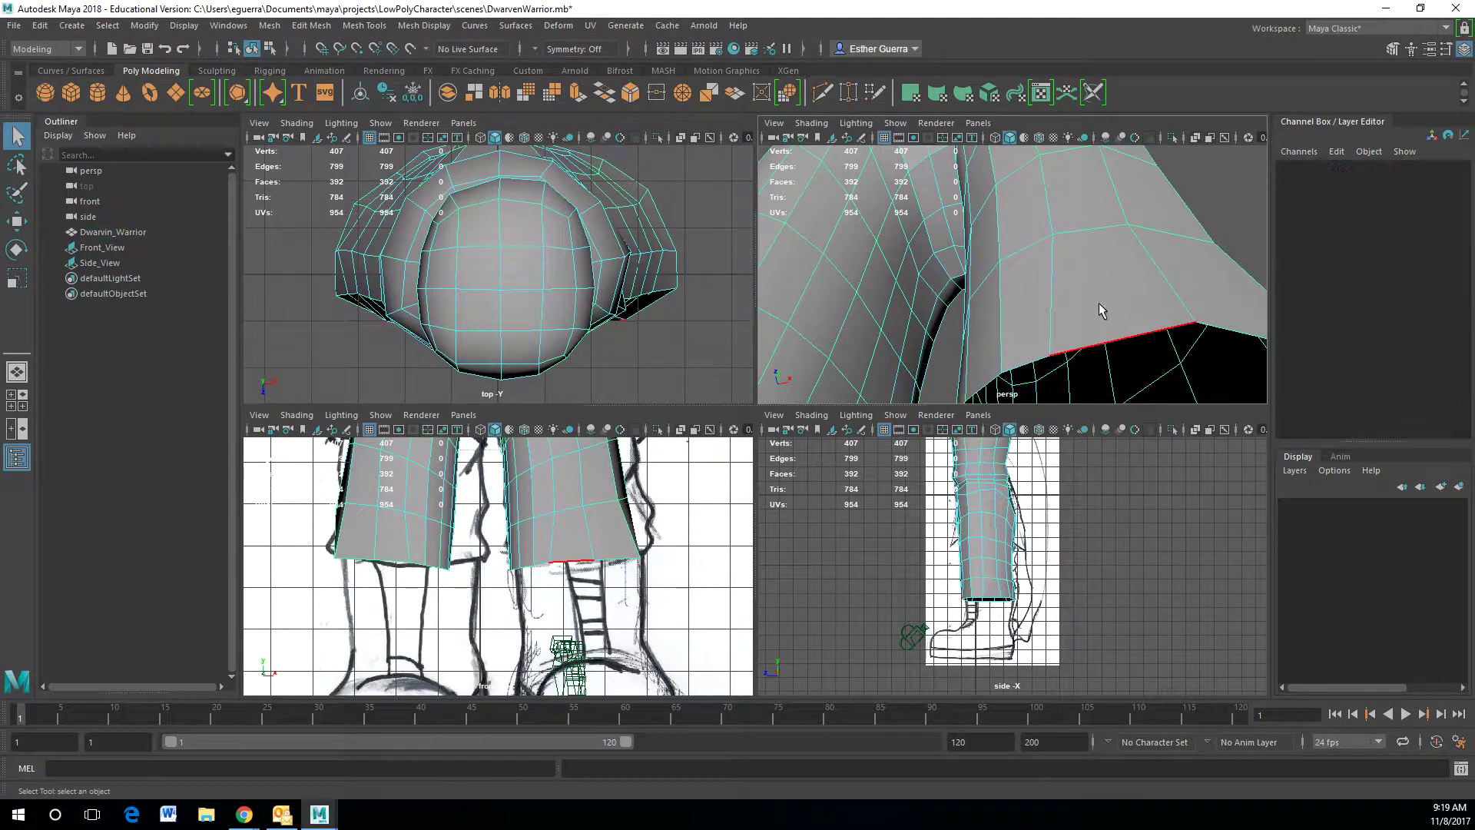
{"action": "left_click_drag", "start_coordinate": [1094, 332], "coordinate": [1060, 204], "text": "alt"}
{"action": "left_click", "coordinate": [1055, 166]}
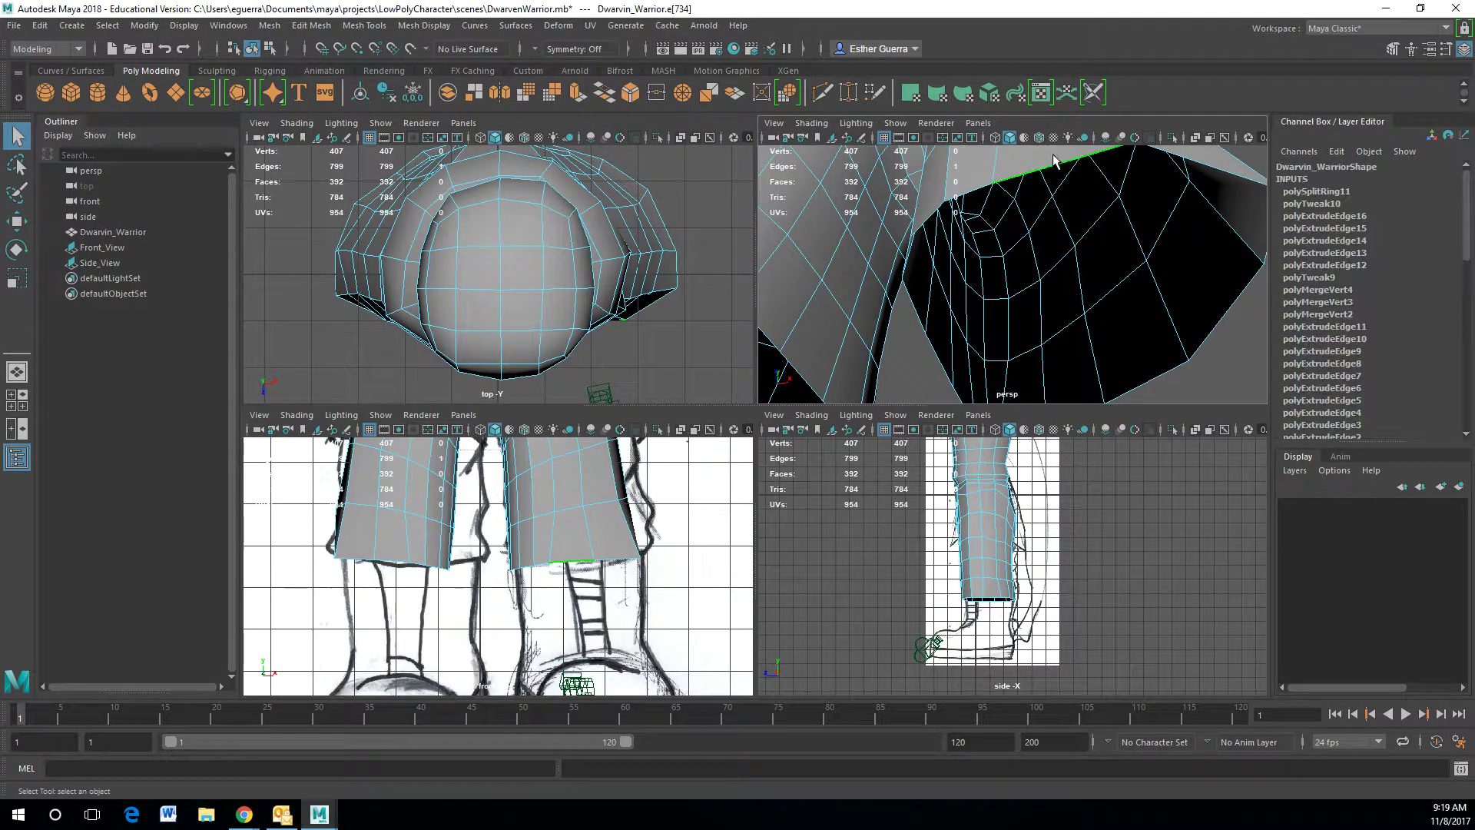
{"action": "scroll", "coordinate": [962, 237], "scroll_direction": "down", "scroll_amount": 5}
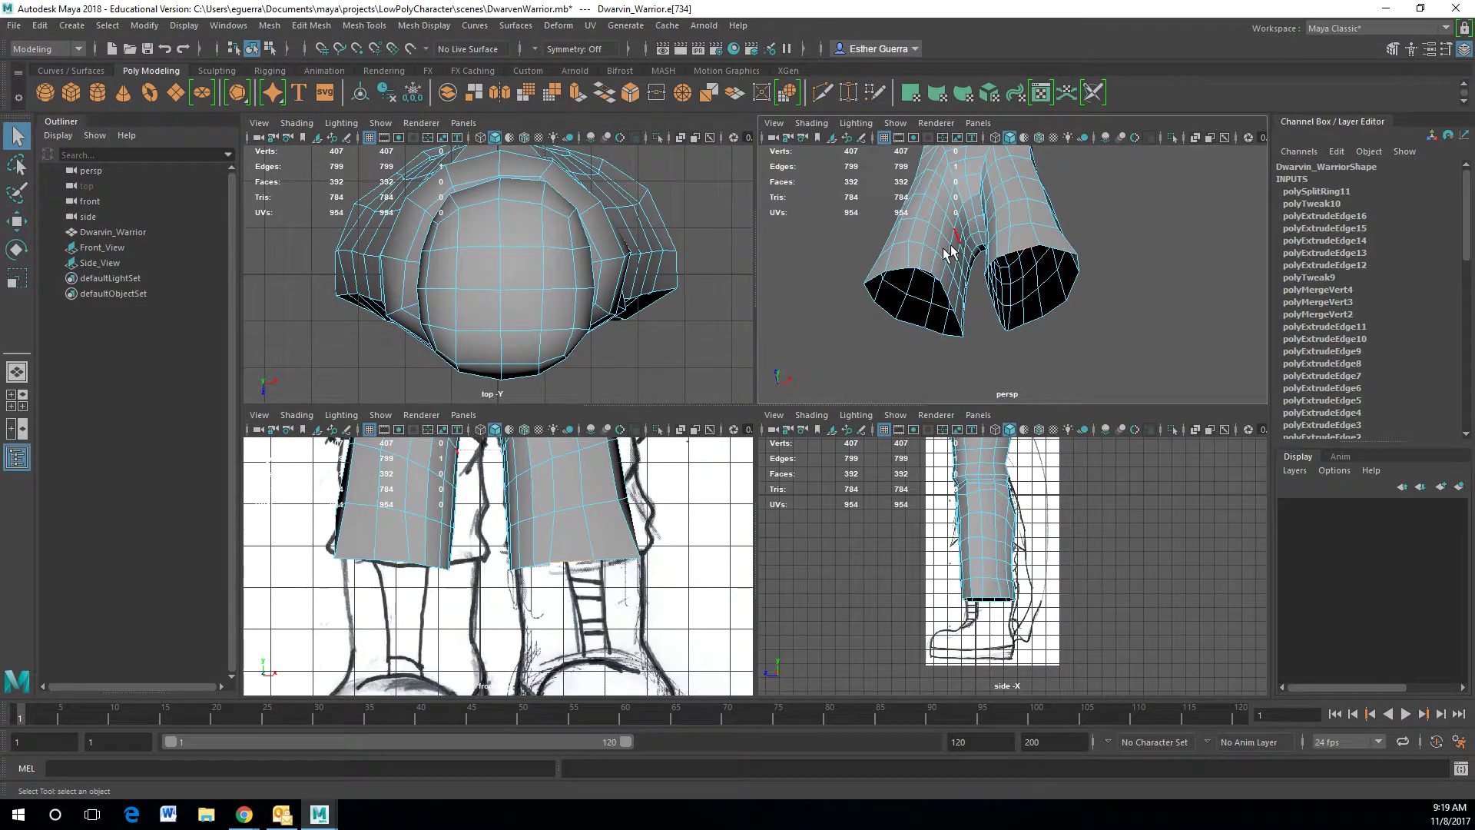
{"action": "left_click", "coordinate": [903, 269], "text": "shift"}
{"action": "right_click", "coordinate": [903, 267], "text": "ctrl"}
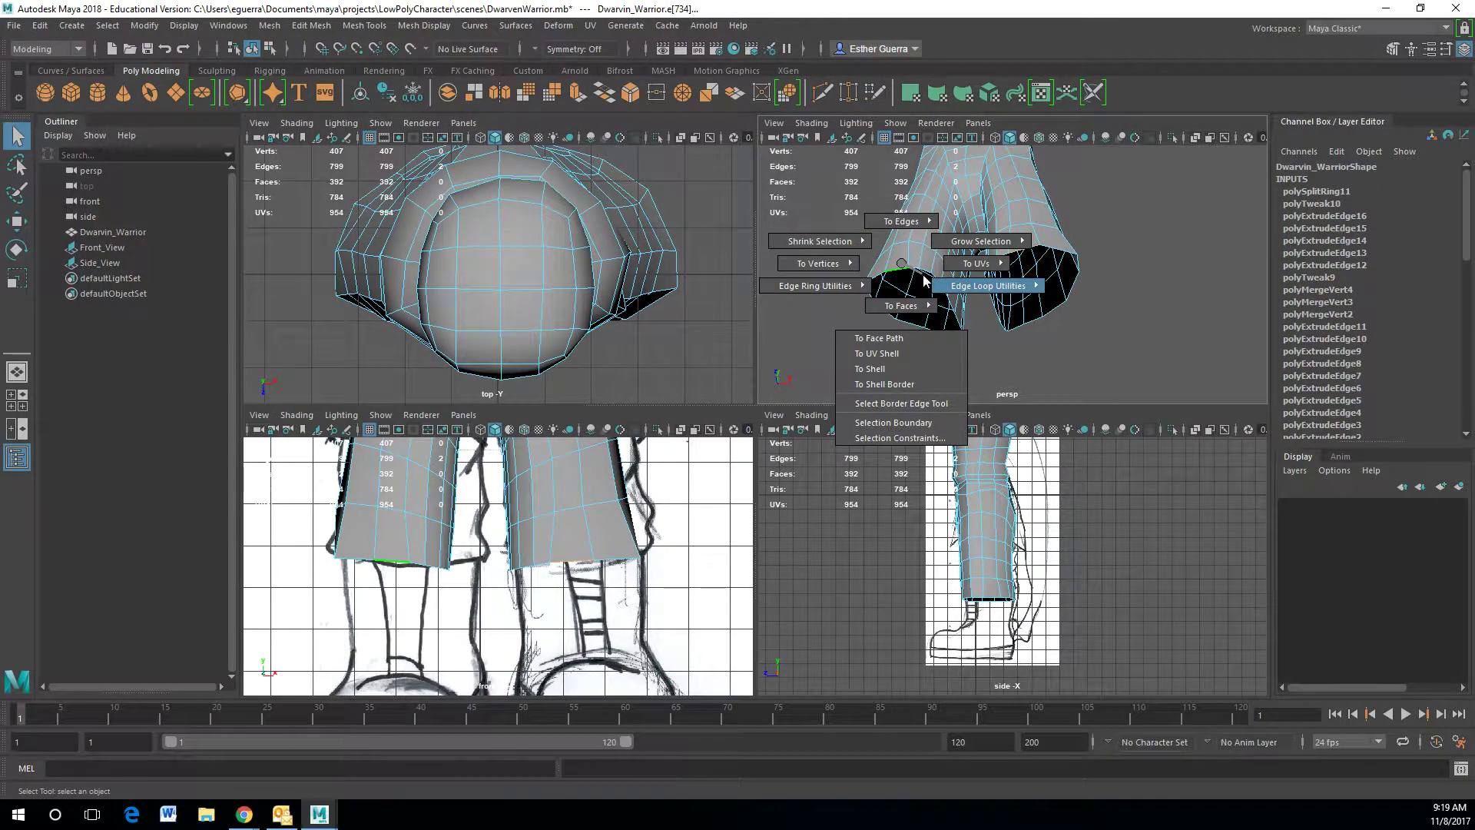
{"action": "mouse_move", "coordinate": [951, 290]}
{"action": "left_click", "coordinate": [1018, 309]}
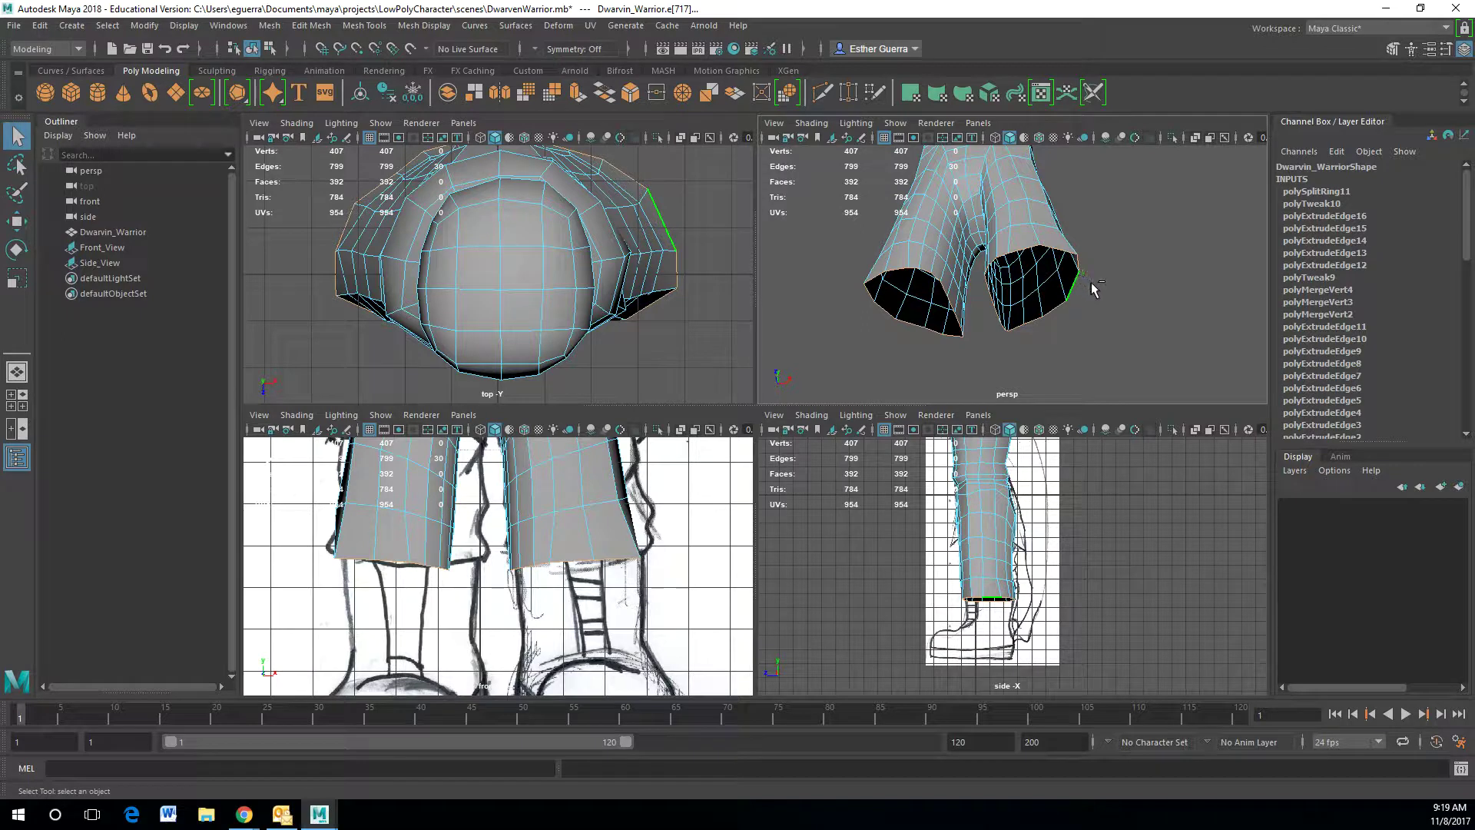
- Extrude the hem edges of both legs and scale them inward to about 0.83 in X, 0.92 in Y and 0.79 in Z
{"action": "key", "text": "ctrl+e"}
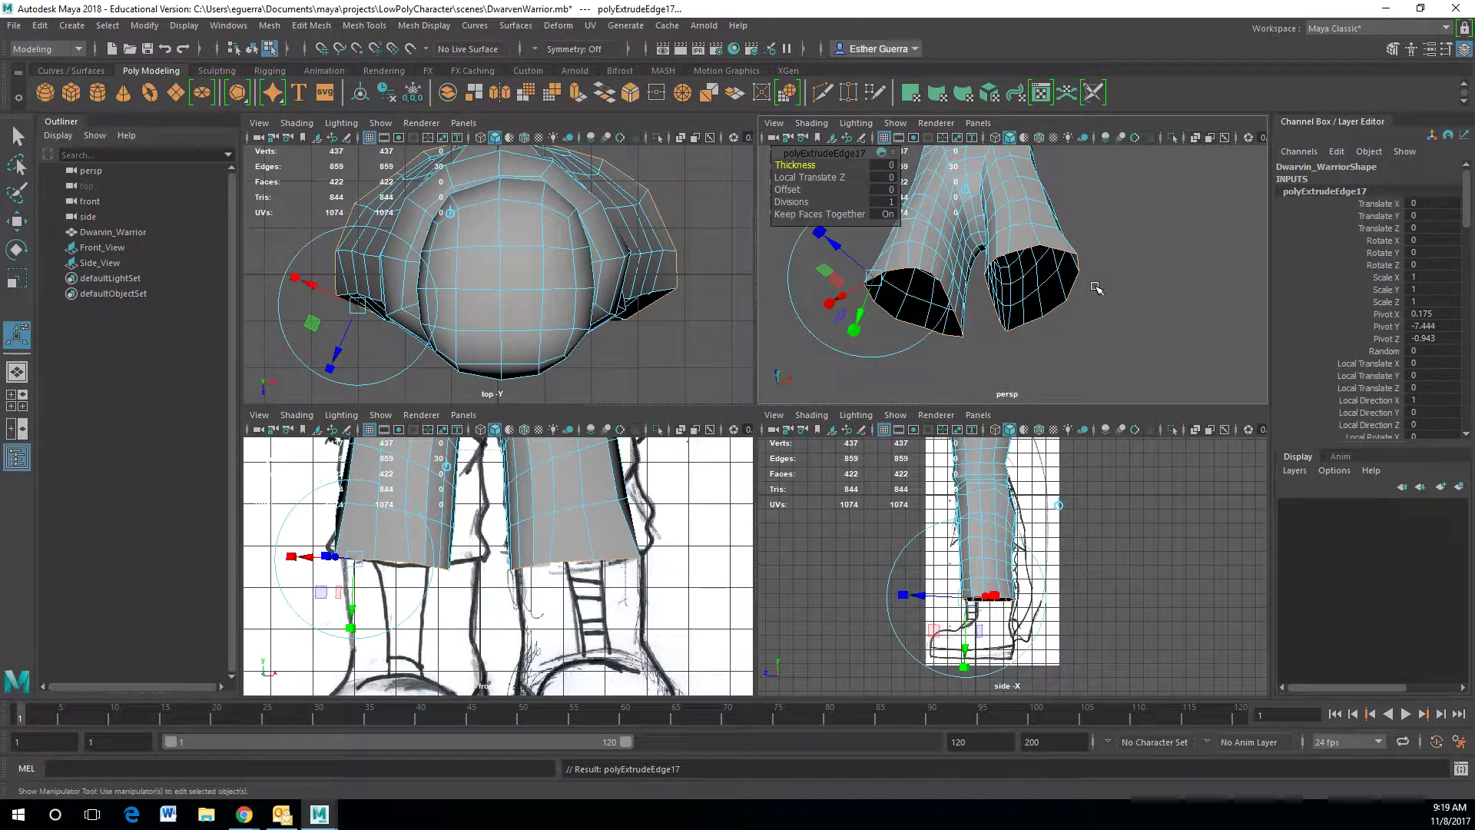
{"action": "left_click_drag", "start_coordinate": [1097, 289], "coordinate": [1047, 231], "text": "alt"}
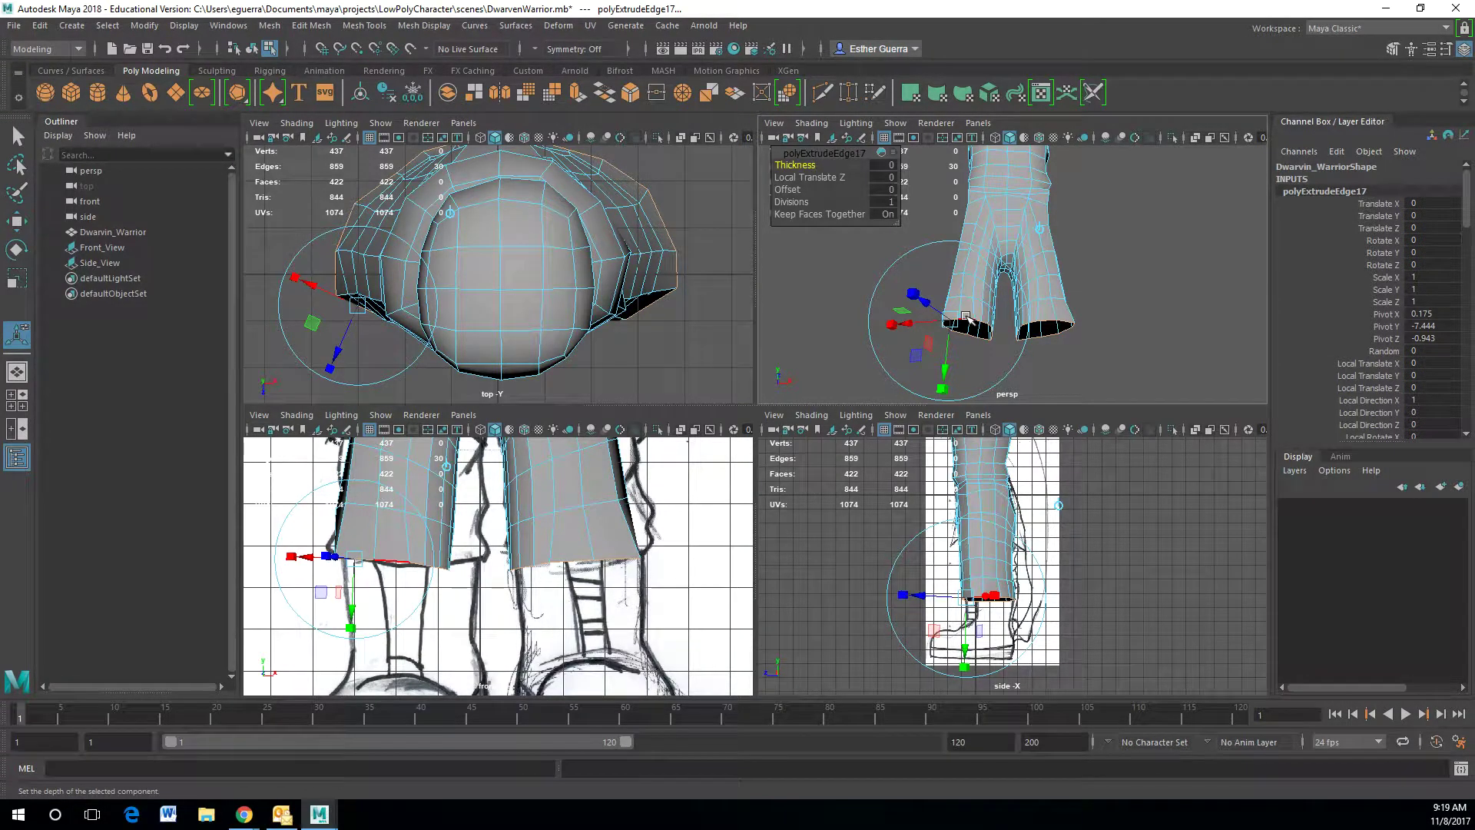
{"action": "left_click_drag", "start_coordinate": [949, 319], "coordinate": [931, 325]}
{"action": "key", "text": "ctrl+z"}
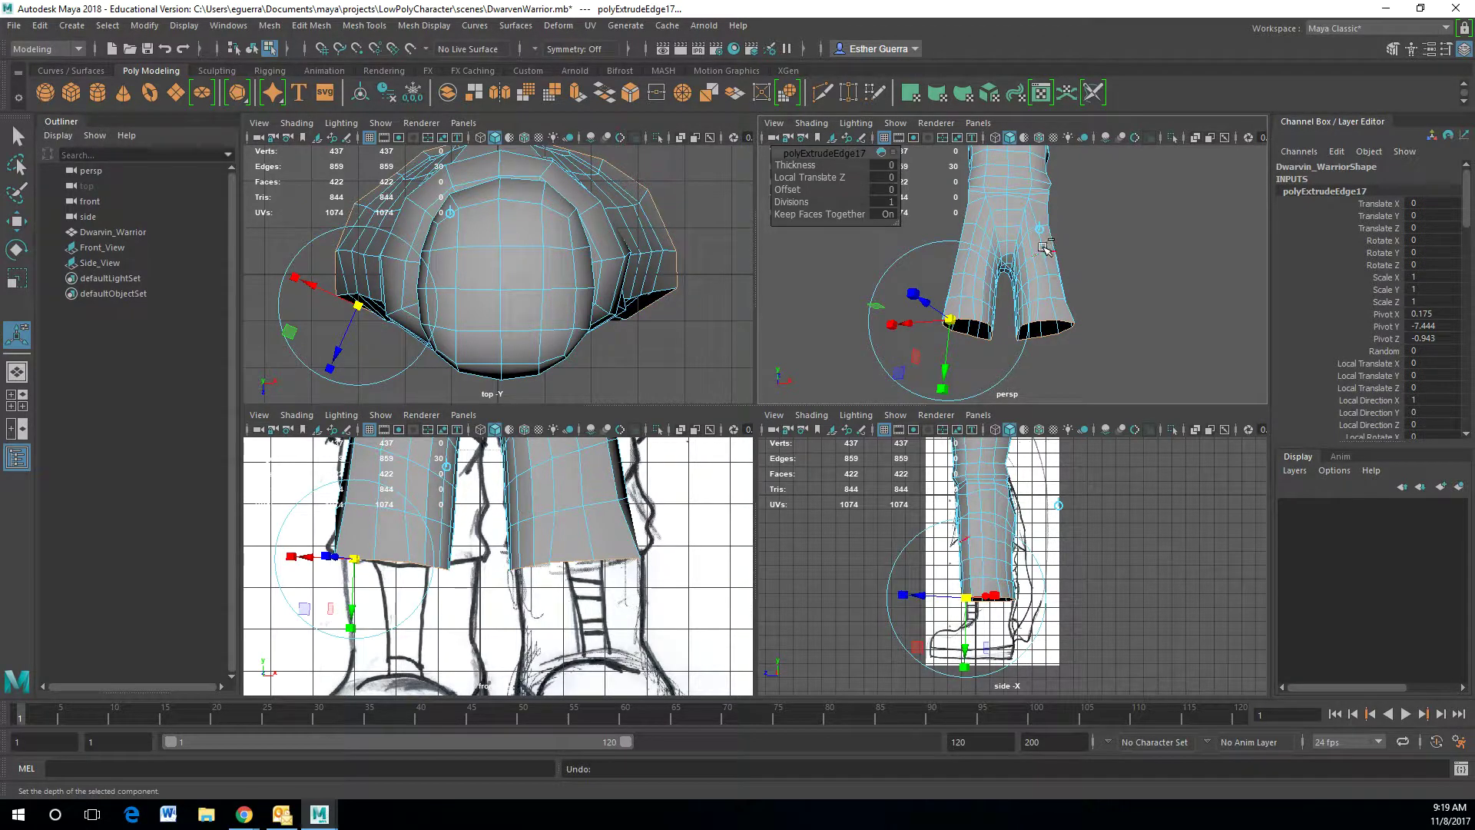
{"action": "left_click", "coordinate": [1039, 229]}
{"action": "left_click_drag", "start_coordinate": [1074, 330], "coordinate": [1019, 179]}
{"action": "left_click_drag", "start_coordinate": [1079, 235], "coordinate": [1009, 301]}
{"action": "scroll", "coordinate": [1057, 237], "scroll_direction": "up", "scroll_amount": 5}
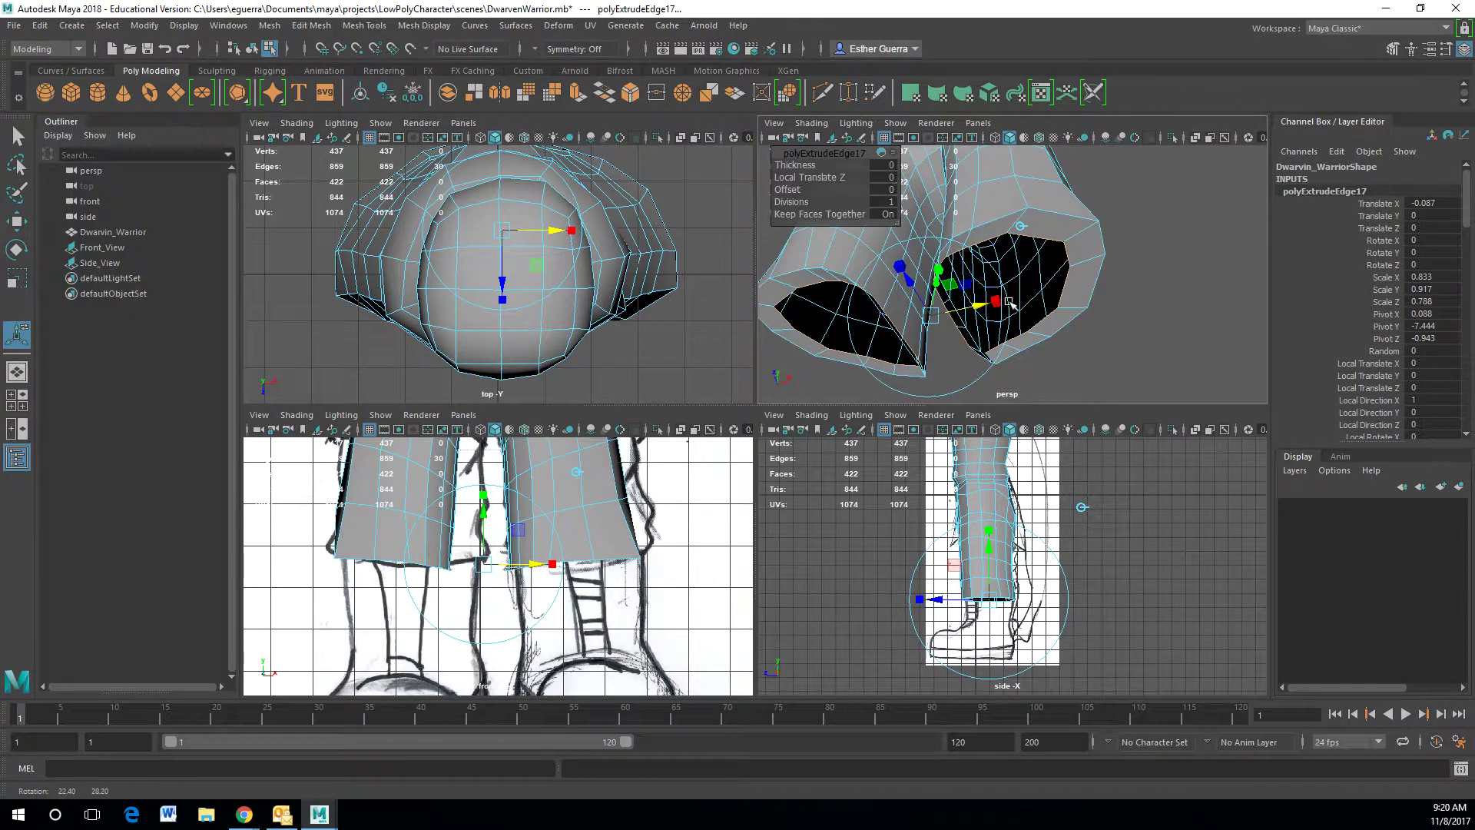
- Select the inner hem edge loop of the character's left leg and move it outward along X to even out the rim
{"action": "left_click", "coordinate": [1057, 241]}
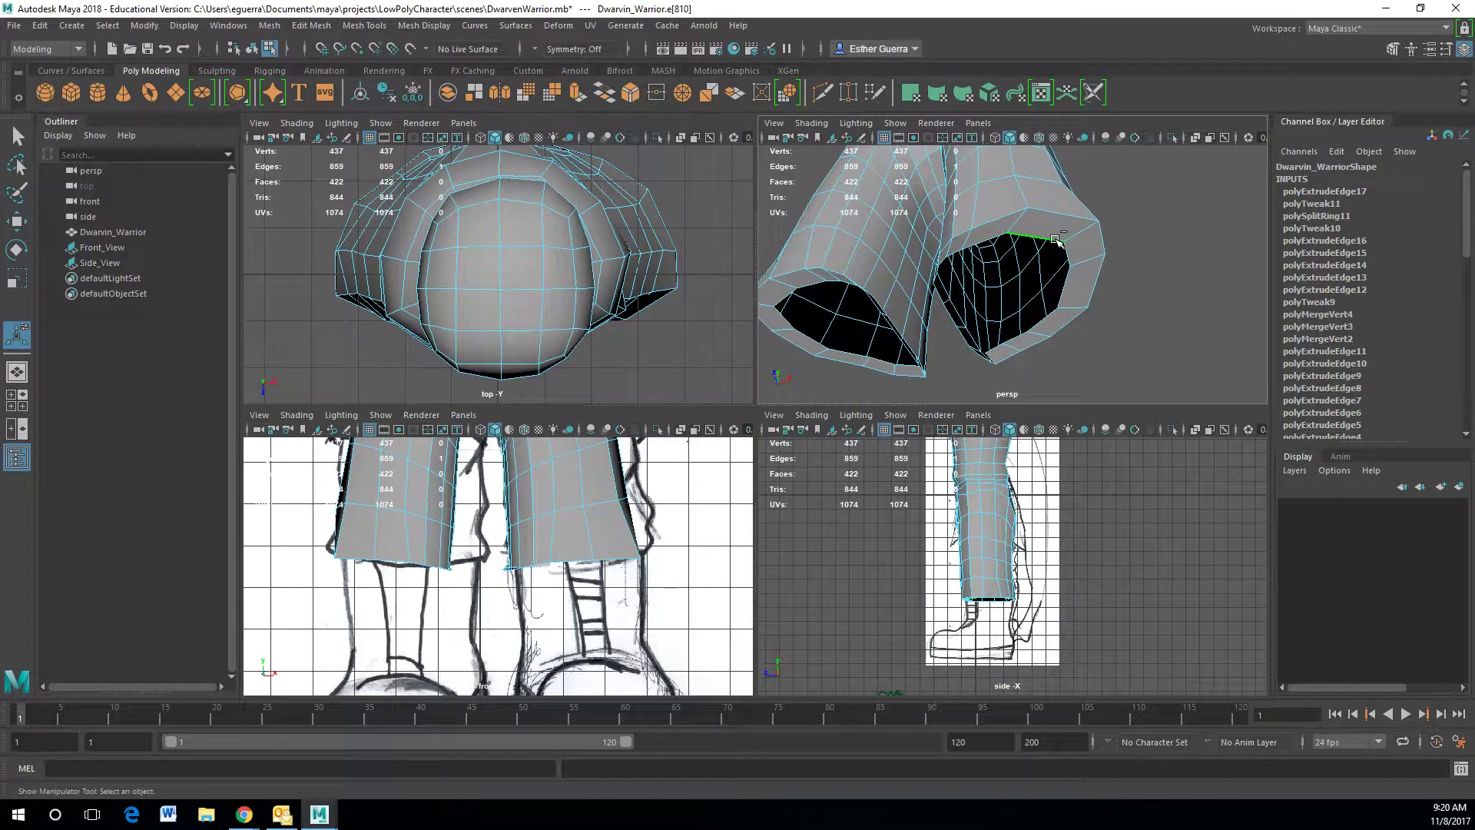
{"action": "right_click_drag", "start_coordinate": [1057, 244], "coordinate": [1129, 277], "text": "ctrl"}
{"action": "key", "text": "e"}
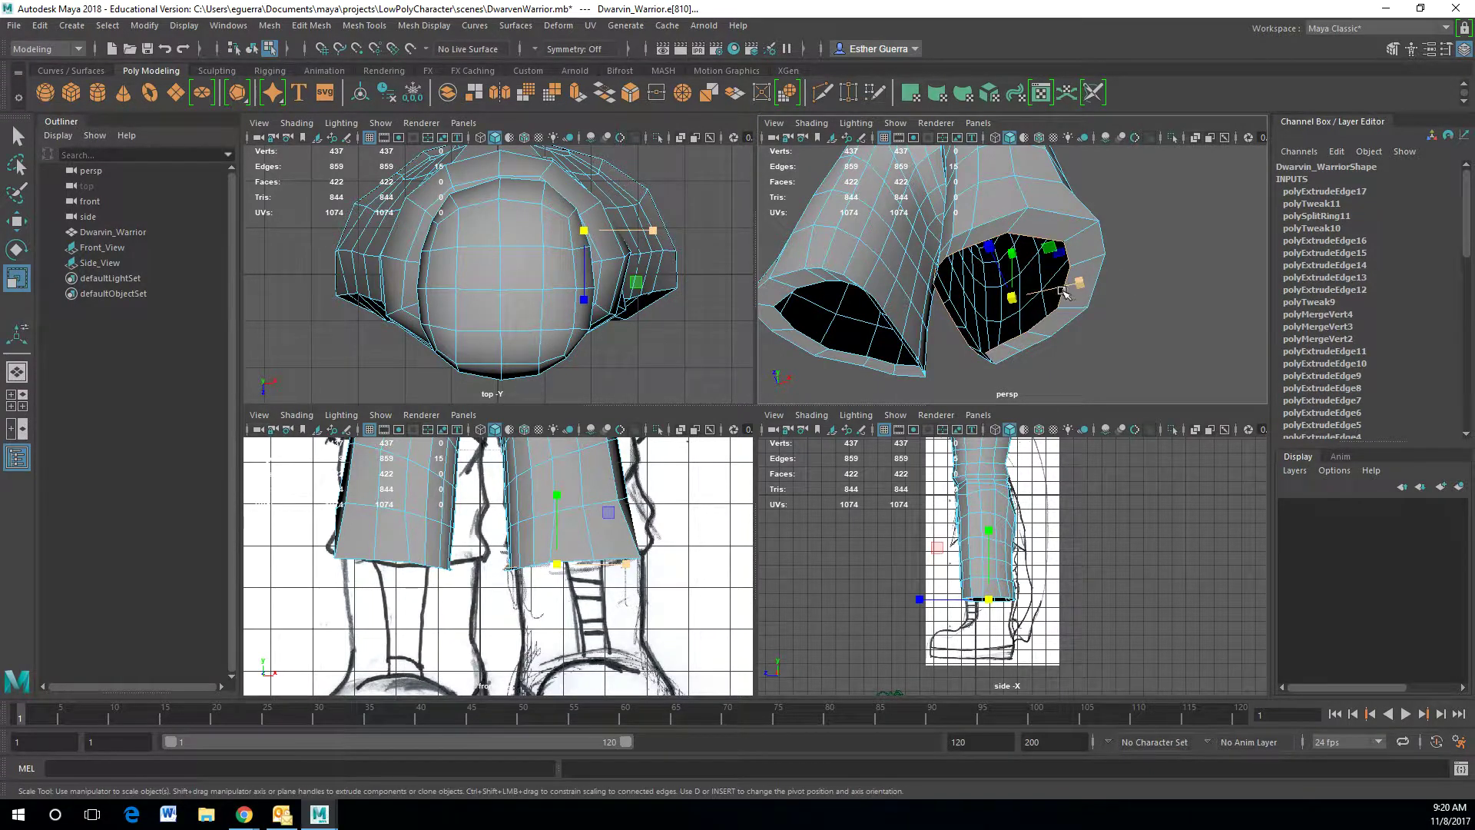
{"action": "key", "text": "w"}
{"action": "left_click_drag", "start_coordinate": [1089, 286], "coordinate": [1087, 282]}
{"action": "key", "text": "r"}
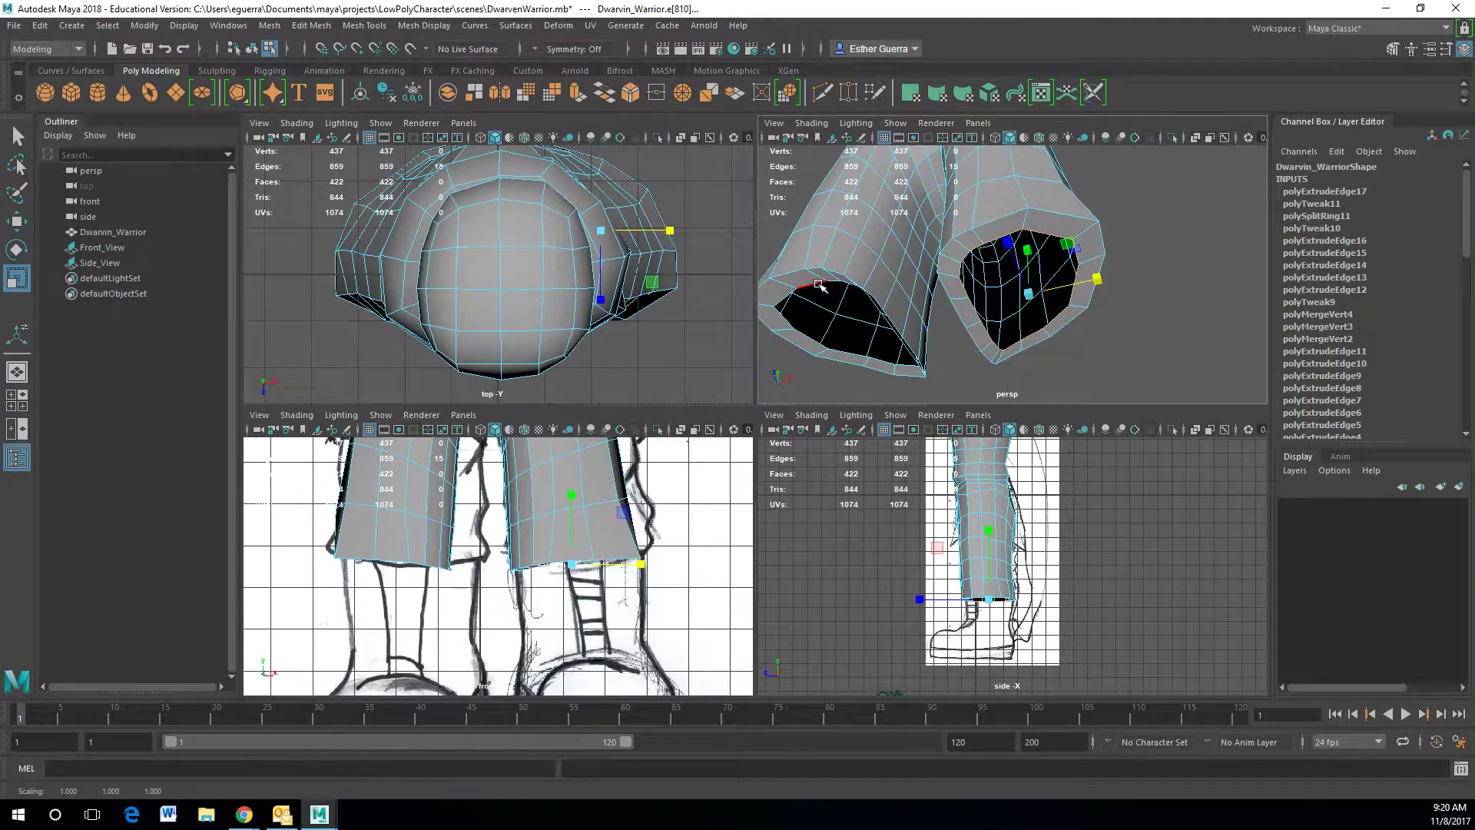
- Move the inner hem edge loop of the character's right leg outward and scale it to about 0.82 along X
{"action": "left_click", "coordinate": [816, 284]}
{"action": "right_click_drag", "start_coordinate": [820, 289], "coordinate": [914, 322], "text": "shift"}
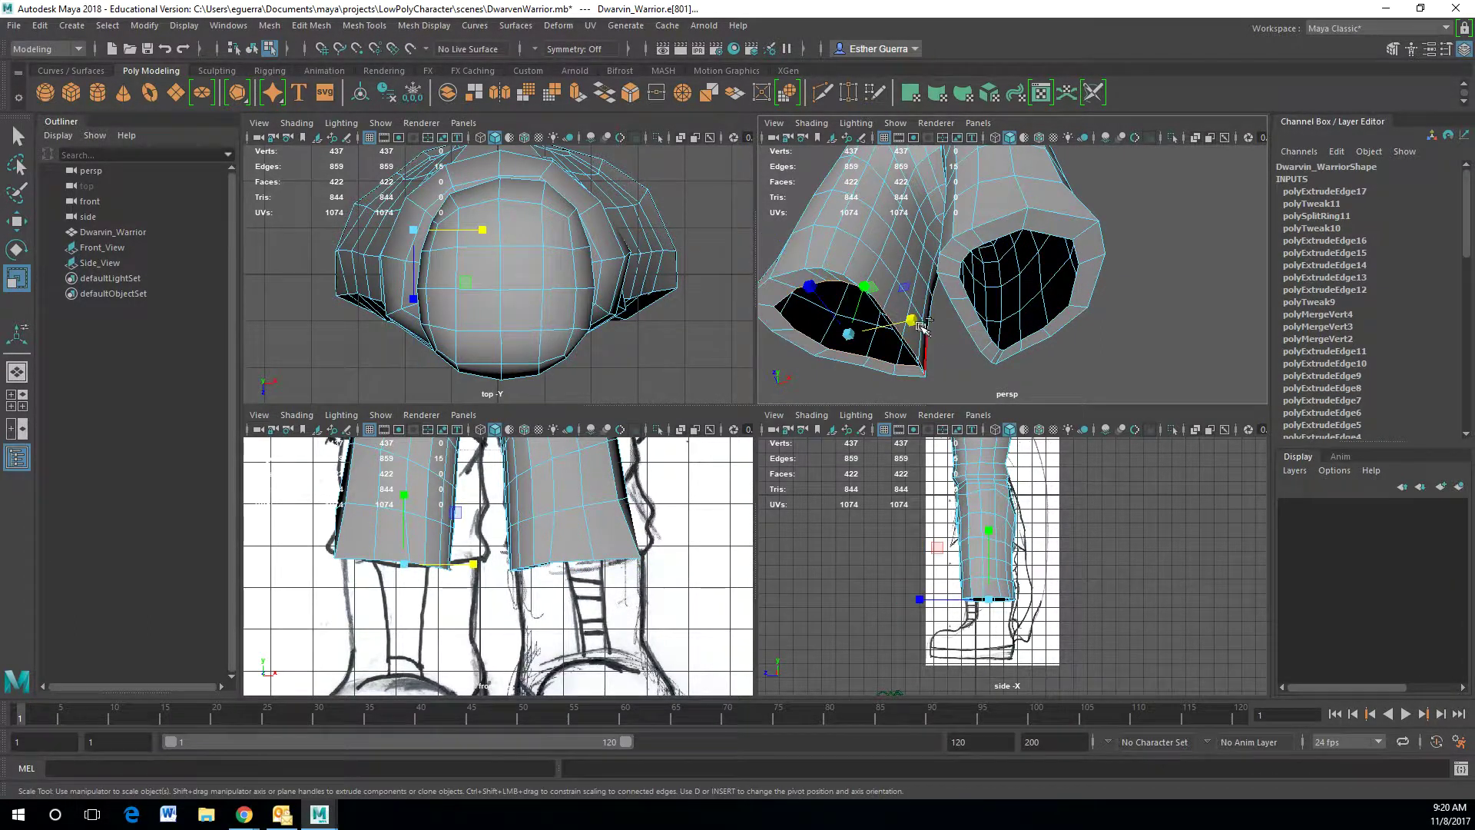
{"action": "key", "text": "w"}
{"action": "left_click_drag", "start_coordinate": [914, 323], "coordinate": [974, 244]}
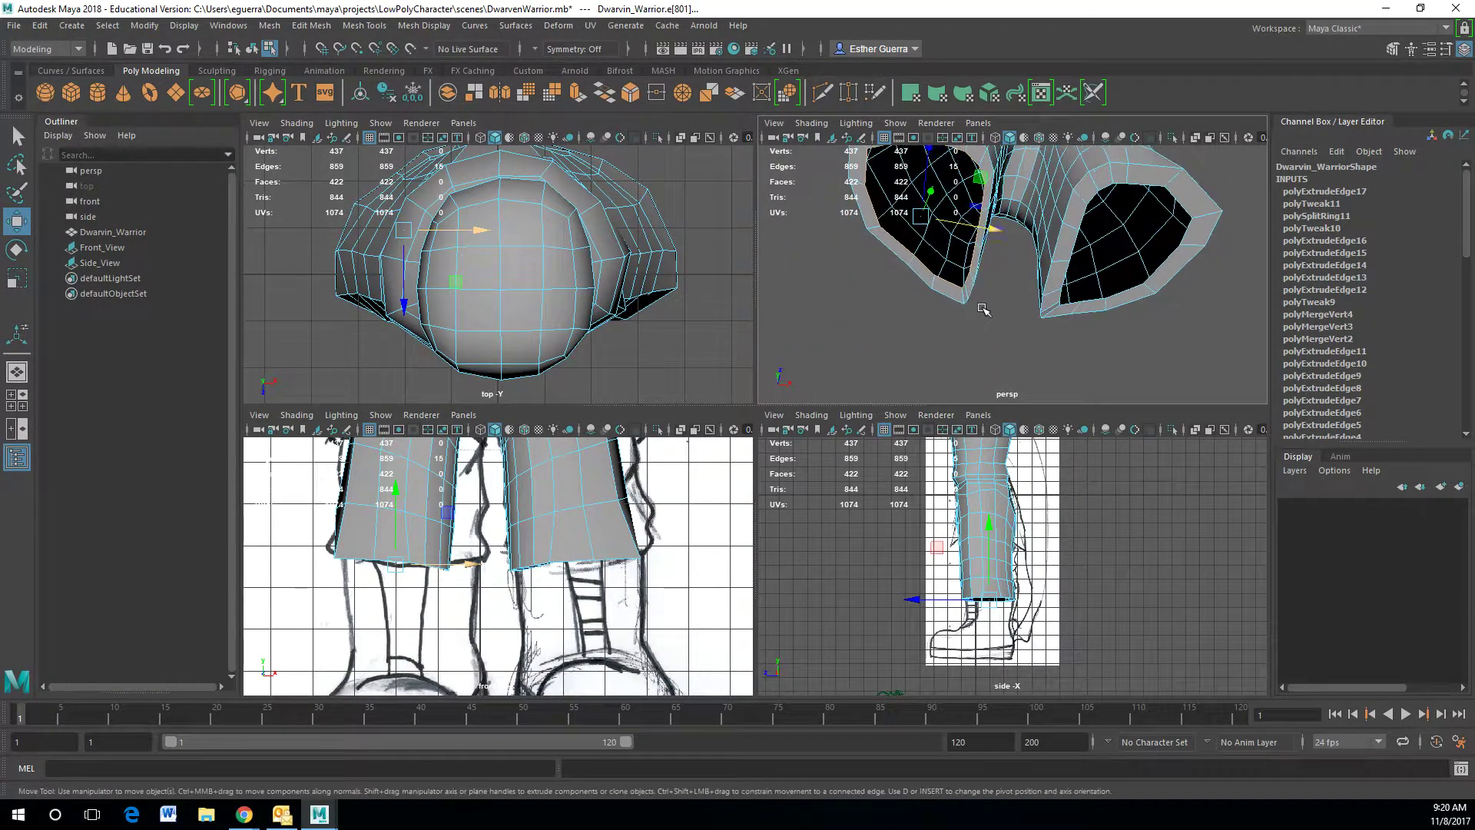
{"action": "key", "text": "r"}
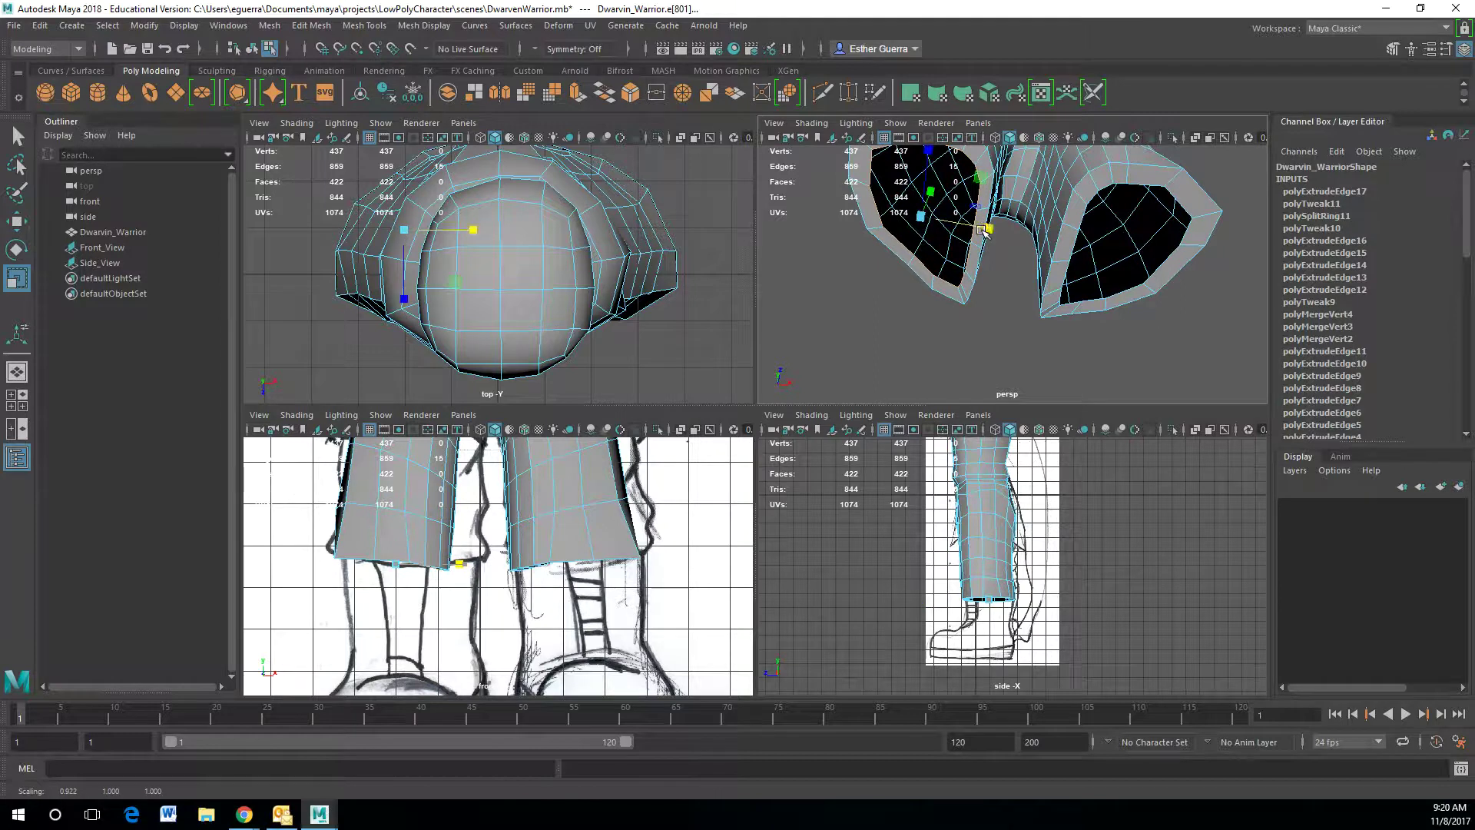
{"action": "left_click_drag", "start_coordinate": [986, 235], "coordinate": [743, 280], "text": "alt"}
{"action": "left_click", "coordinate": [923, 270]}
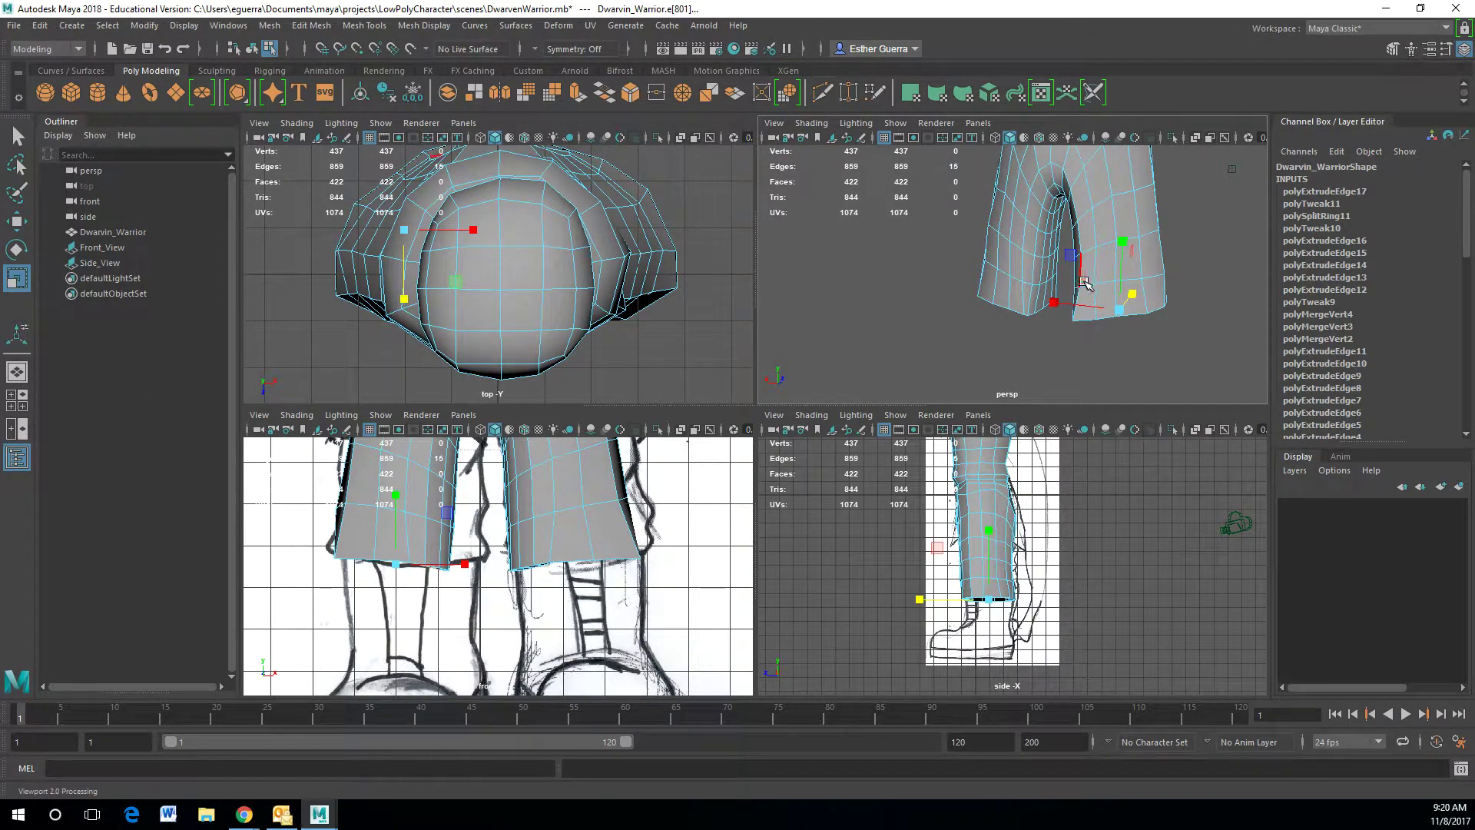
- Begin an Append to Polygon face across the character's right leg opening, linking the first border edges along its hem
{"action": "left_click_drag", "start_coordinate": [1120, 271], "coordinate": [1139, 178], "text": "alt"}
{"action": "middle_click_drag", "start_coordinate": [1117, 274], "coordinate": [1032, 208], "text": "alt"}
{"action": "scroll", "coordinate": [1027, 302], "scroll_direction": "up", "scroll_amount": 3}
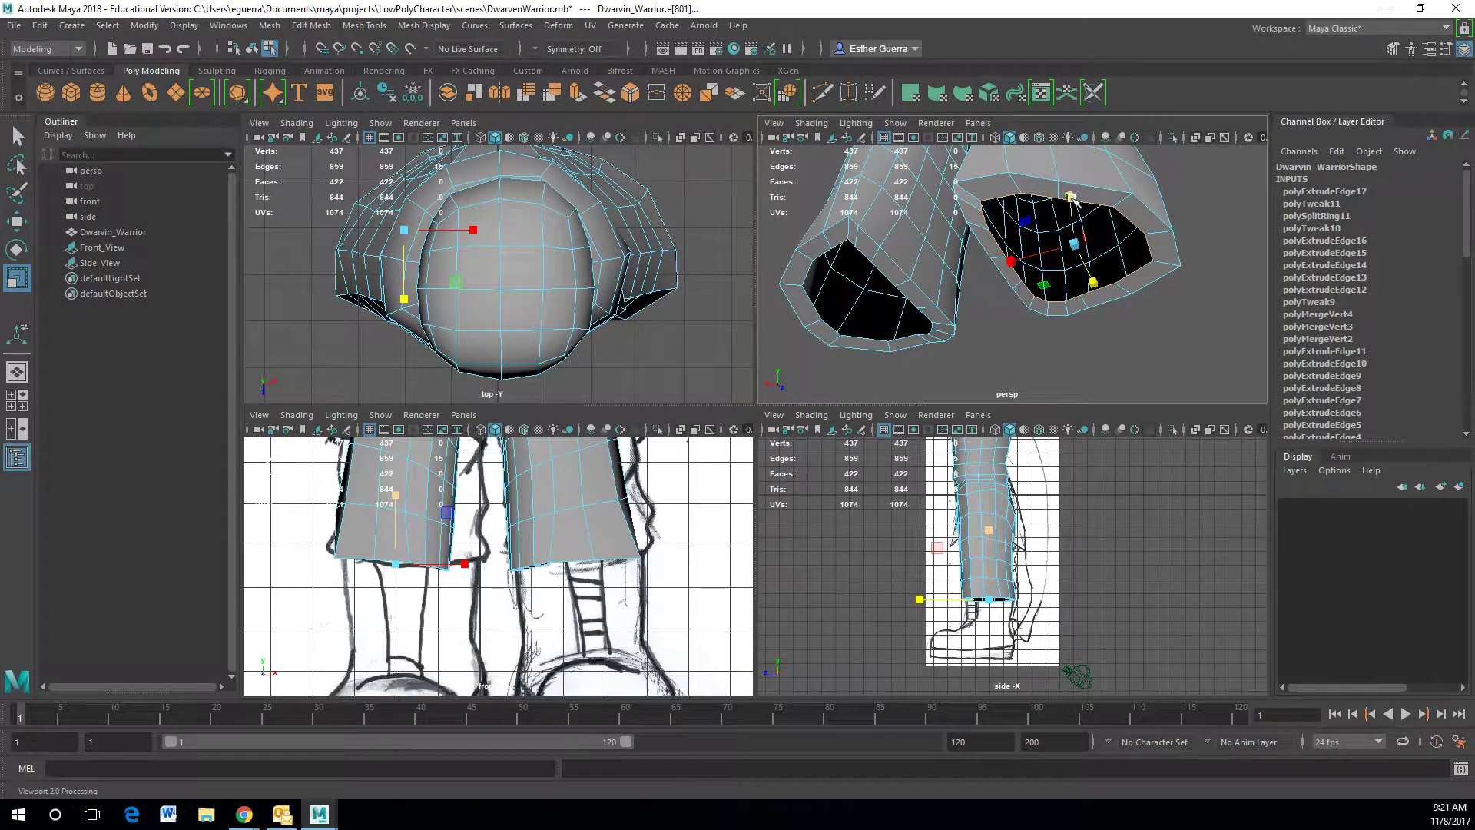
{"action": "right_click_drag", "start_coordinate": [1175, 204], "coordinate": [1173, 175]}
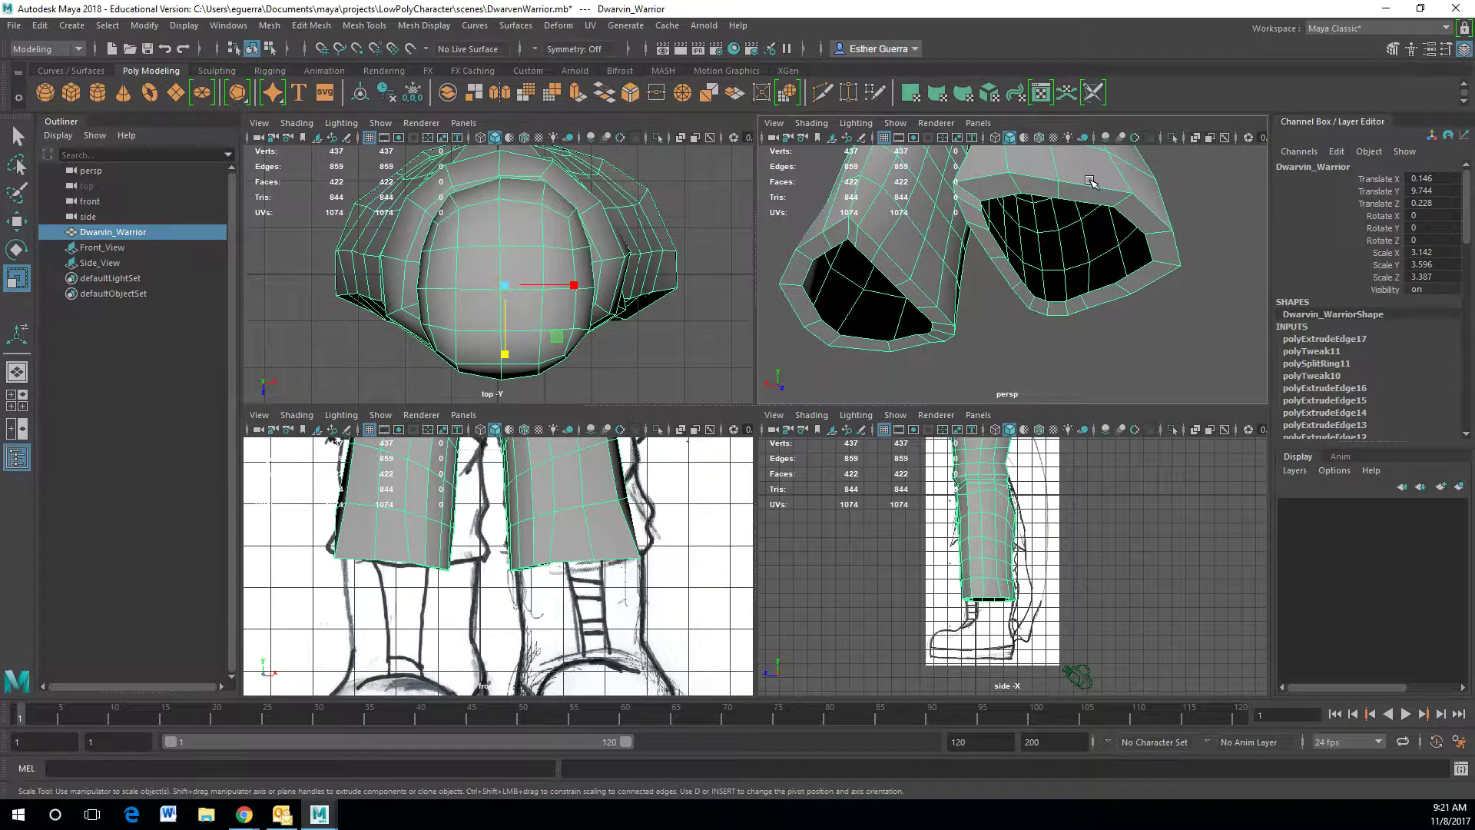
{"action": "left_click", "coordinate": [398, 26]}
{"action": "left_click", "coordinate": [396, 26]}
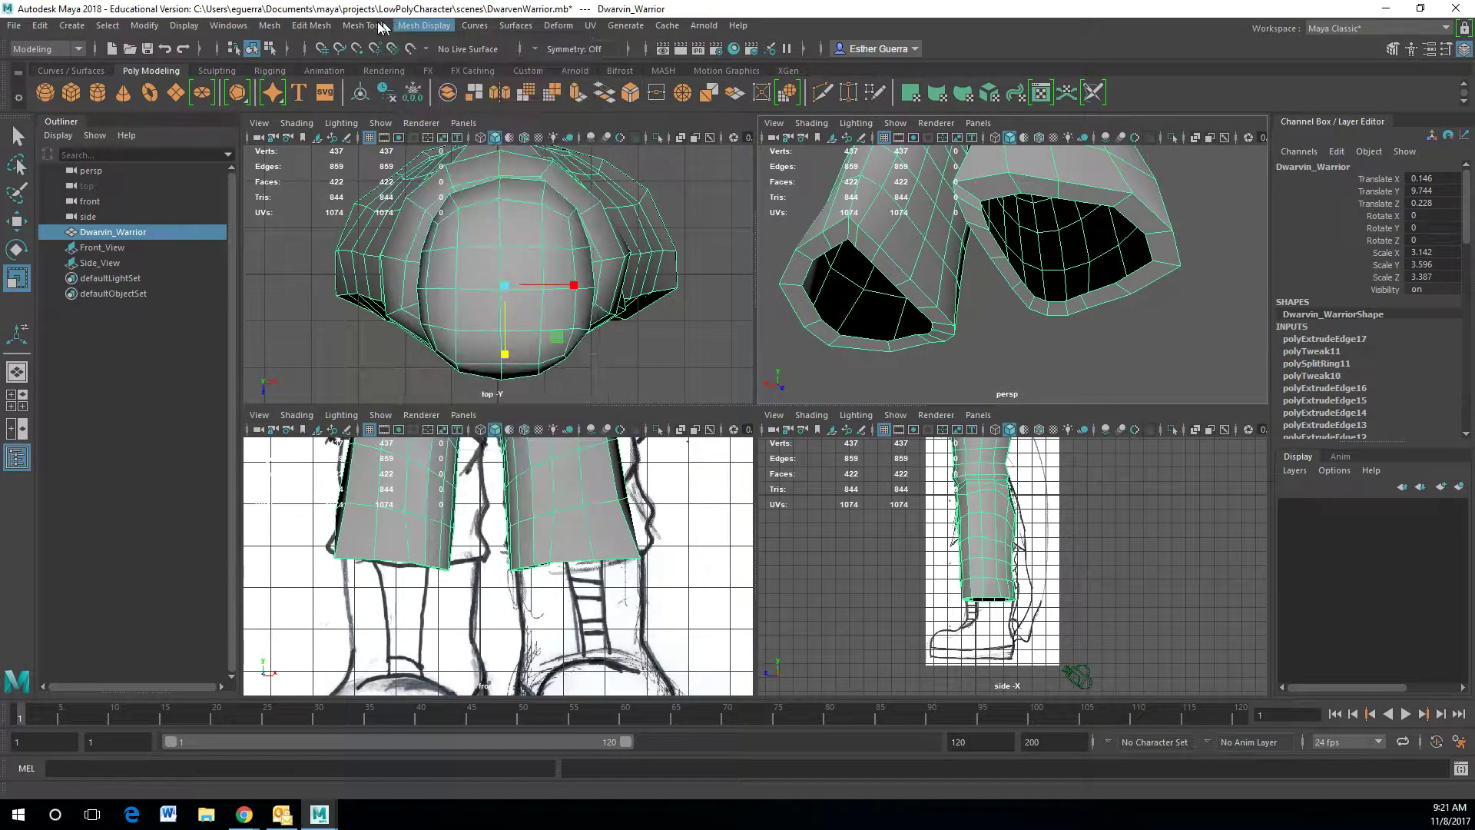
{"action": "left_click", "coordinate": [360, 26]}
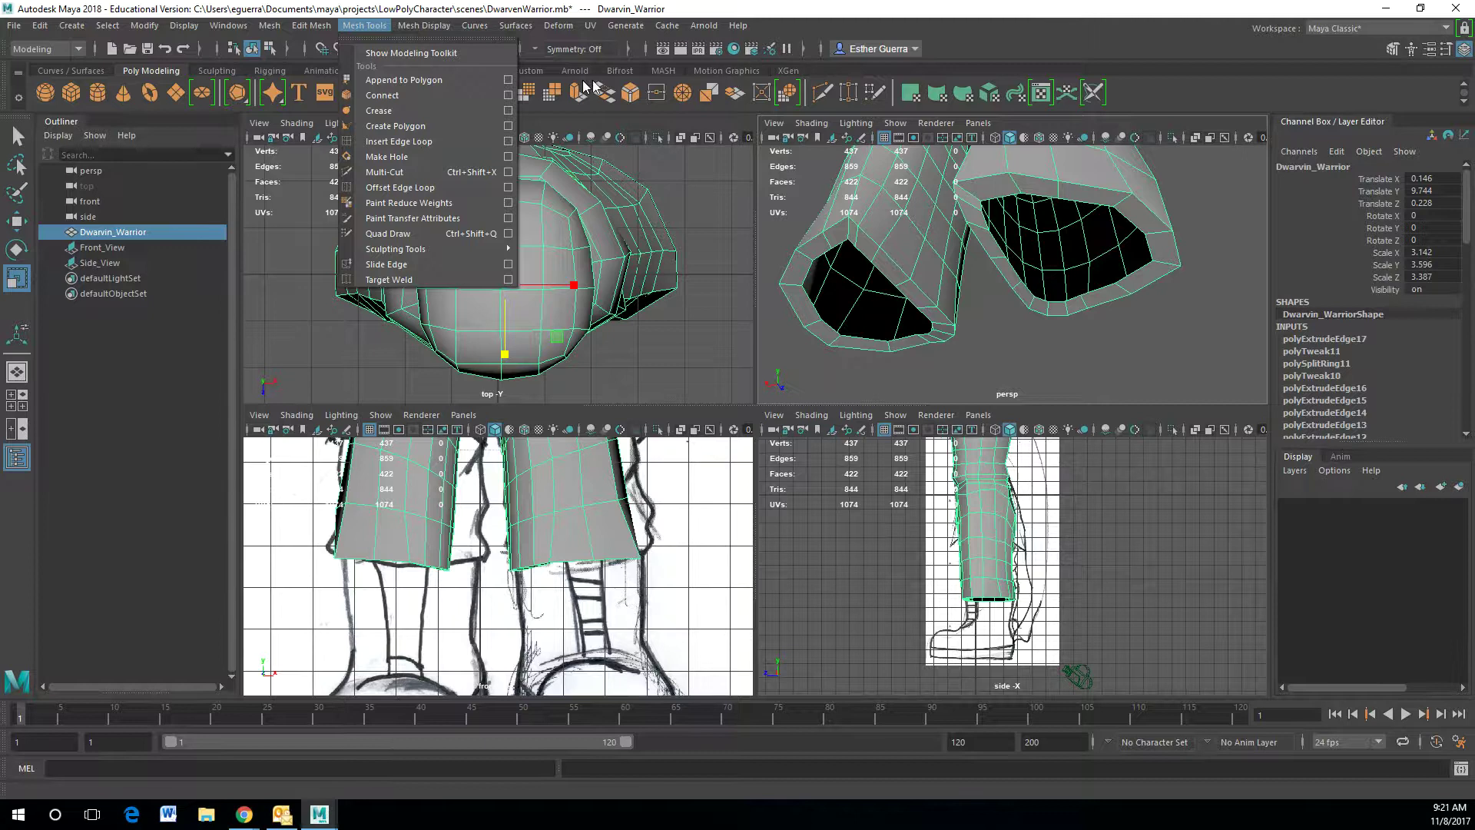
{"action": "left_click", "coordinate": [364, 81]}
{"action": "scroll", "coordinate": [1037, 227], "scroll_direction": "up", "scroll_amount": 3}
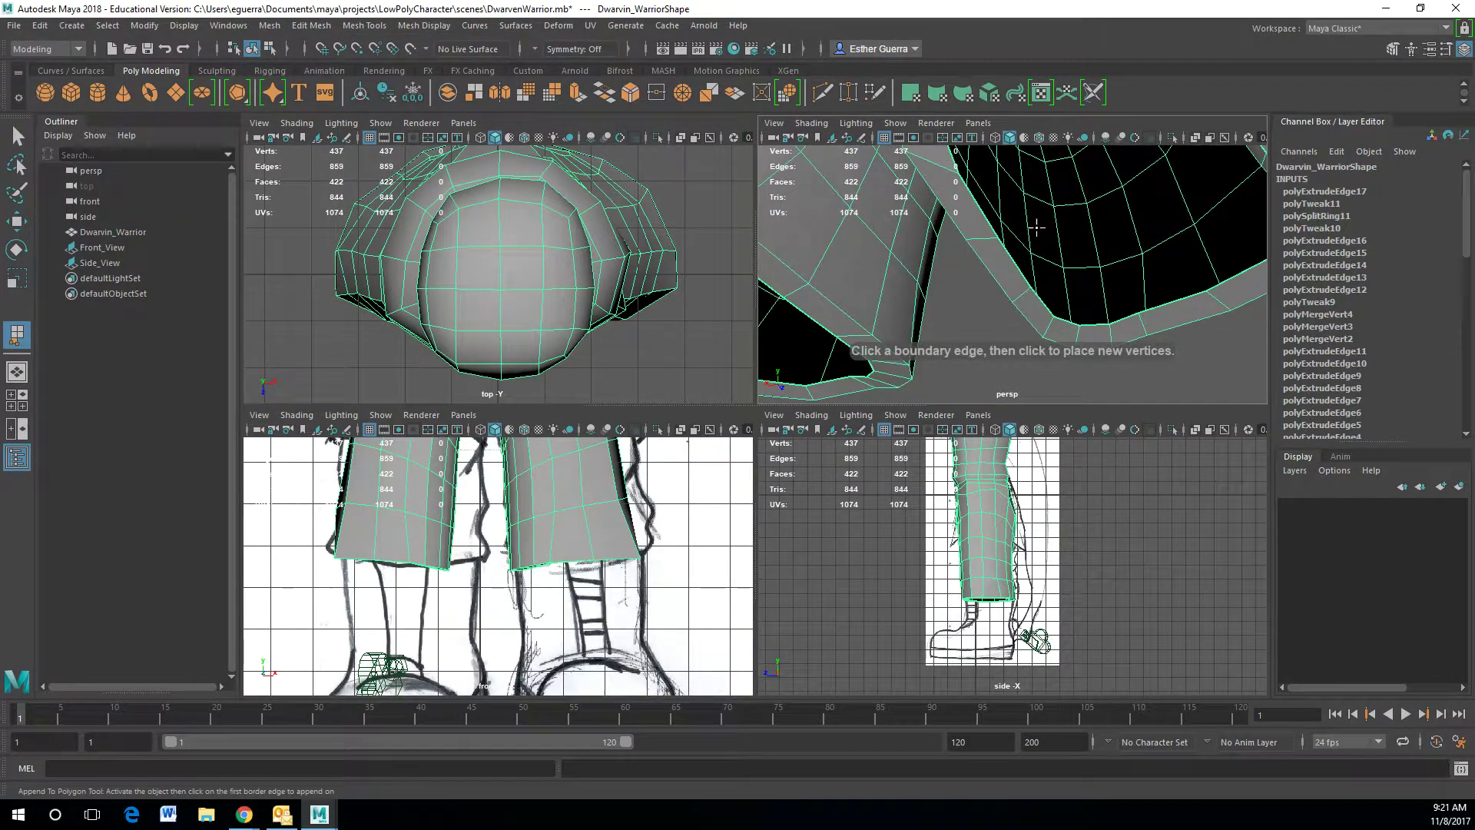
{"action": "left_click", "coordinate": [1023, 283]}
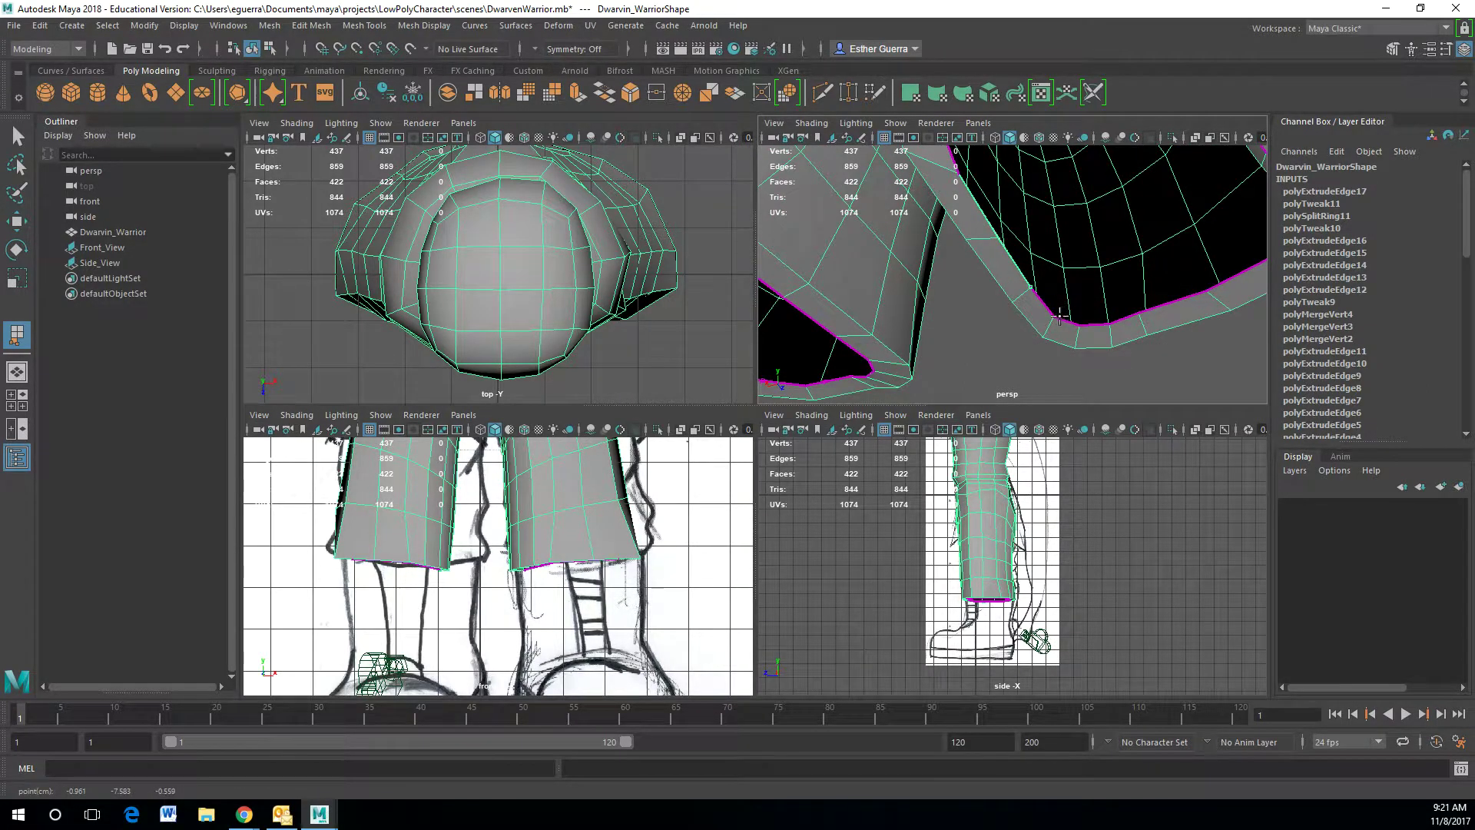
{"action": "left_click", "coordinate": [1093, 326]}
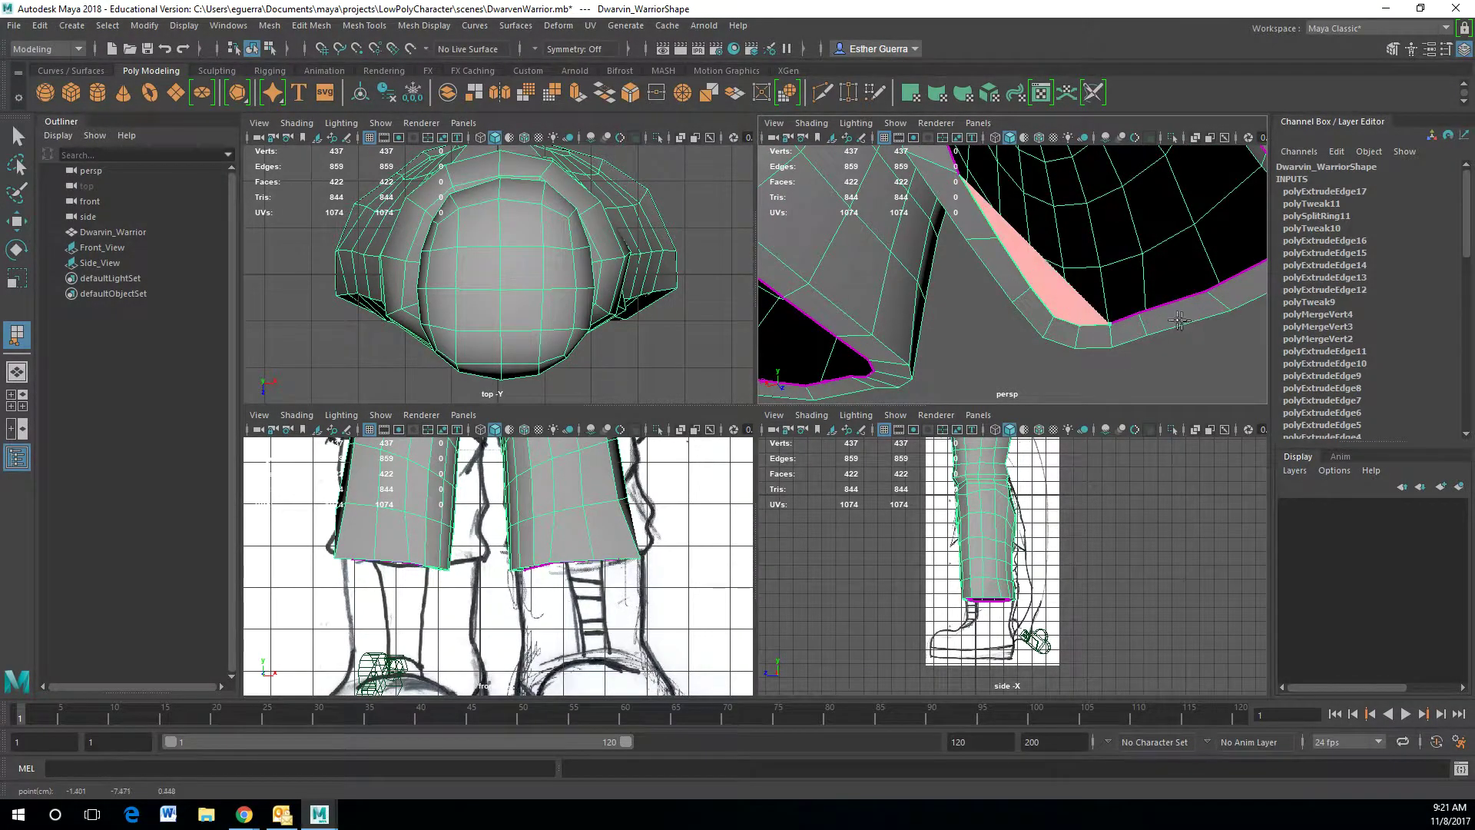
{"action": "left_click", "coordinate": [1146, 310]}
{"action": "left_click", "coordinate": [1202, 291]}
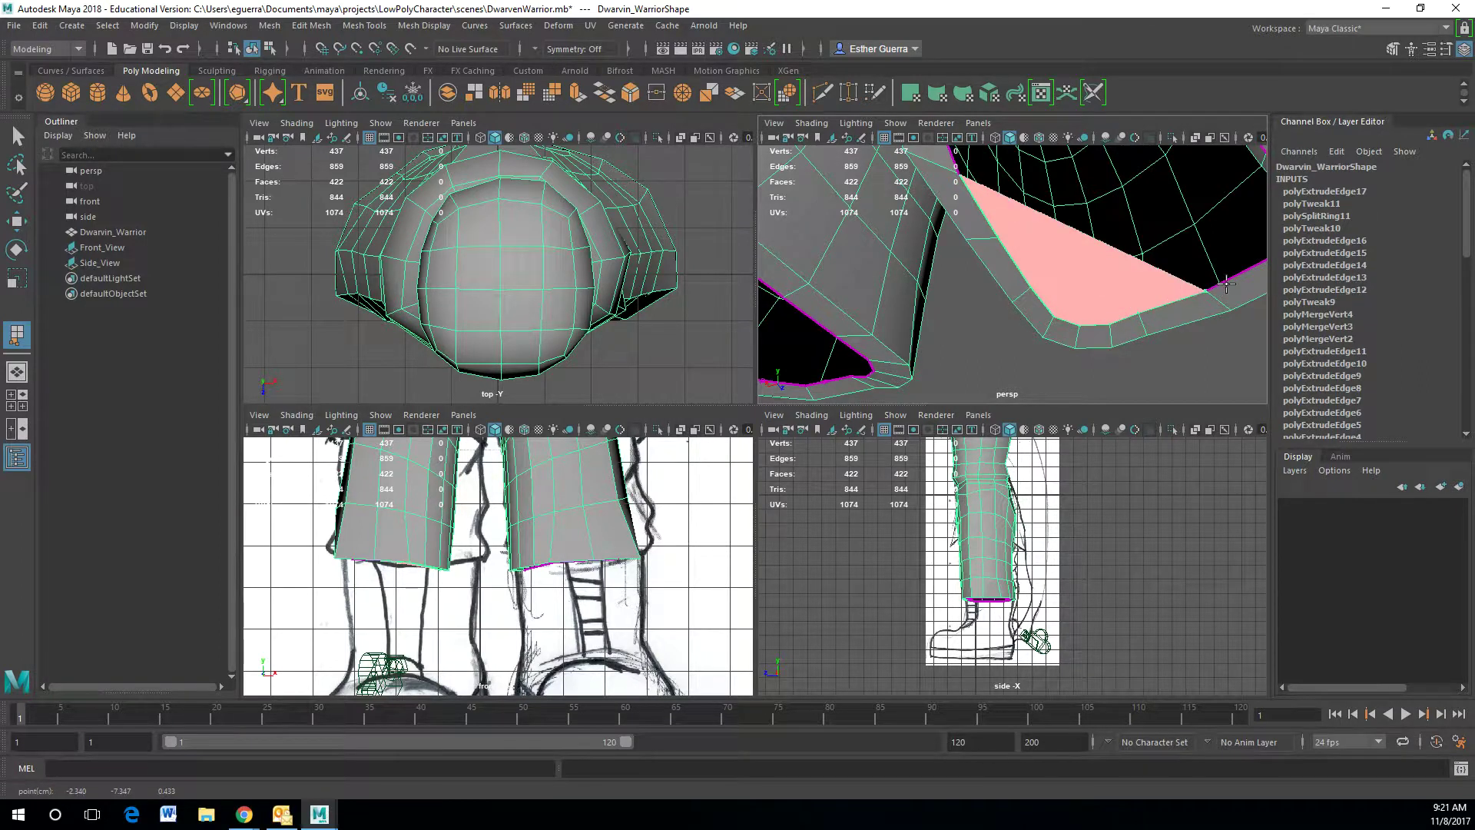
{"action": "key", "text": "ctrl+z"}
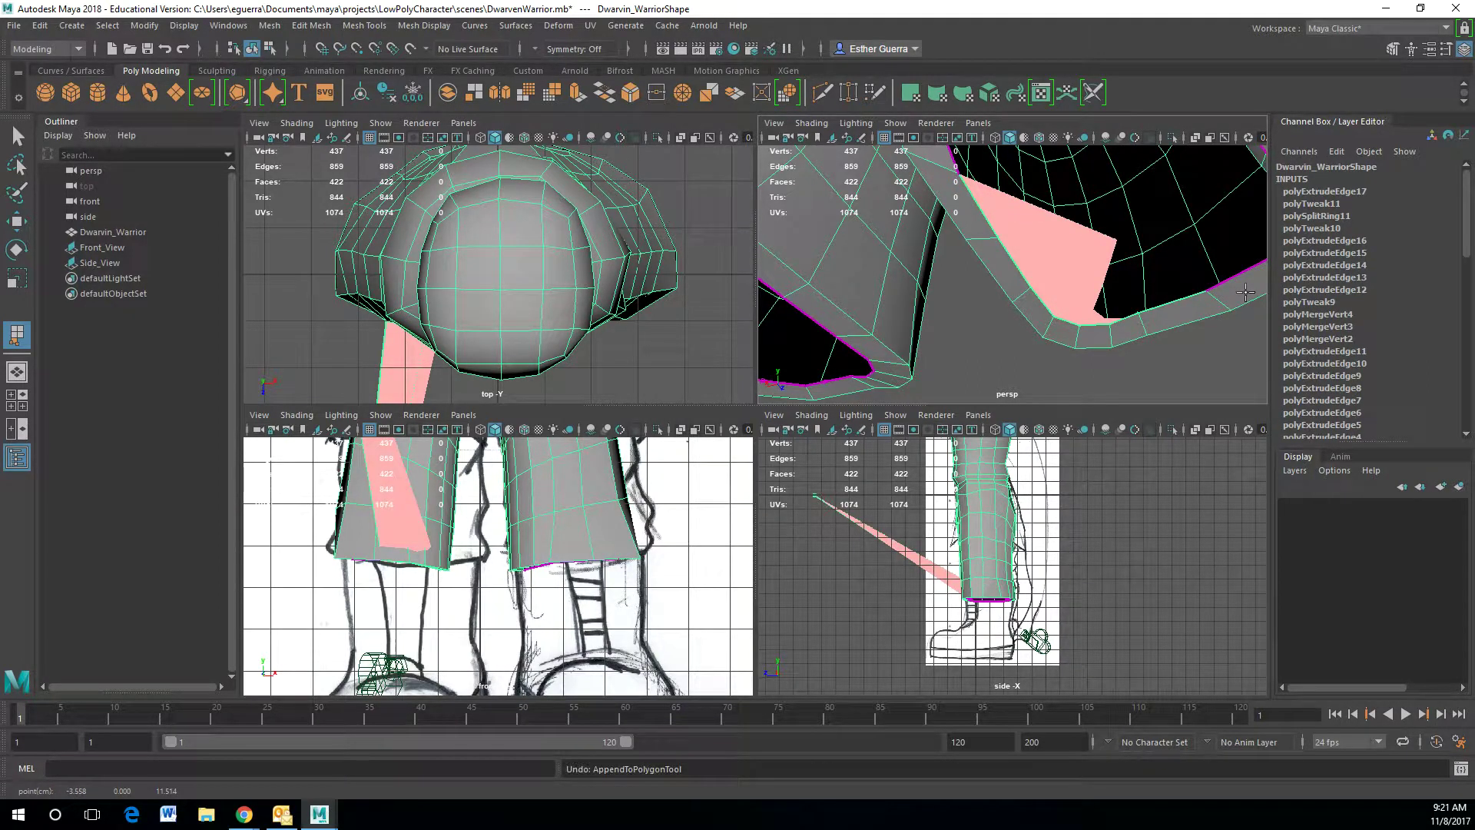
{"action": "left_click", "coordinate": [1245, 292]}
- Append the remaining border edges around the right leg opening and complete the face that caps it
{"action": "left_click_drag", "start_coordinate": [1238, 286], "coordinate": [1154, 278], "text": "alt"}
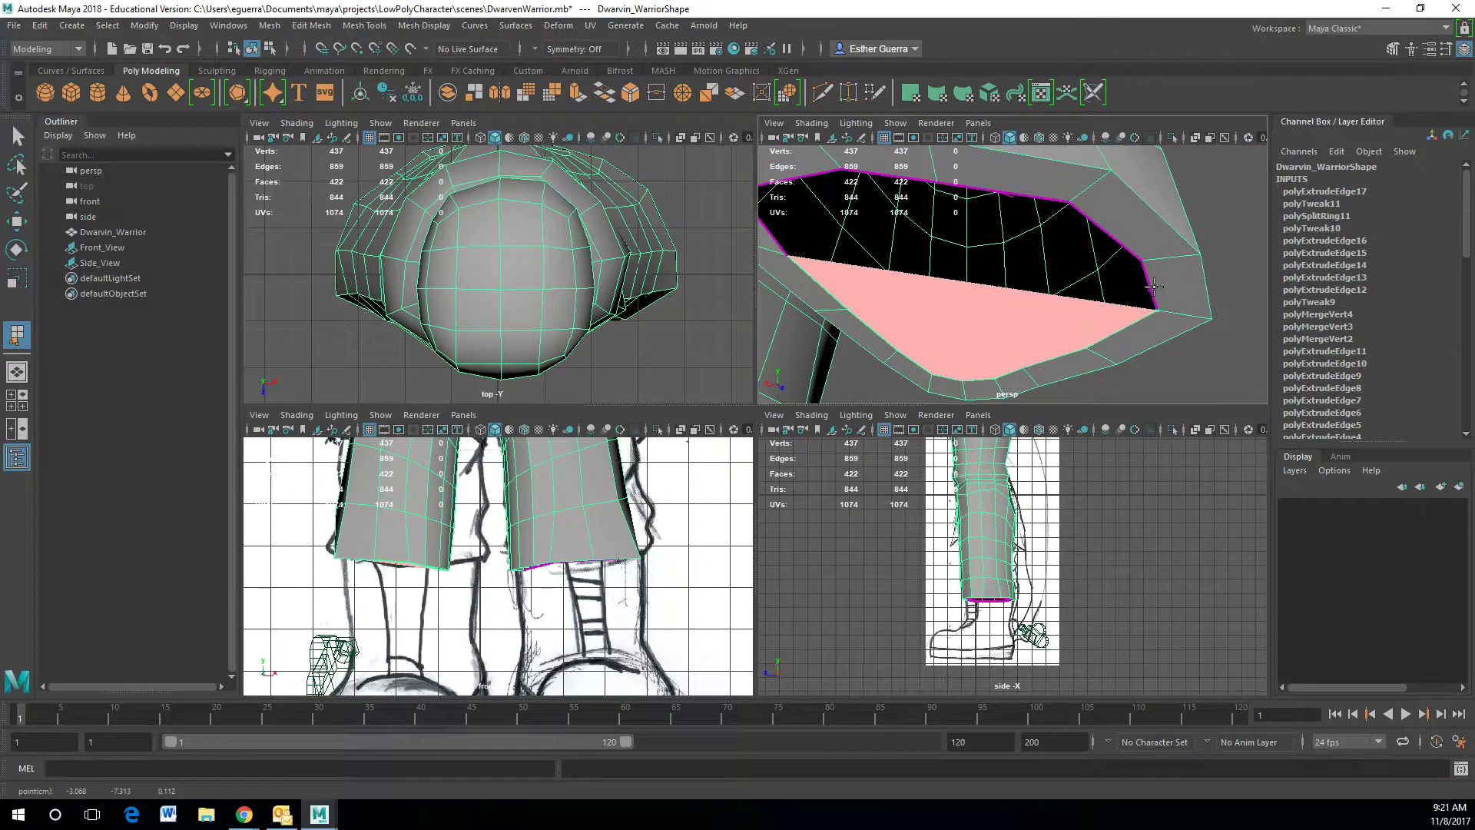
{"action": "scroll", "coordinate": [1153, 286], "scroll_direction": "up", "scroll_amount": 3}
{"action": "scroll", "coordinate": [1226, 297], "scroll_direction": "up", "scroll_amount": 2}
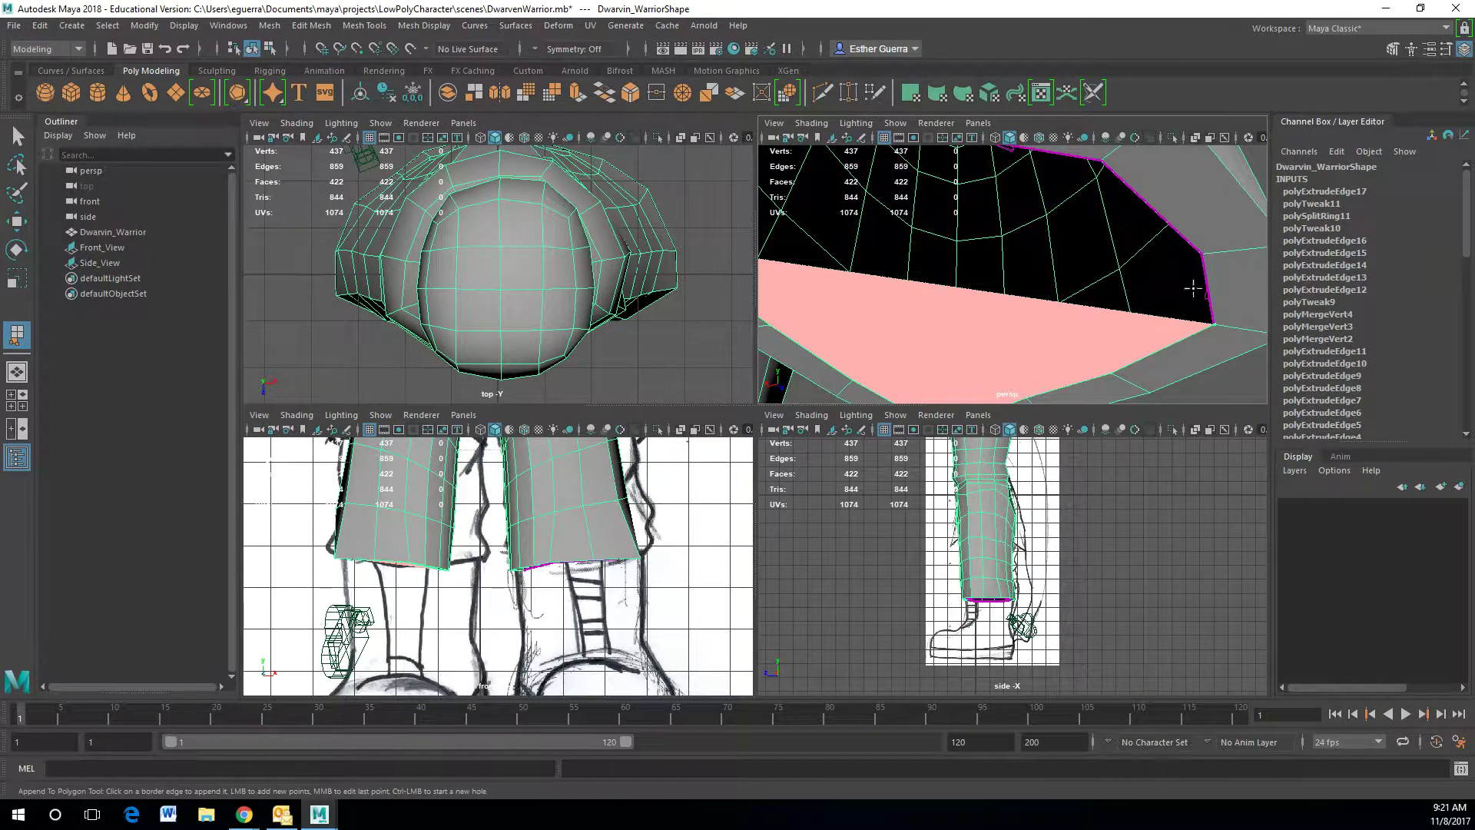
{"action": "left_click", "coordinate": [1208, 282]}
{"action": "left_click", "coordinate": [1162, 219]}
{"action": "middle_click_drag", "start_coordinate": [1164, 234], "coordinate": [1210, 272], "text": "alt"}
{"action": "left_click_drag", "start_coordinate": [1097, 207], "coordinate": [1173, 243], "text": "alt"}
{"action": "left_click", "coordinate": [1122, 235]}
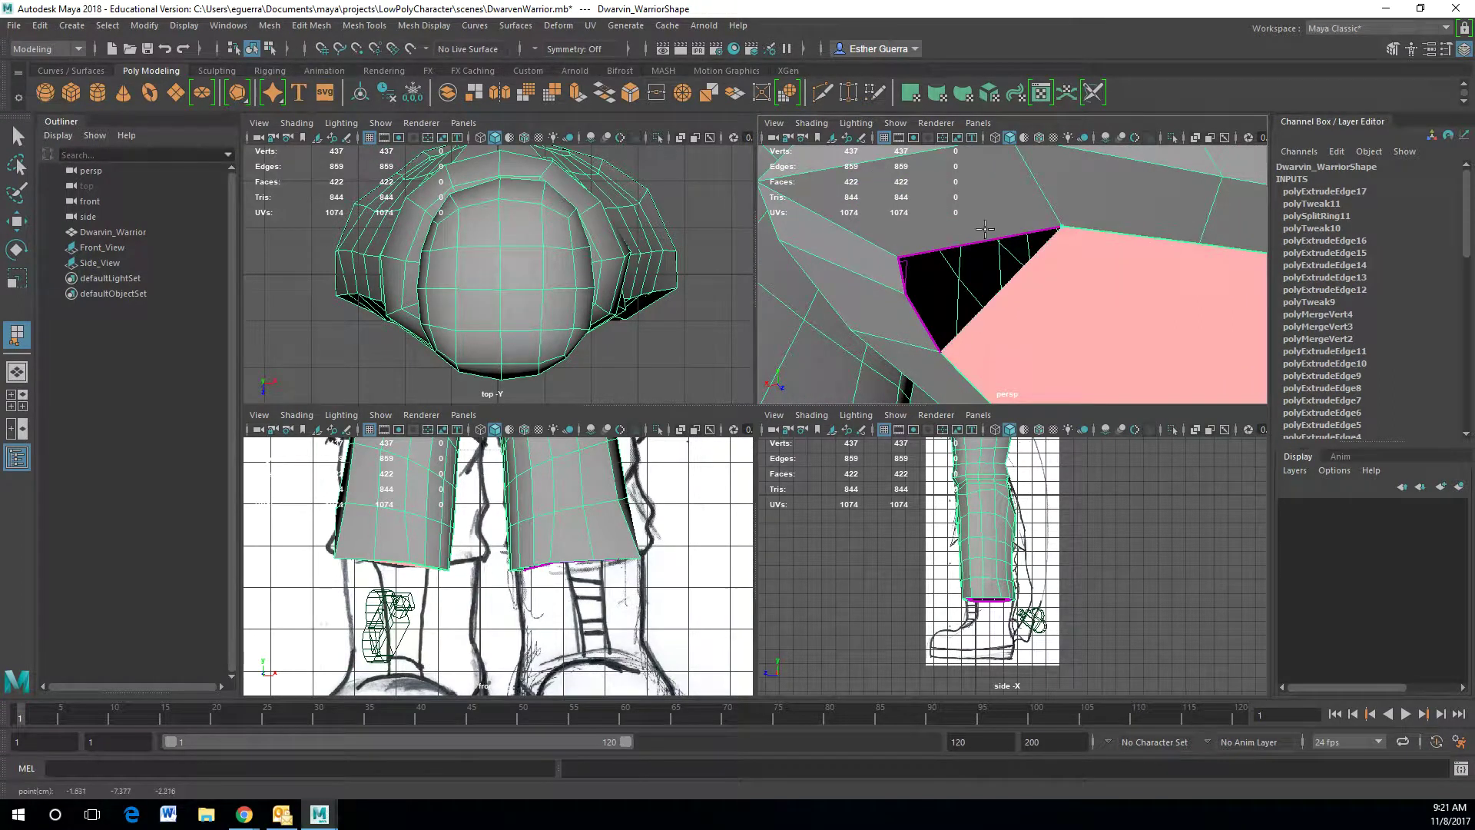
{"action": "left_click", "coordinate": [988, 239]}
{"action": "key", "text": "Return"}
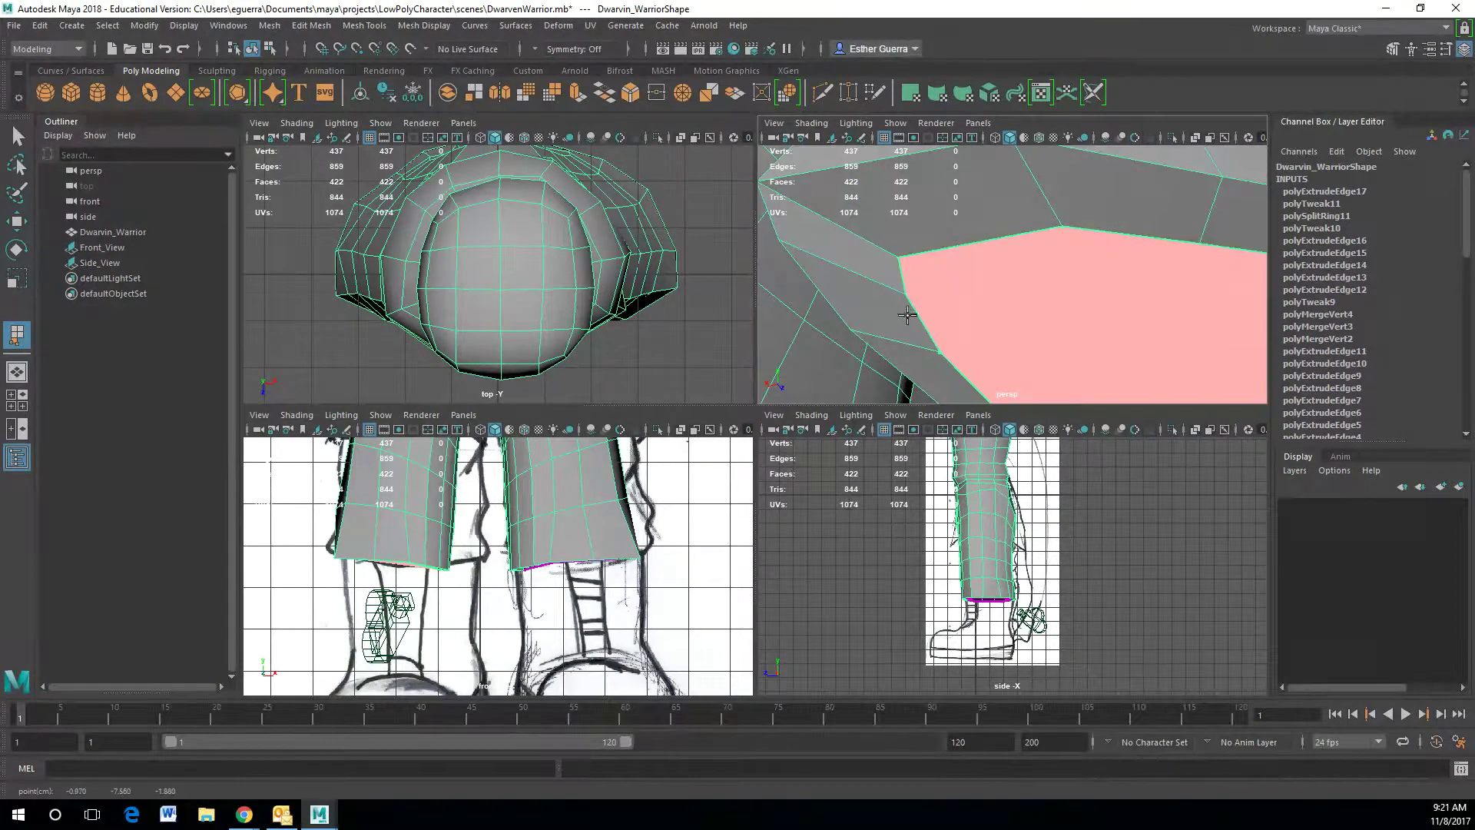
{"action": "left_click", "coordinate": [915, 316]}
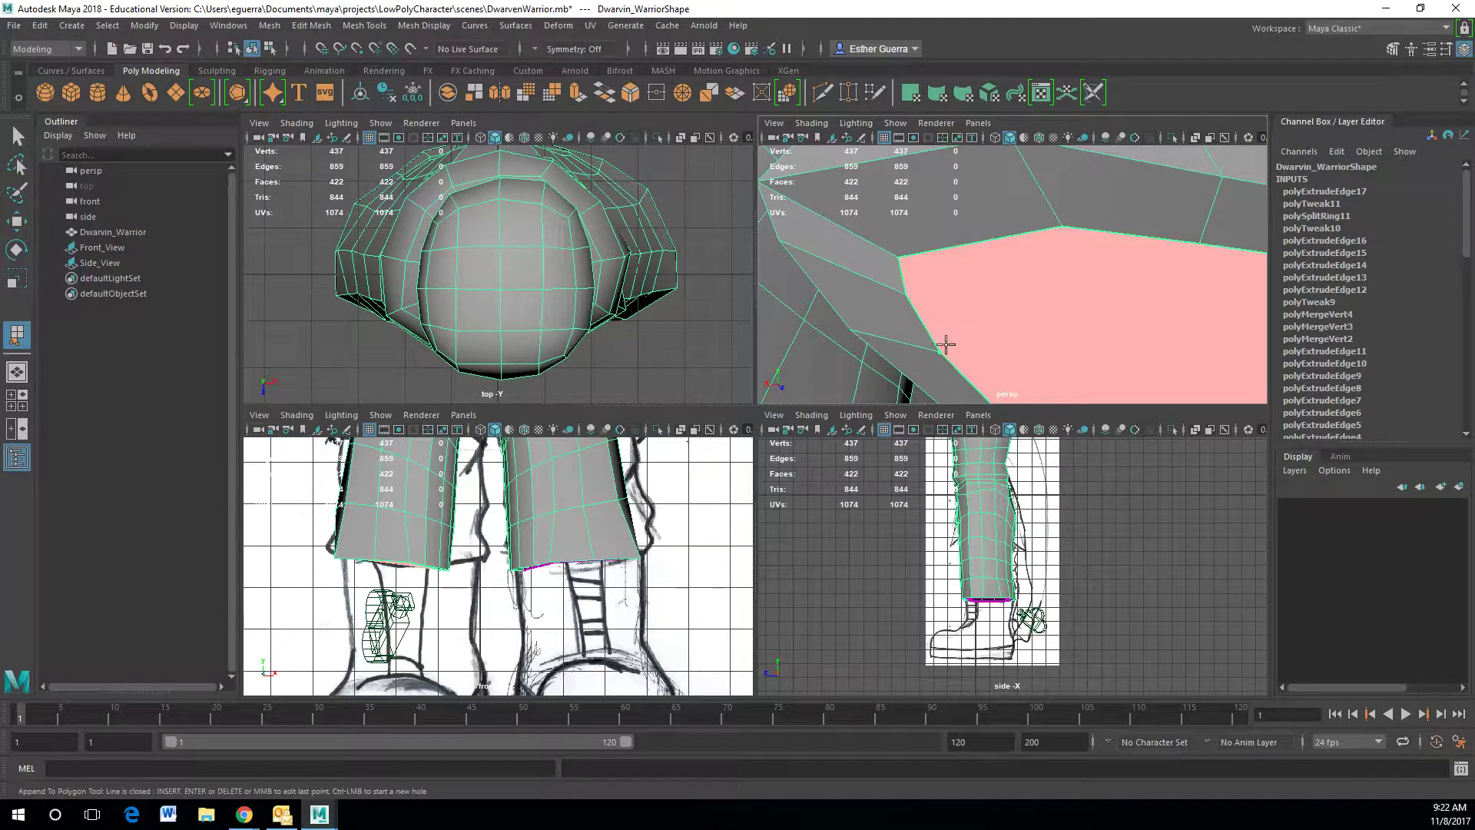
{"action": "scroll", "coordinate": [947, 343], "scroll_direction": "down", "scroll_amount": 3}
{"action": "key", "text": "r"}
- Use Multi-Cut to split the right leg's cap face crosswise near its front, from the inner hem edge to the outer one
{"action": "left_click_drag", "start_coordinate": [1041, 331], "coordinate": [1263, 455], "text": "alt"}
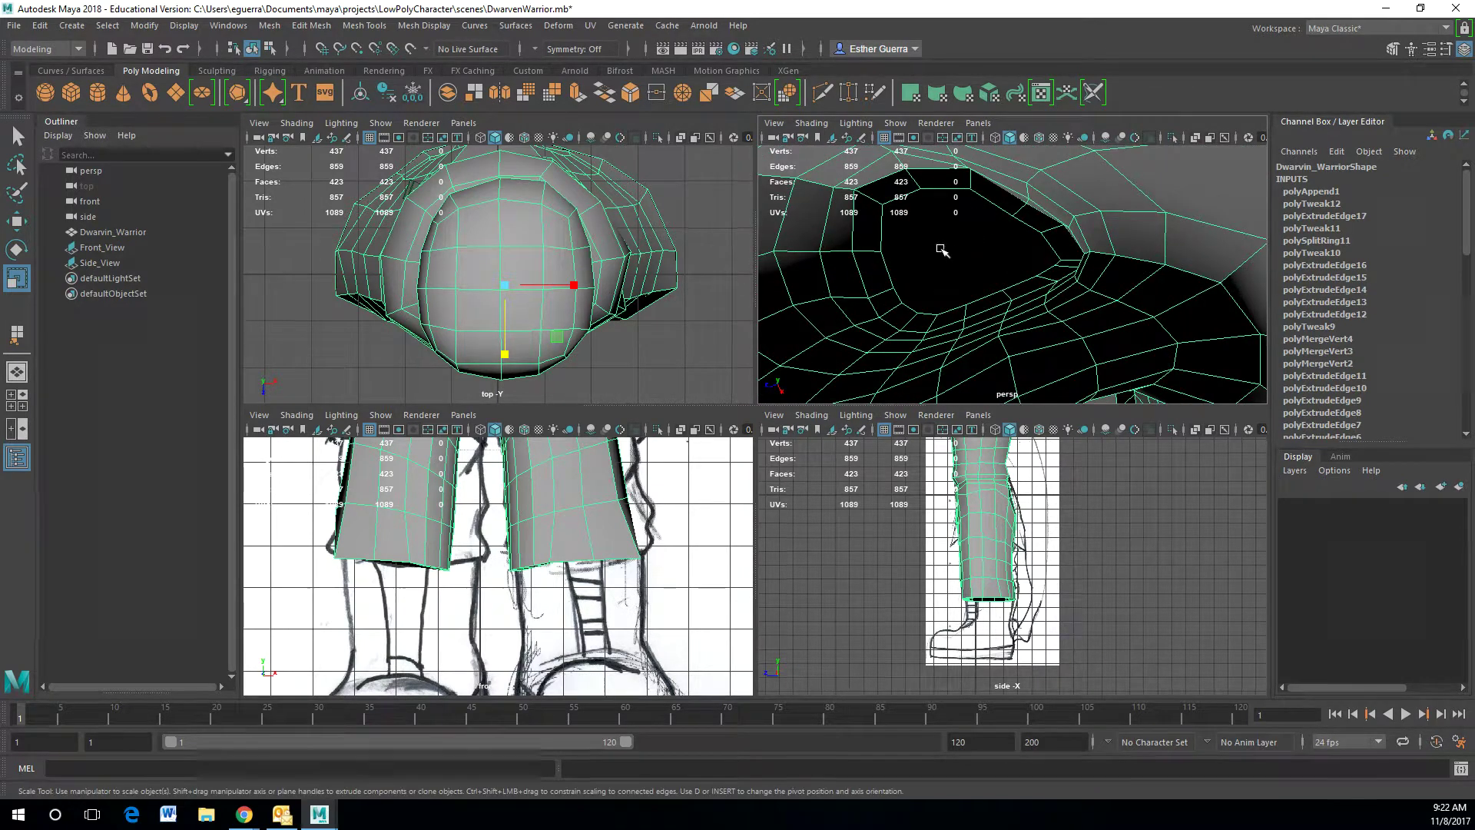
{"action": "middle_click_drag", "start_coordinate": [1132, 310], "coordinate": [1068, 235], "text": "alt"}
{"action": "left_click_drag", "start_coordinate": [1066, 226], "coordinate": [821, 185], "text": "alt"}
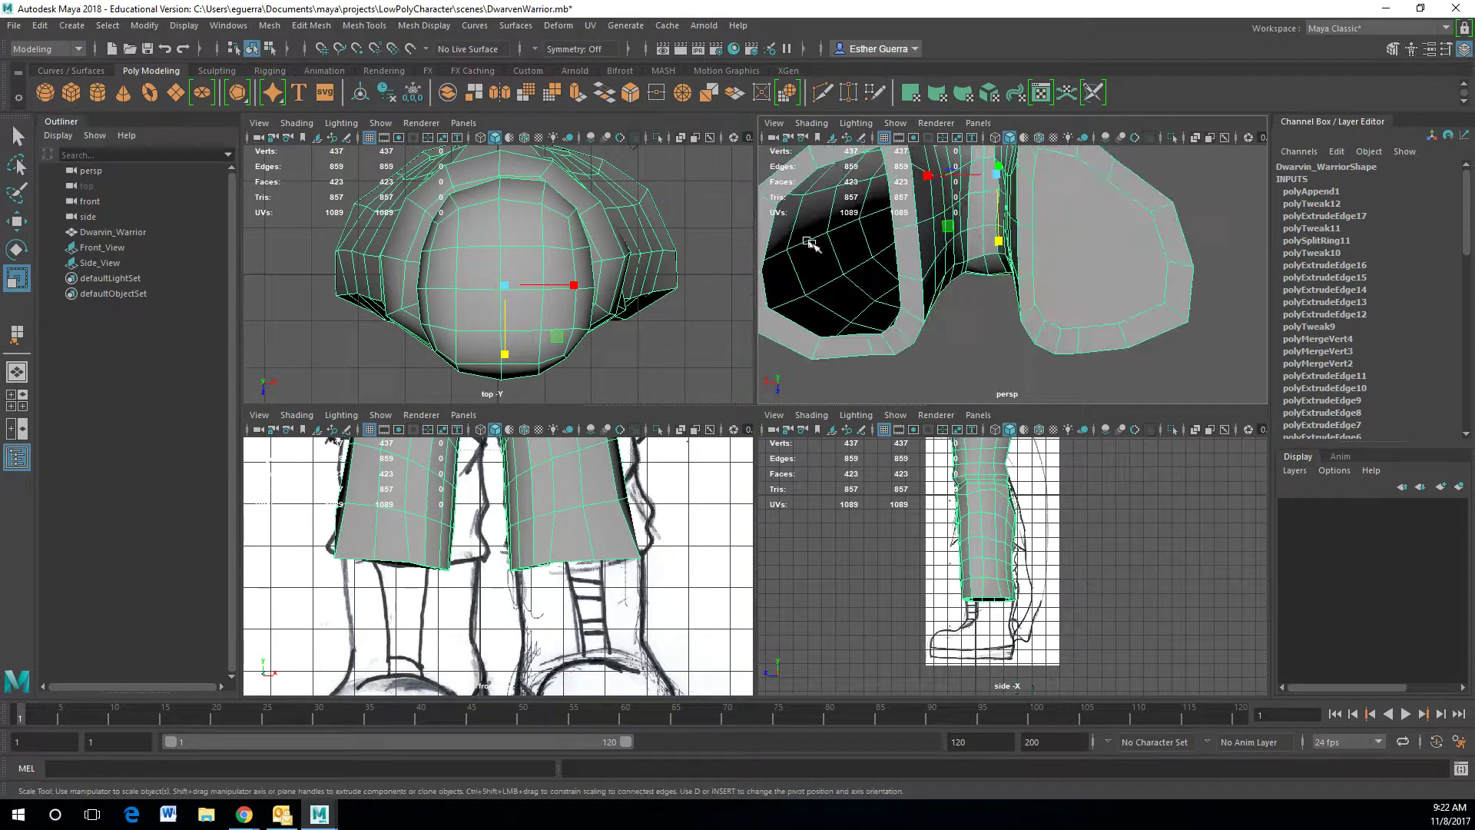
{"action": "scroll", "coordinate": [1161, 289], "scroll_direction": "up", "scroll_amount": 2}
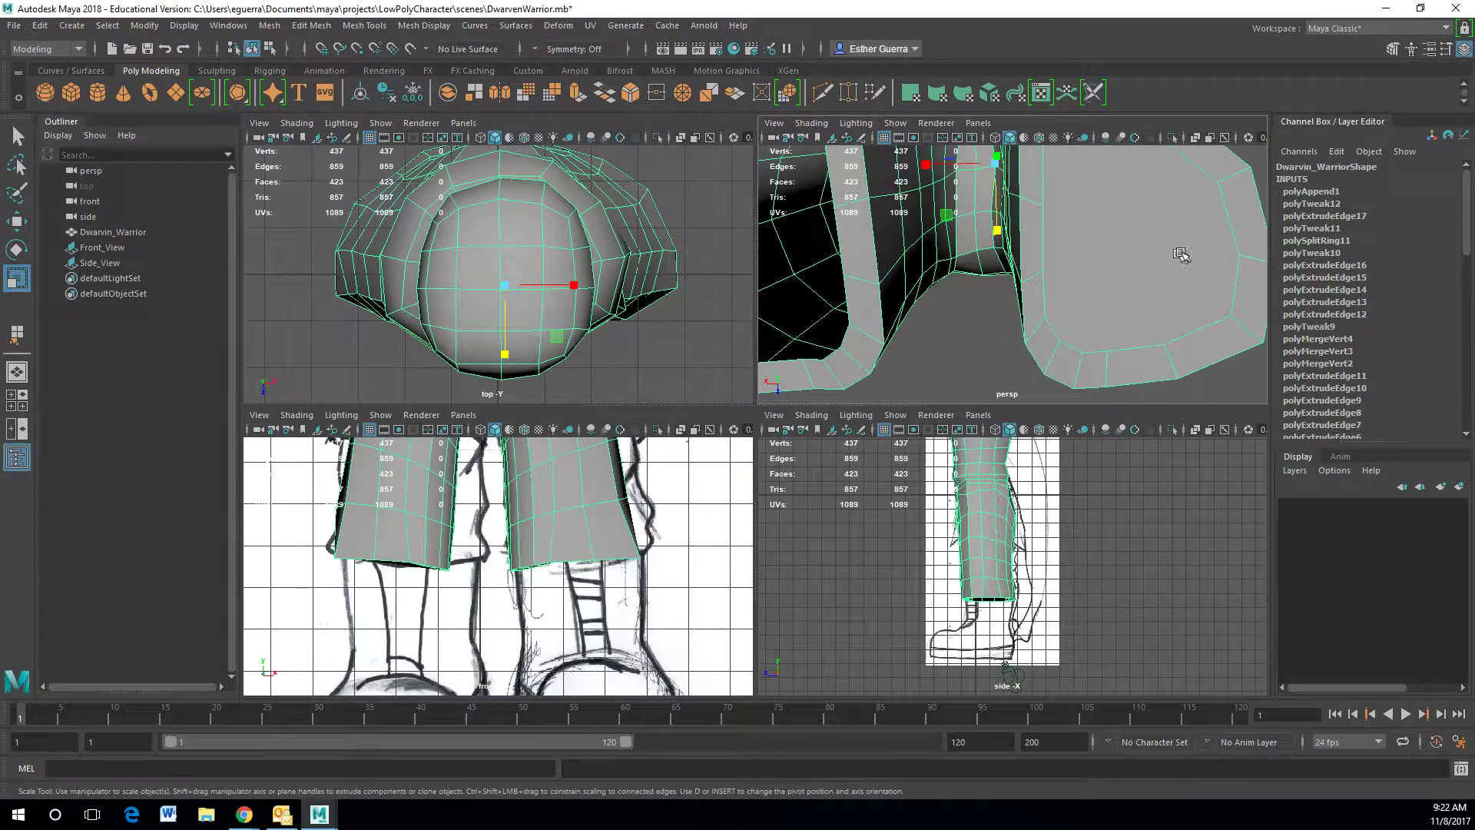
{"action": "middle_click_drag", "start_coordinate": [1182, 254], "coordinate": [1108, 312], "text": "alt"}
{"action": "scroll", "coordinate": [1070, 335], "scroll_direction": "down", "scroll_amount": 3}
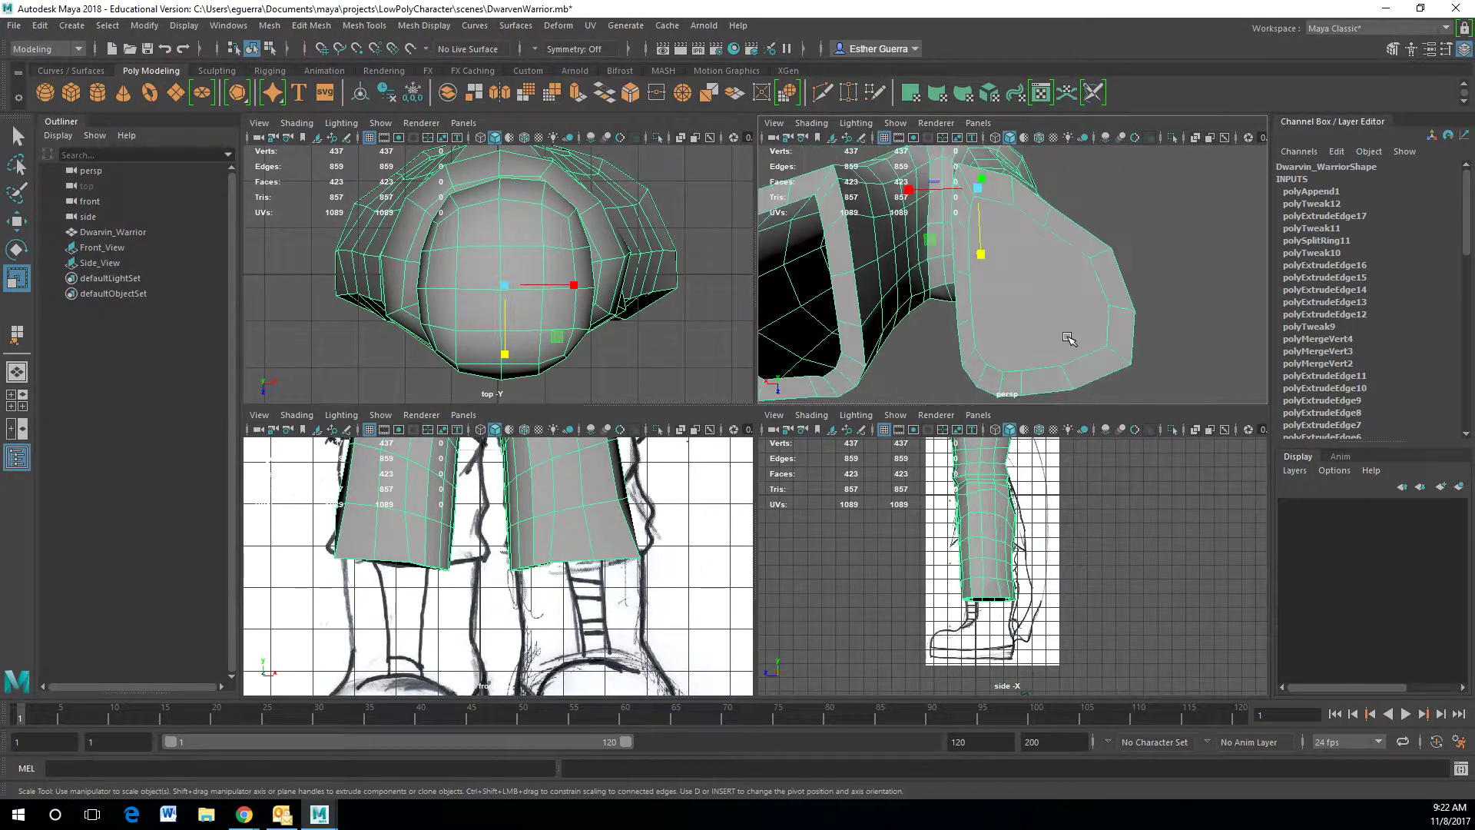
{"action": "left_click", "coordinate": [371, 25]}
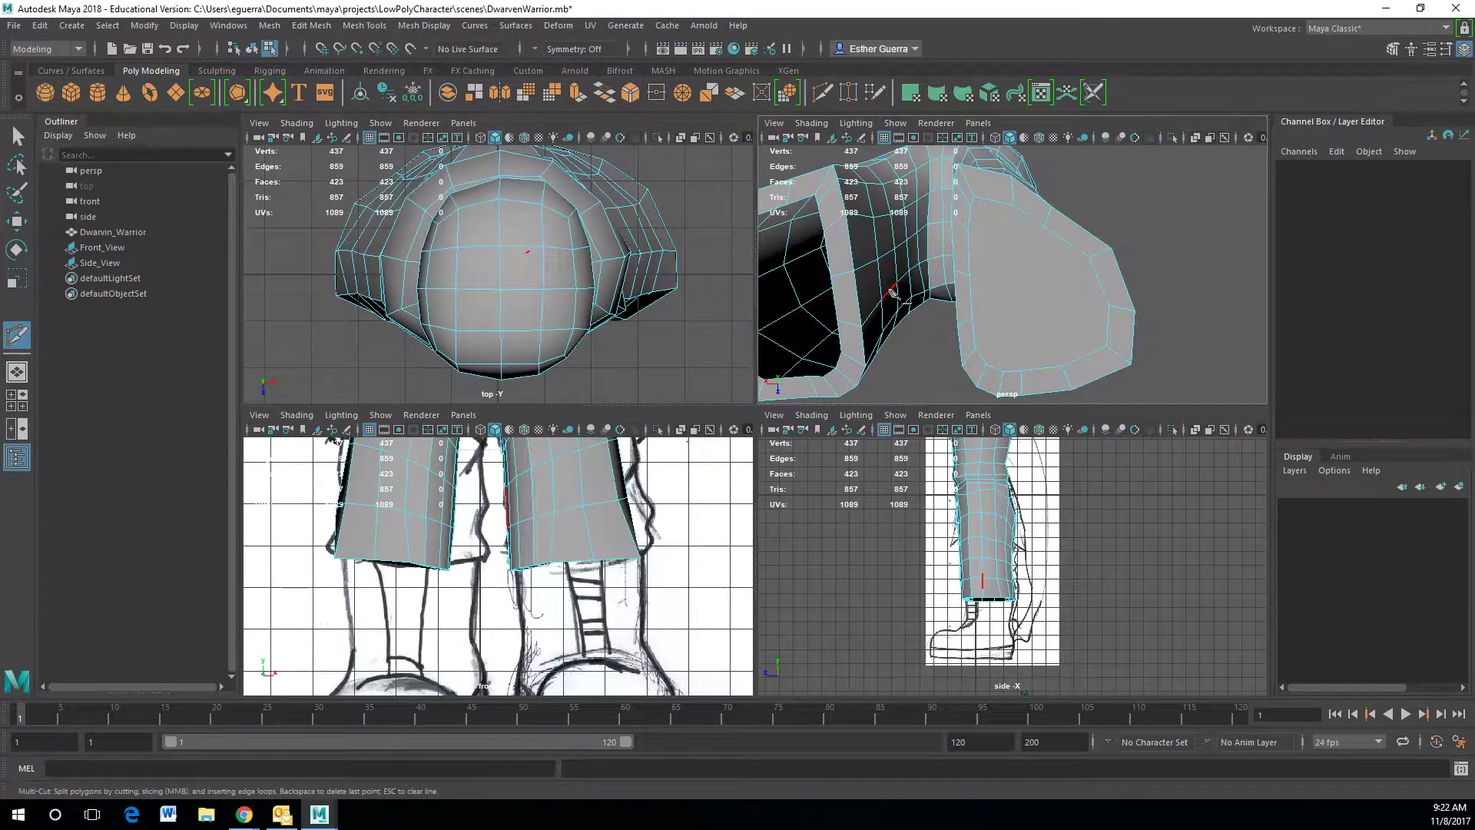
{"action": "left_click", "coordinate": [975, 350]}
{"action": "left_click", "coordinate": [1108, 307]}
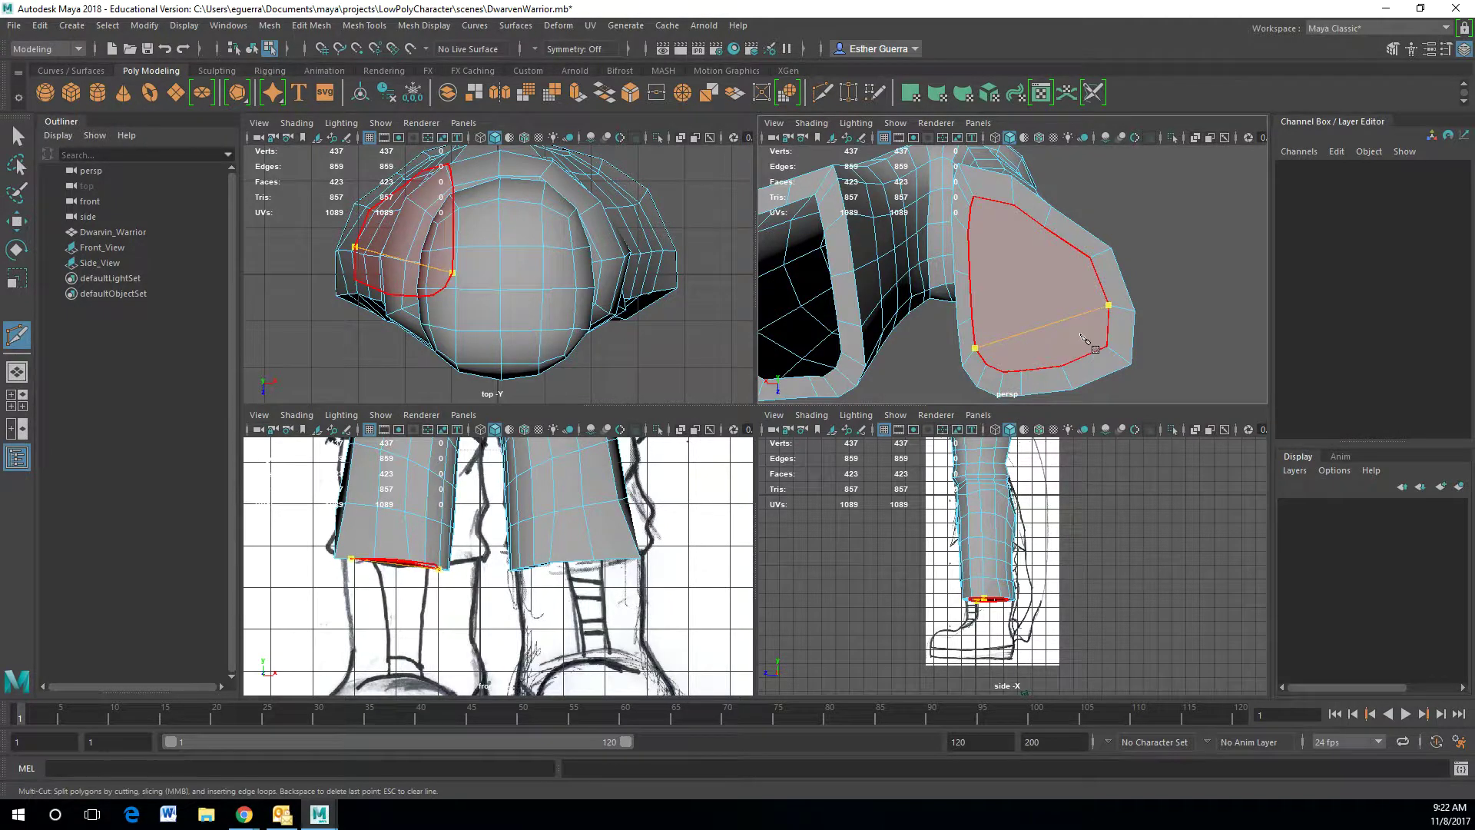
{"action": "key", "text": "Return"}
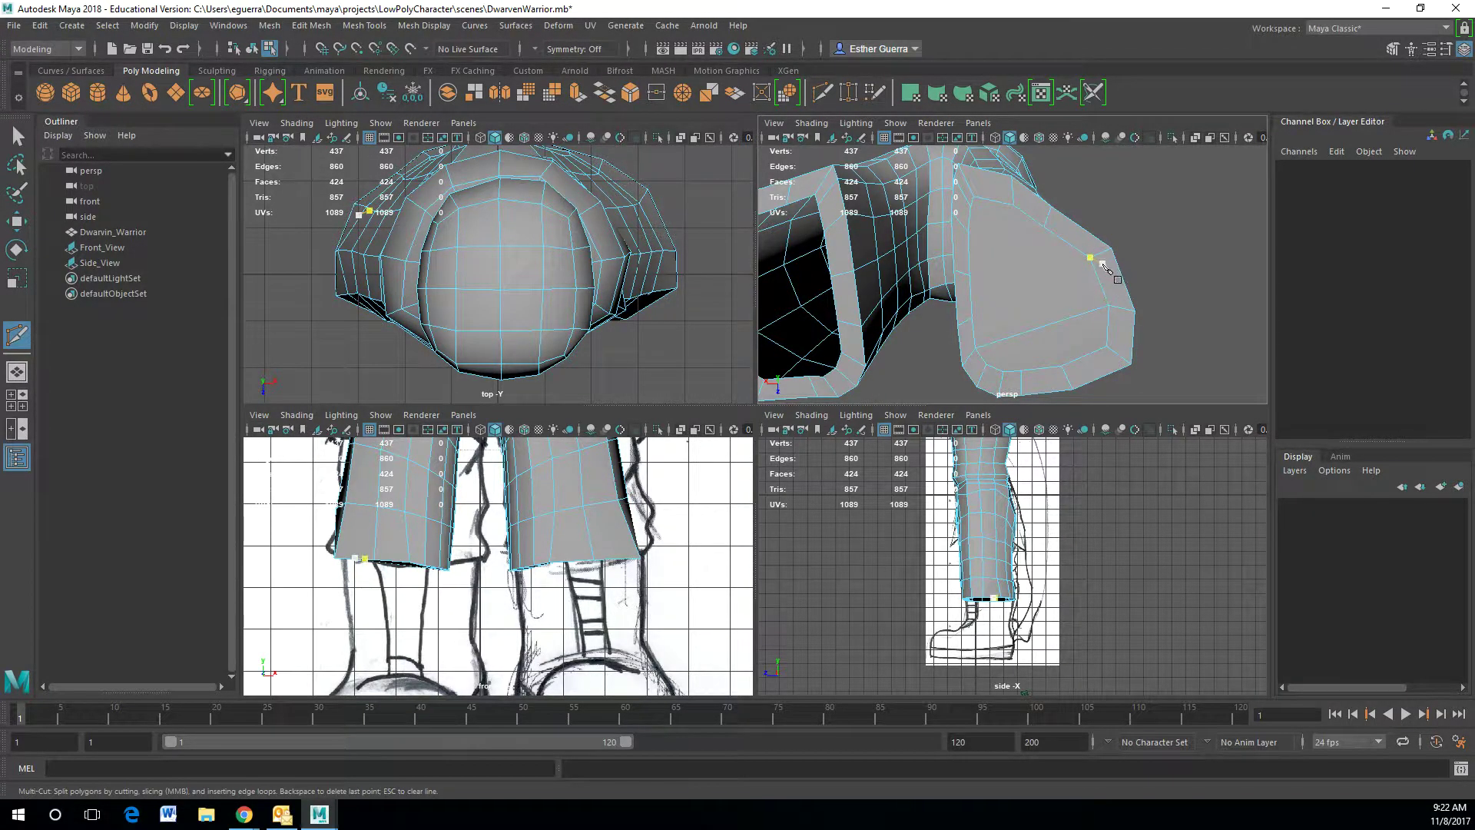
- Make two more crosswise Multi-Cuts over the right leg cap, linking inner and outer border vertices further toward the back
{"action": "left_click", "coordinate": [1087, 260]}
{"action": "left_click", "coordinate": [973, 318]}
{"action": "key", "text": "Return"}
{"action": "left_click", "coordinate": [971, 277]}
{"action": "left_click", "coordinate": [1044, 228]}
{"action": "key", "text": "Return"}
- Cut the right leg cap lengthwise along its inner side, from the back inner border through the three crosswise edges to the front
{"action": "left_click", "coordinate": [969, 232]}
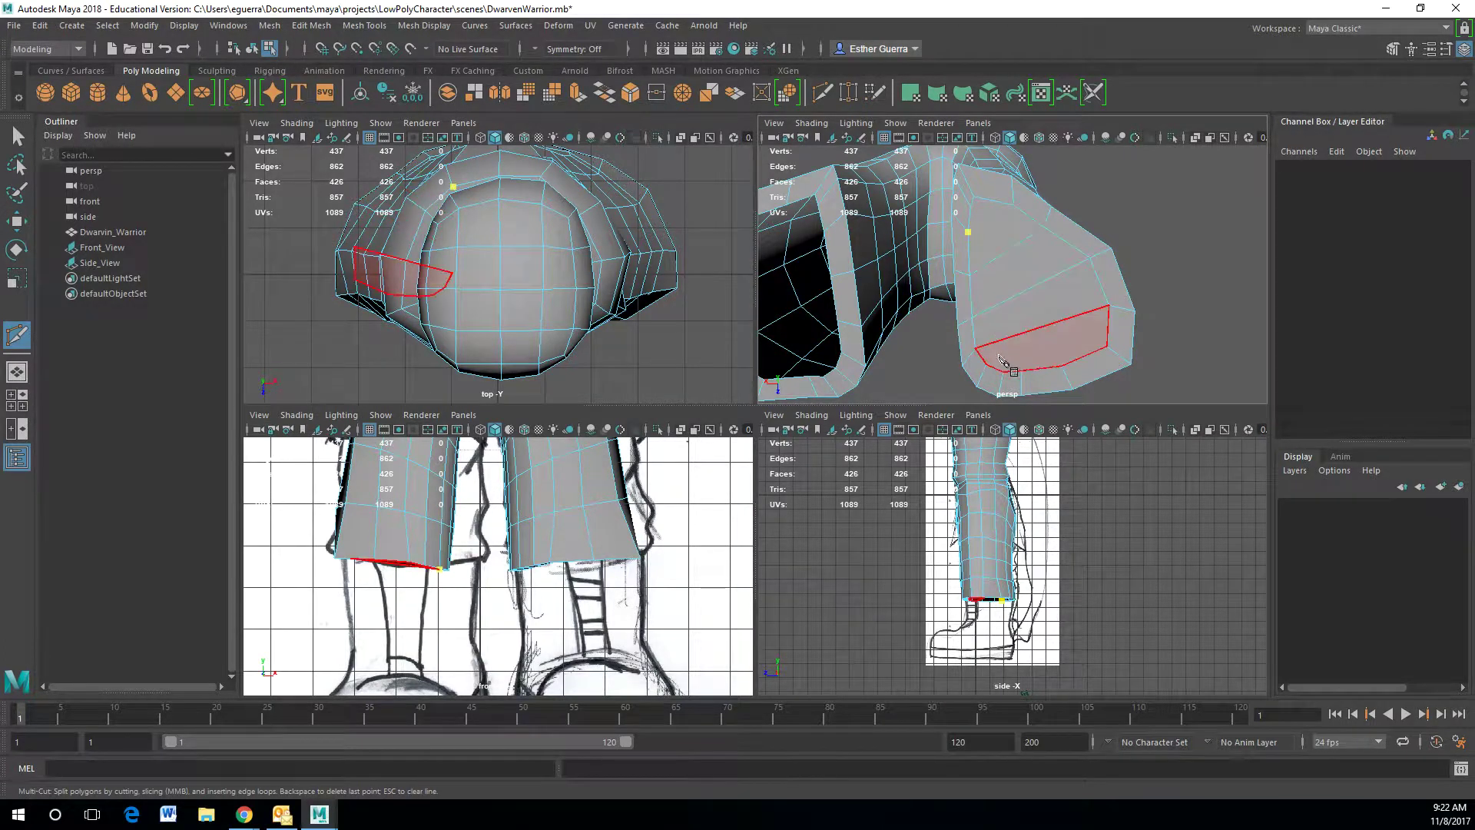
{"action": "left_click", "coordinate": [985, 282]}
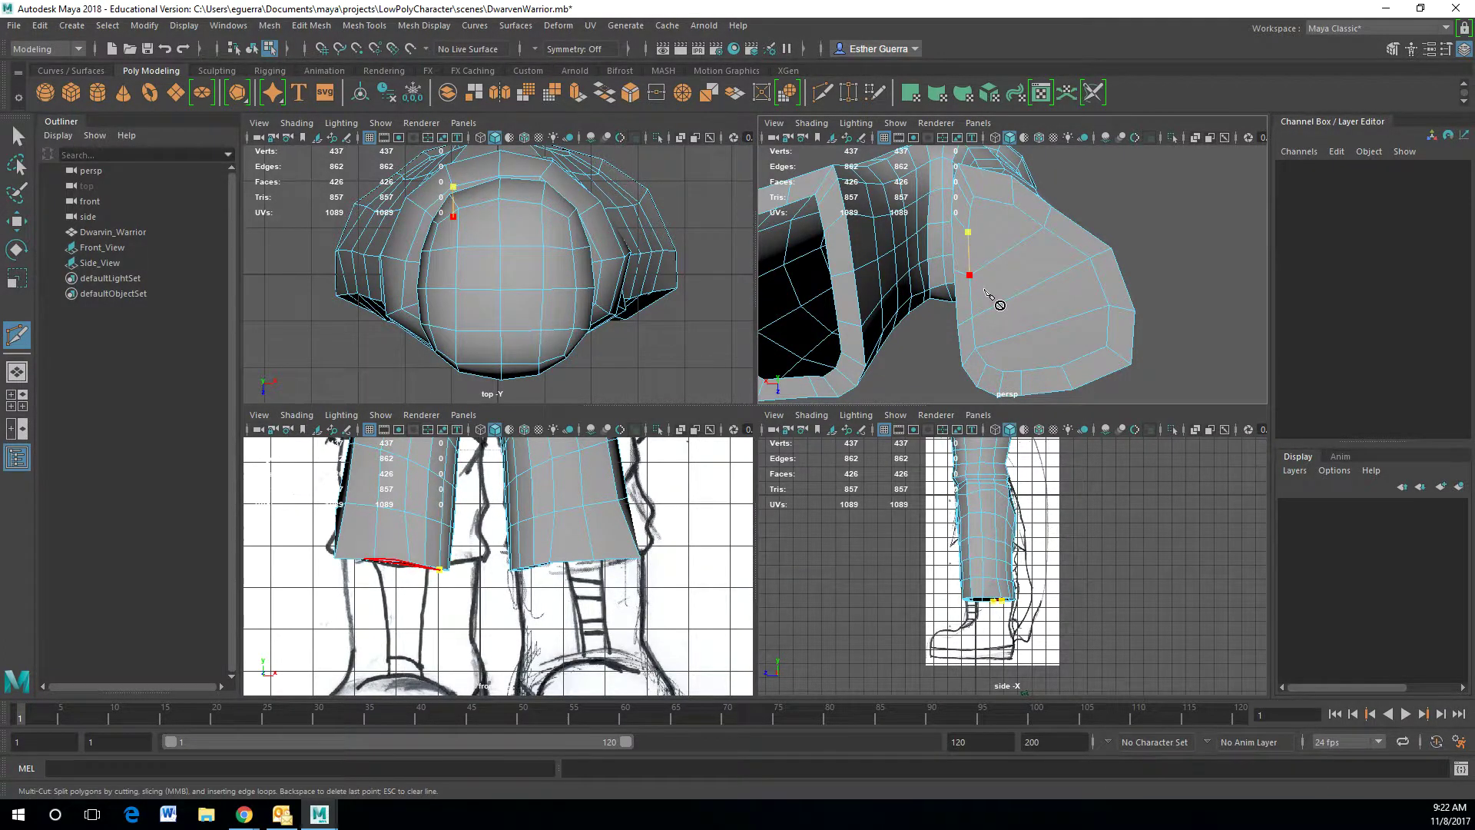
{"action": "left_click", "coordinate": [984, 266]}
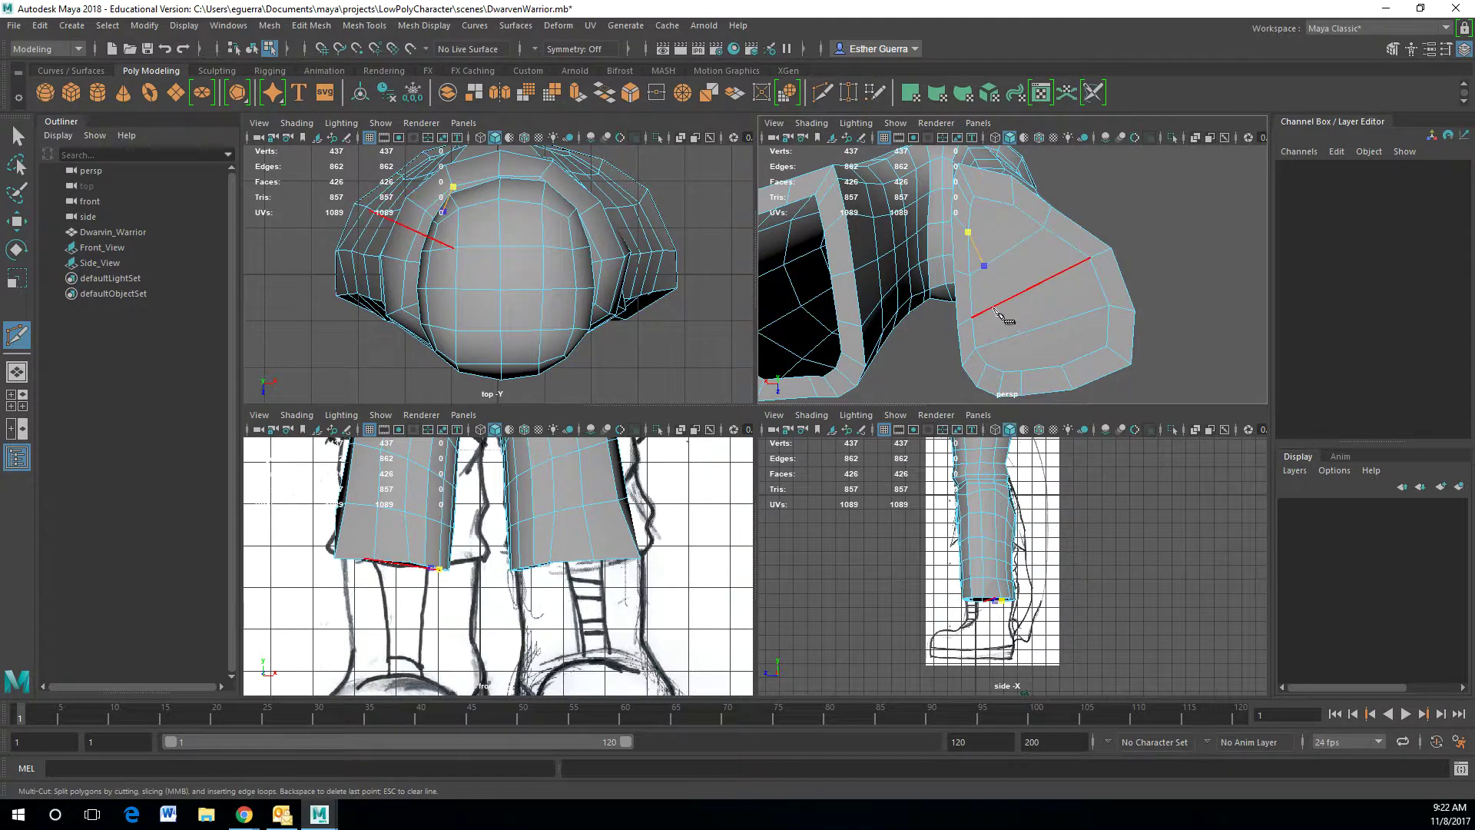
{"action": "left_click", "coordinate": [992, 306]}
{"action": "left_click", "coordinate": [998, 342]}
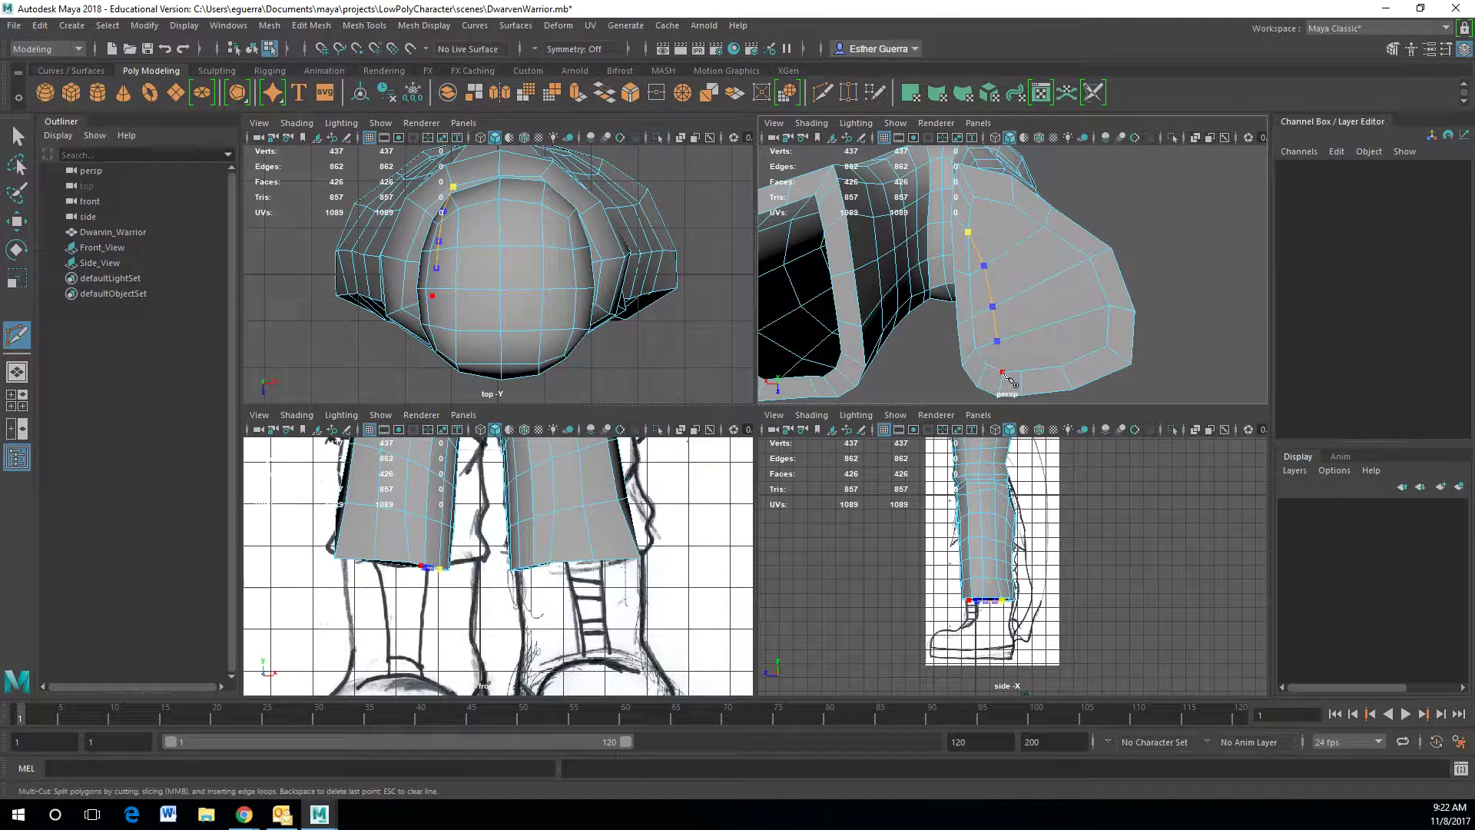
{"action": "key", "text": "Return"}
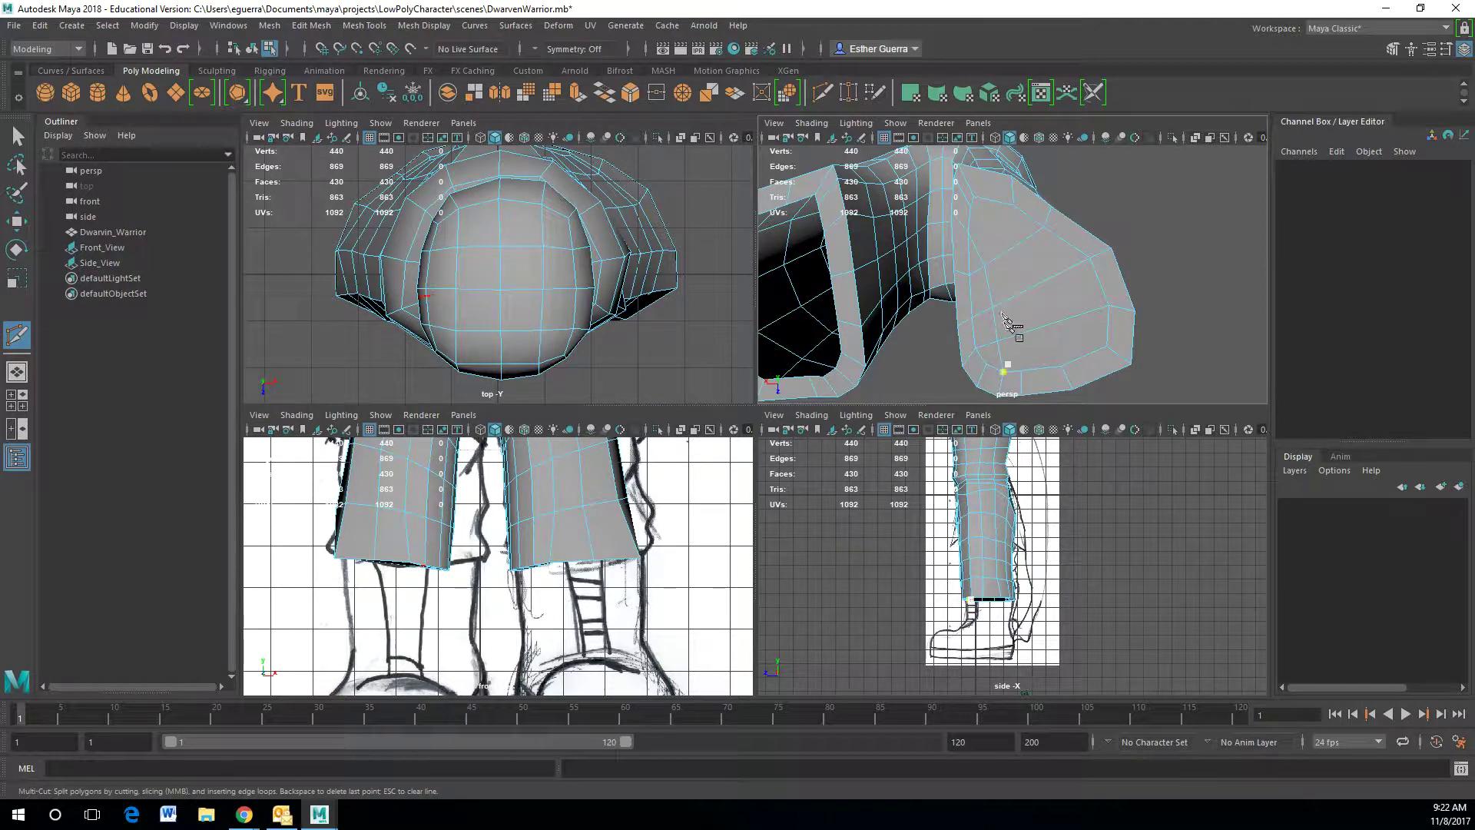
- Add a second lengthwise cut over the right leg cap, through the crosswise edges to the next front border vertex
{"action": "left_click", "coordinate": [970, 207]}
{"action": "left_click", "coordinate": [999, 256]}
{"action": "left_click", "coordinate": [1016, 296]}
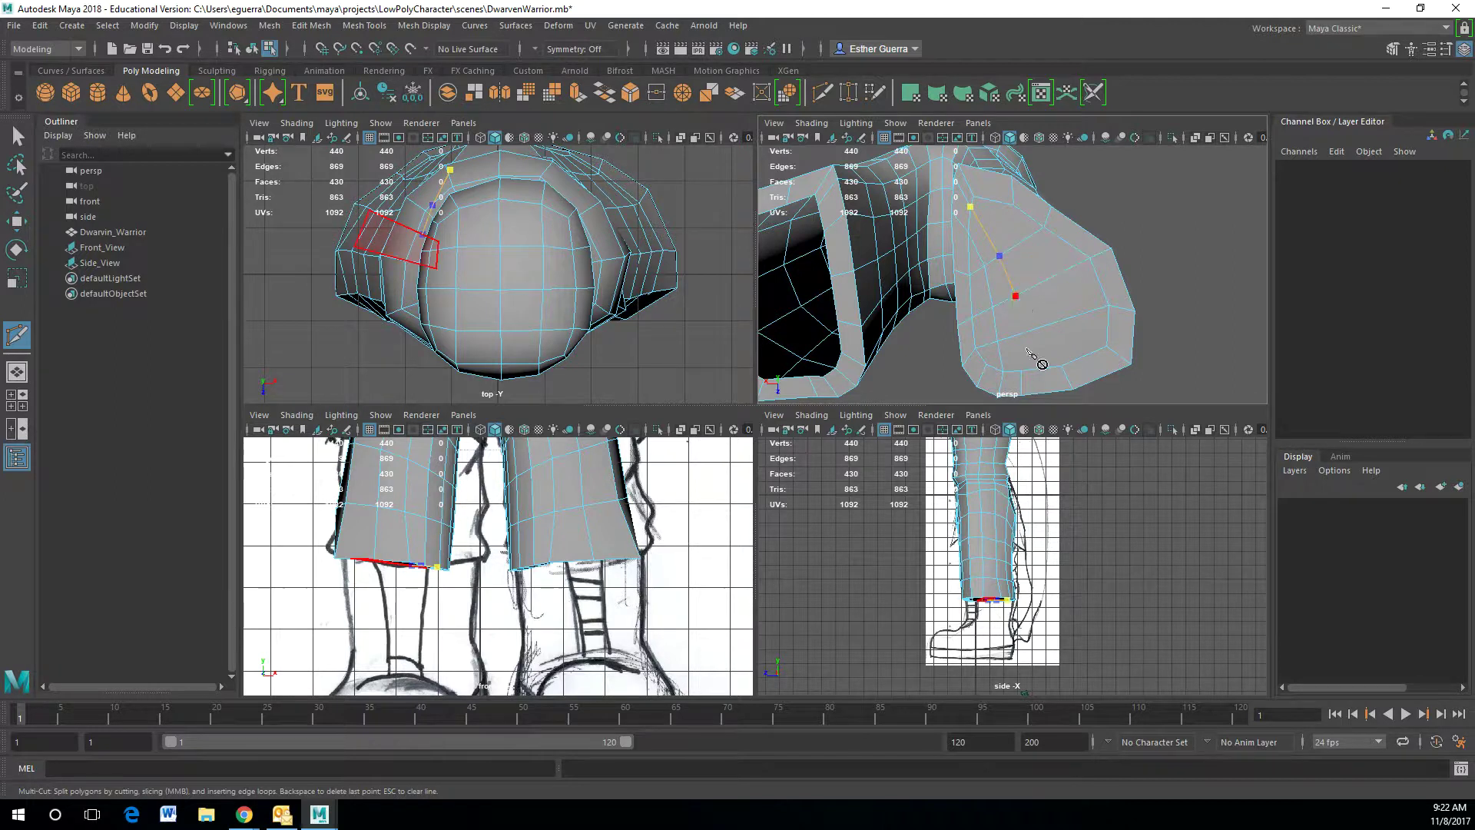
{"action": "left_click", "coordinate": [1023, 333]}
{"action": "left_click", "coordinate": [1021, 375]}
{"action": "key", "text": "BackSpace"}
{"action": "left_click", "coordinate": [1021, 372]}
{"action": "key", "text": "Return"}
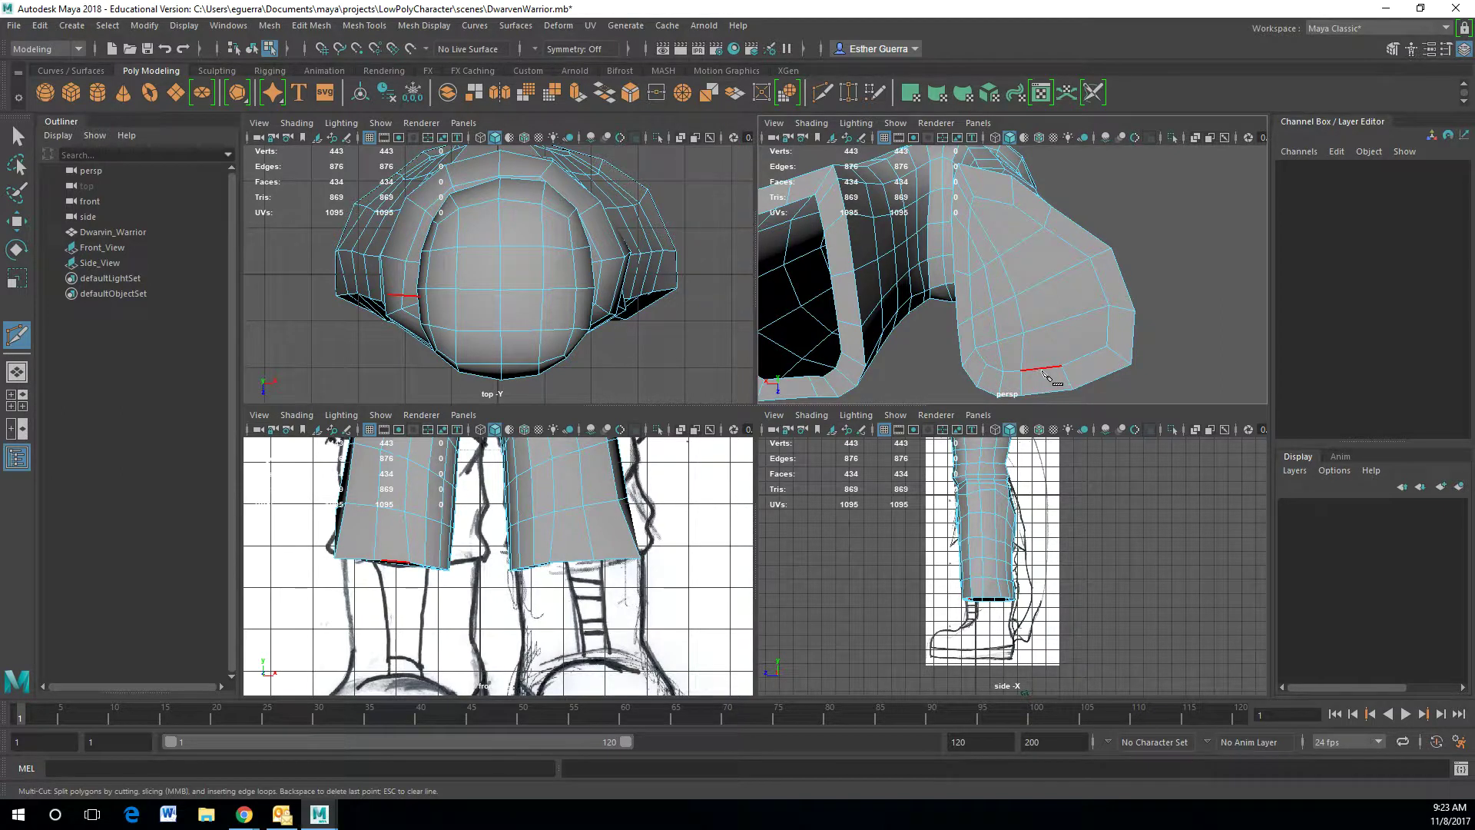
- Add a third lengthwise cut through the middle of the right leg cap, ending at the following front border vertex
{"action": "left_click", "coordinate": [973, 197]}
{"action": "left_click", "coordinate": [1020, 243]}
{"action": "left_click", "coordinate": [1042, 281]}
{"action": "left_click", "coordinate": [1057, 322]}
{"action": "left_click", "coordinate": [1061, 367]}
{"action": "key", "text": "Return"}
- Move the vertices along the inner side of the right leg's hem and cap to round out that side
{"action": "key", "text": "w"}
{"action": "right_click_drag", "start_coordinate": [983, 204], "coordinate": [937, 201]}
{"action": "left_click", "coordinate": [952, 217]}
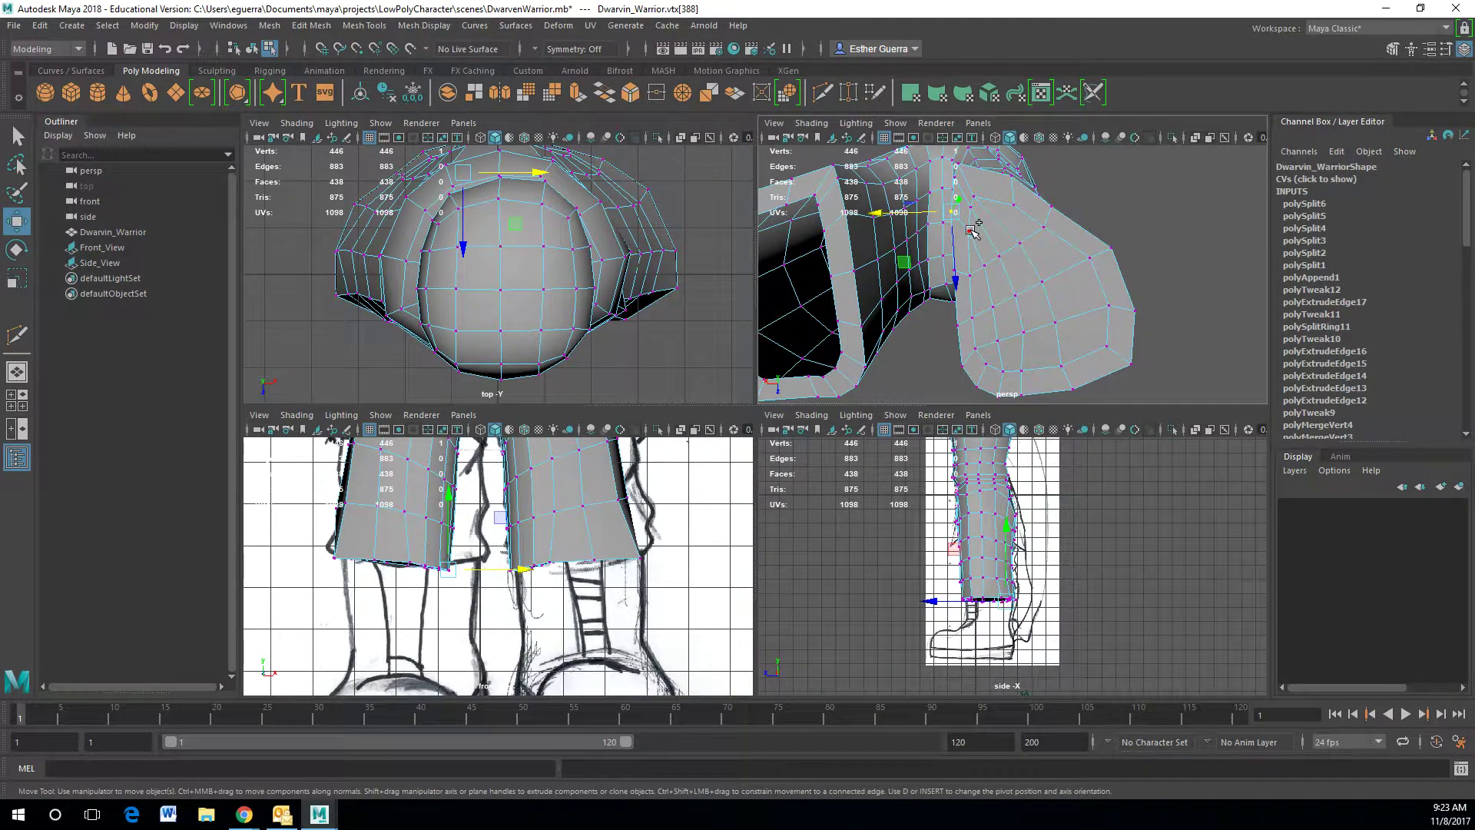
{"action": "left_click_drag", "start_coordinate": [956, 247], "coordinate": [954, 263]}
{"action": "left_click", "coordinate": [950, 270]}
{"action": "left_click", "coordinate": [951, 271]}
{"action": "left_click_drag", "start_coordinate": [945, 274], "coordinate": [931, 326]}
{"action": "left_click", "coordinate": [957, 323]}
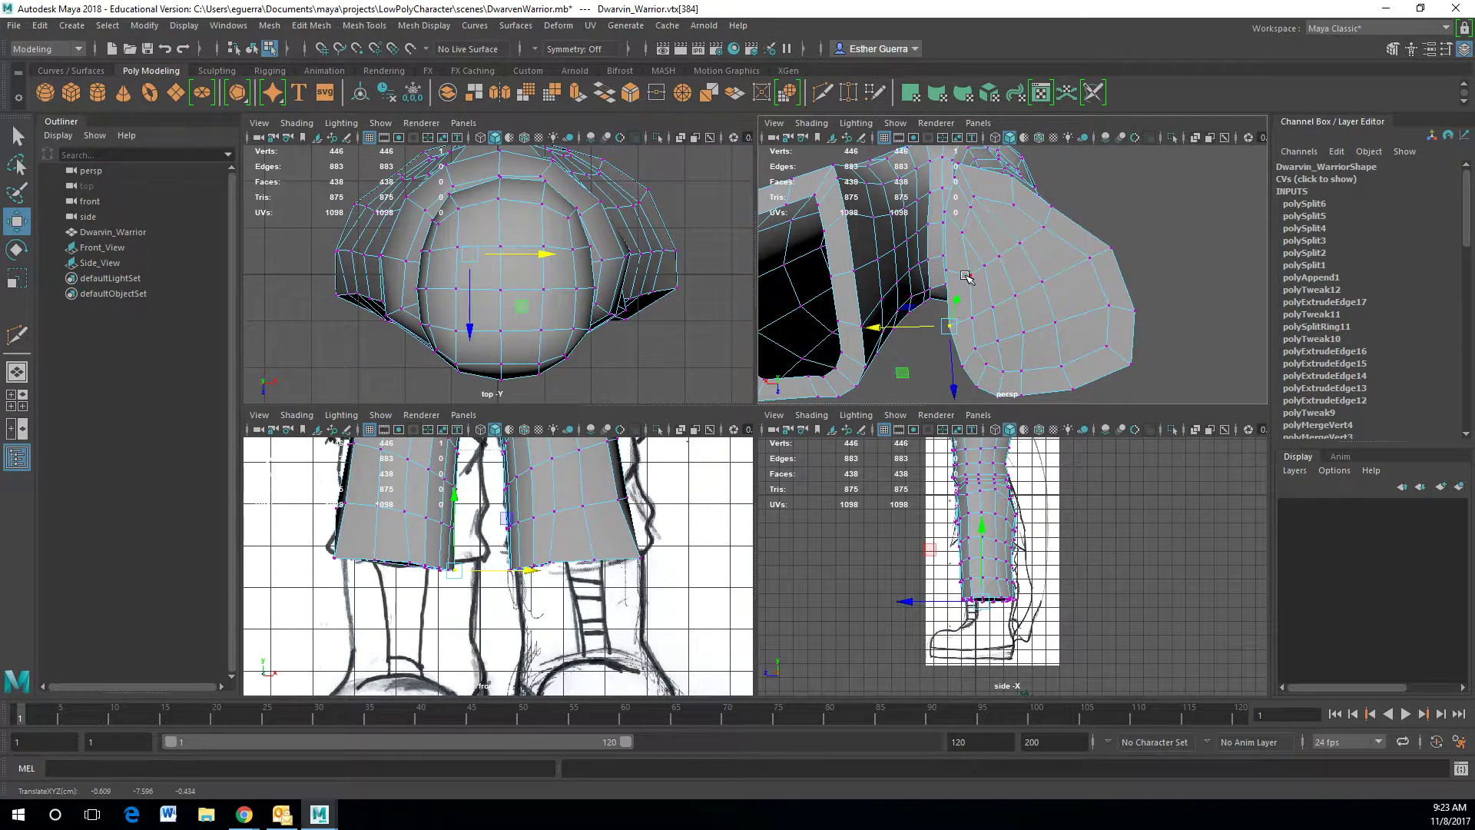
{"action": "left_click", "coordinate": [960, 275]}
{"action": "left_click", "coordinate": [971, 316]}
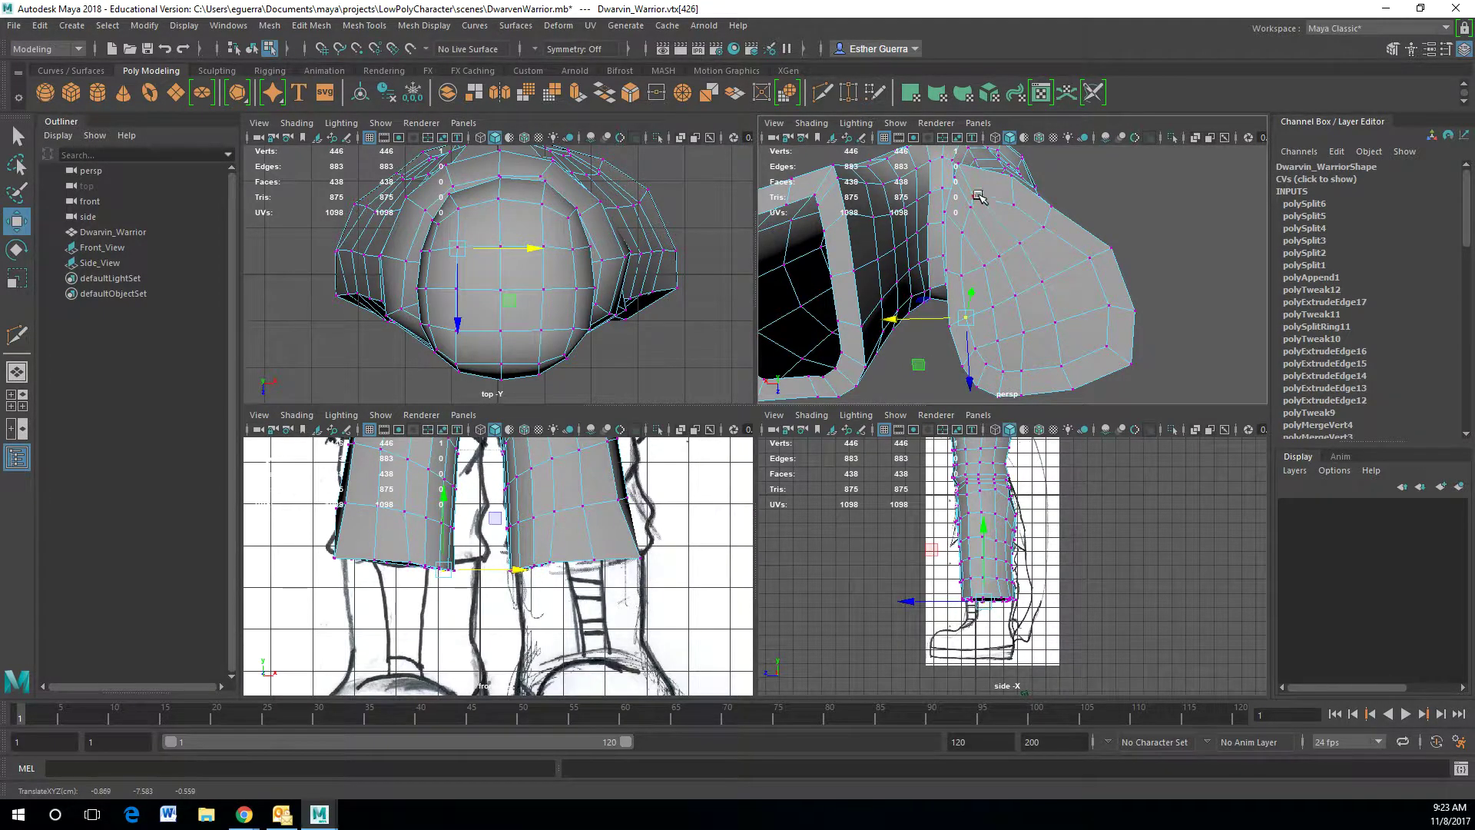
- Reposition the hem and cap vertices around the back end of the right leg opening to smooth its outline and spacing
{"action": "left_click", "coordinate": [985, 163]}
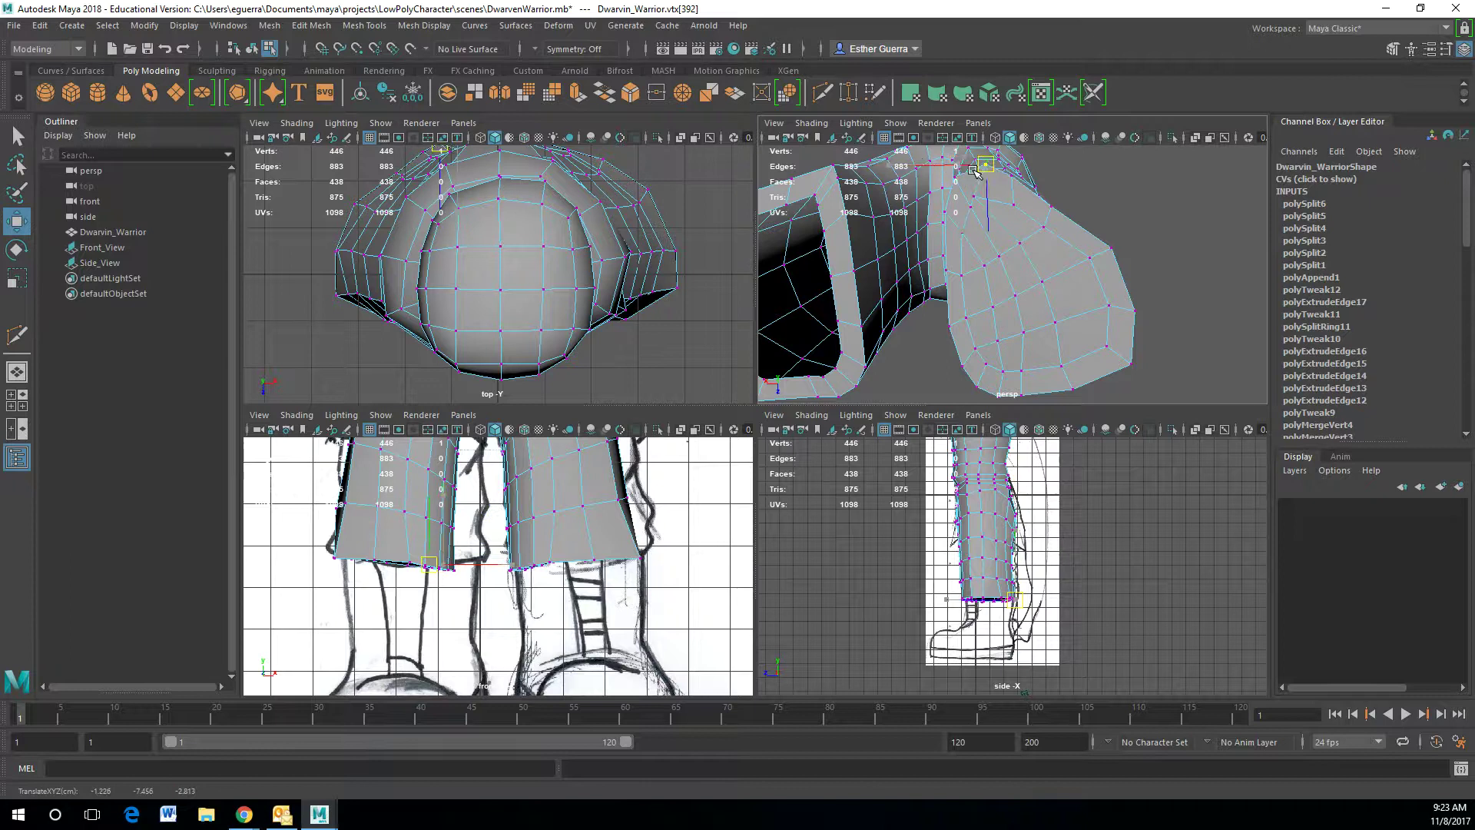
{"action": "left_click", "coordinate": [975, 198]}
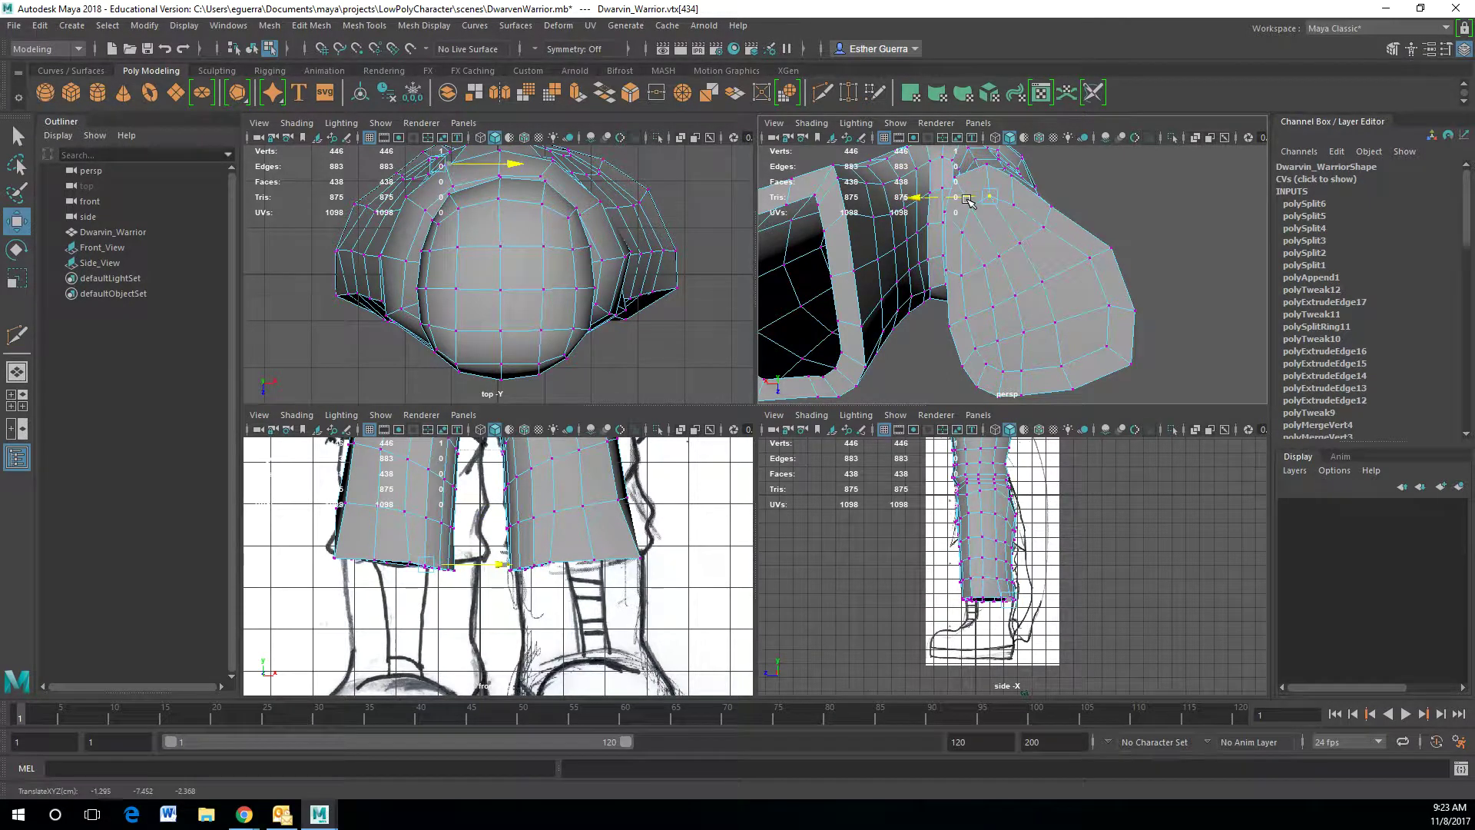
{"action": "left_click", "coordinate": [1008, 188]}
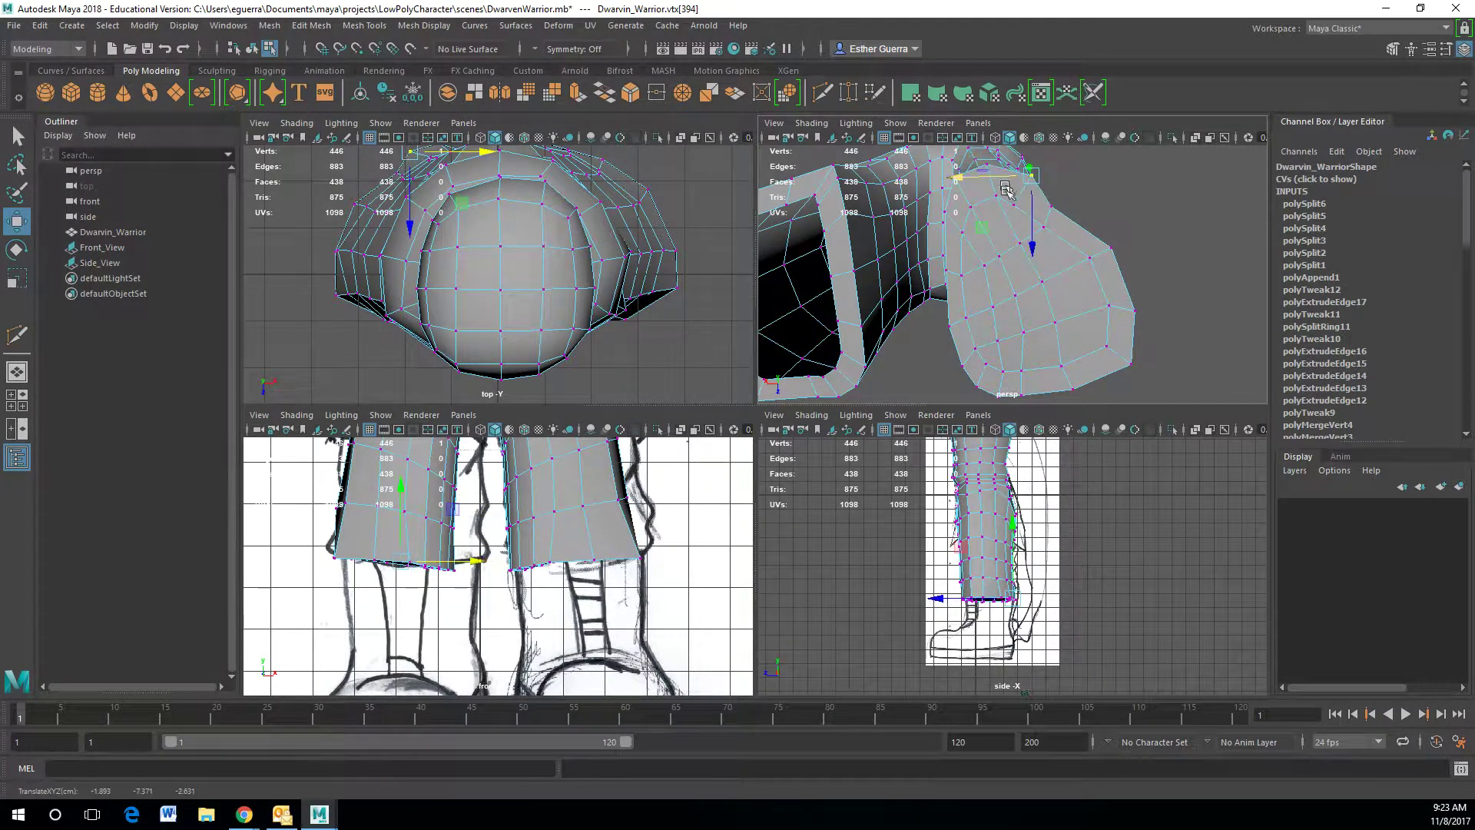
{"action": "left_click", "coordinate": [1042, 225]}
{"action": "left_click_drag", "start_coordinate": [1028, 230], "coordinate": [1058, 208]}
{"action": "left_click", "coordinate": [1014, 204]}
{"action": "left_click", "coordinate": [1032, 219]}
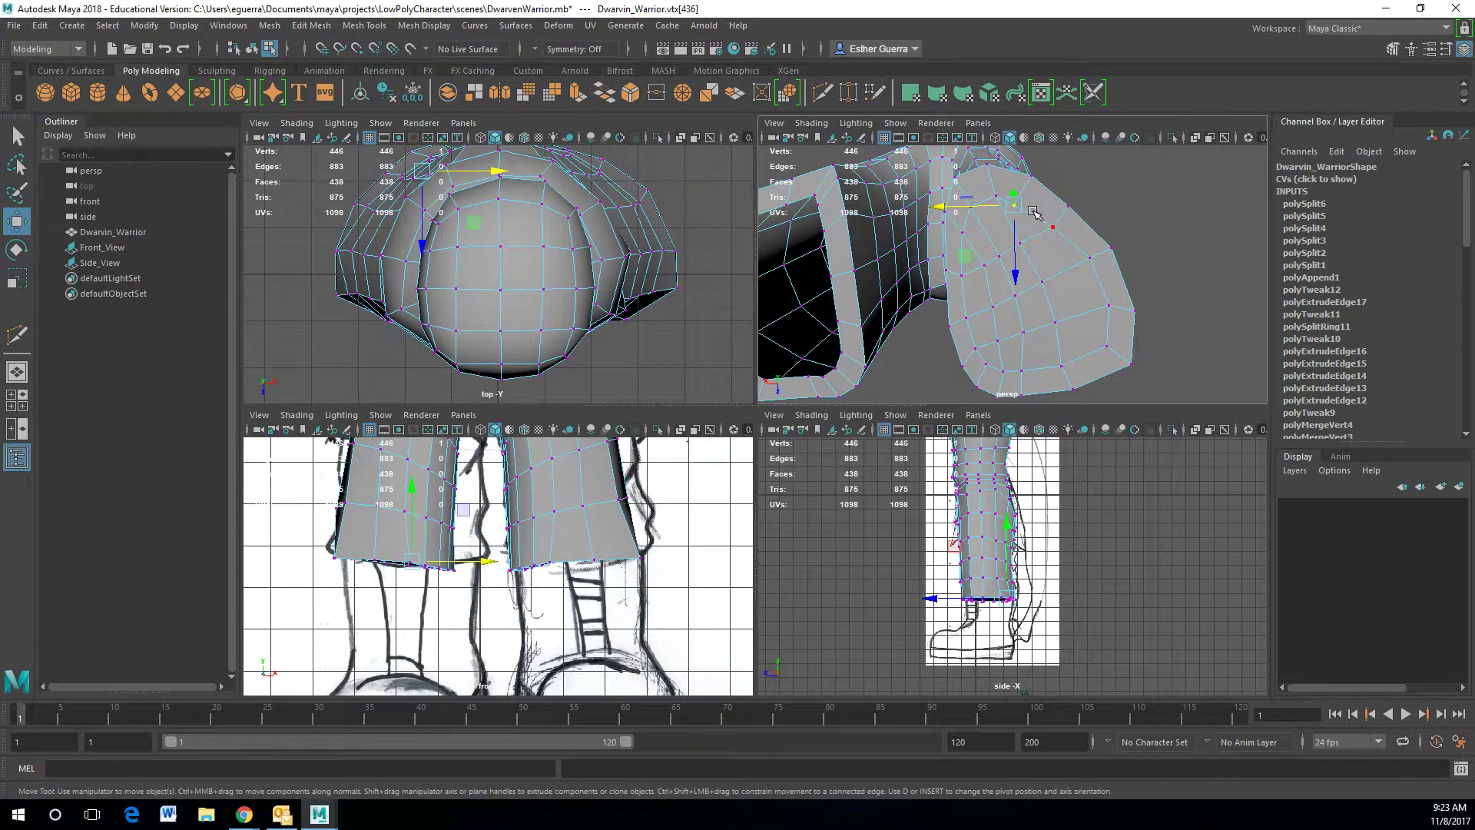
{"action": "left_click_drag", "start_coordinate": [1014, 247], "coordinate": [1038, 229]}
{"action": "left_click_drag", "start_coordinate": [1060, 279], "coordinate": [1059, 264]}
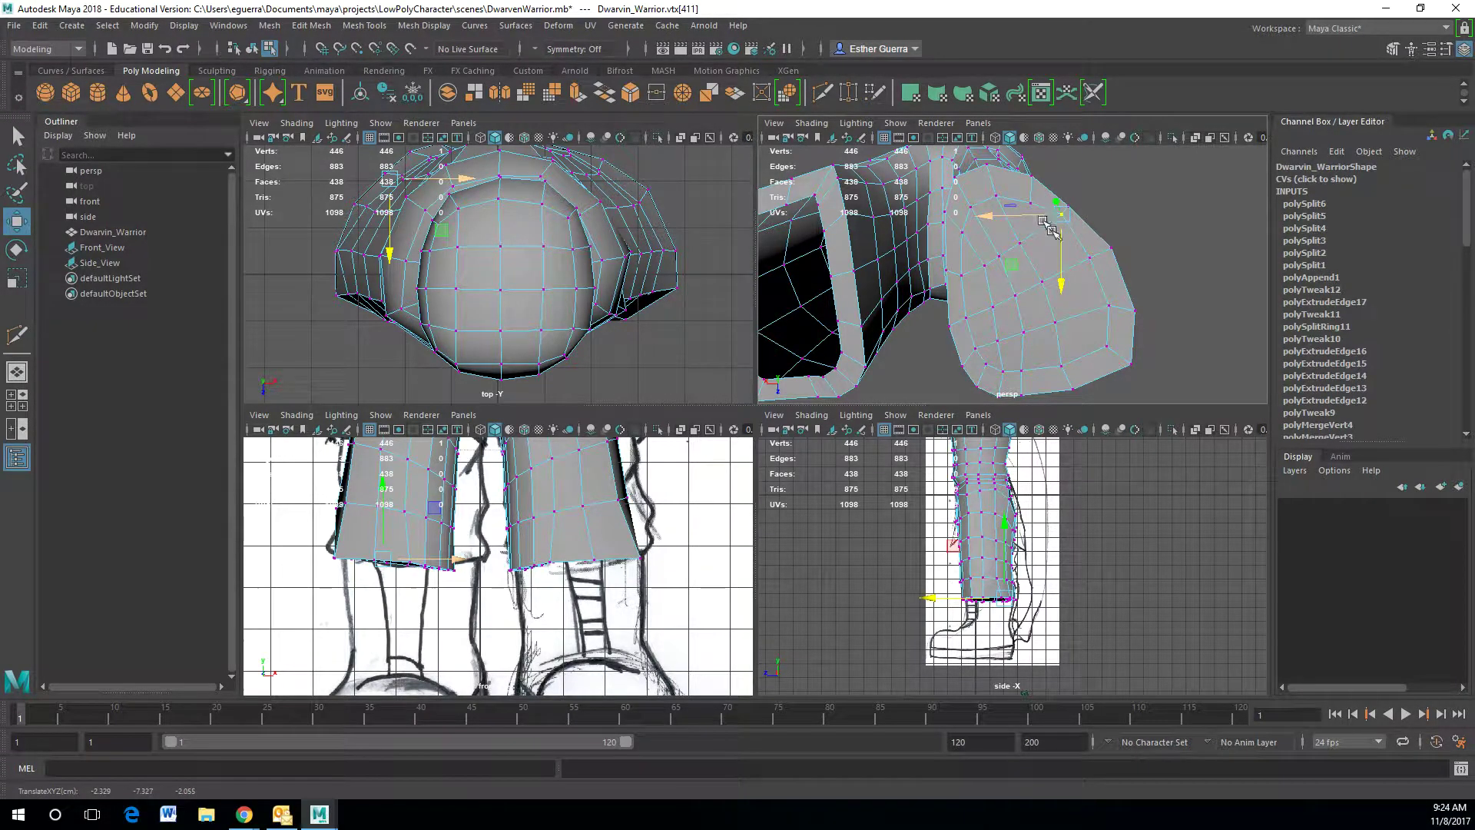
- Fine-tune the remaining vertices near the back and inner side of the right leg cap to even out its polygons
{"action": "left_click_drag", "start_coordinate": [1060, 220], "coordinate": [961, 311], "text": "alt"}
{"action": "left_click", "coordinate": [988, 302]}
{"action": "left_click", "coordinate": [962, 313]}
{"action": "left_click", "coordinate": [1043, 186]}
{"action": "left_click_drag", "start_coordinate": [986, 186], "coordinate": [998, 262]}
{"action": "left_click", "coordinate": [968, 224]}
{"action": "left_click", "coordinate": [991, 216]}
{"action": "left_click", "coordinate": [953, 232]}
{"action": "left_click", "coordinate": [964, 296]}
{"action": "left_click", "coordinate": [1006, 263]}
{"action": "left_click_drag", "start_coordinate": [1068, 215], "coordinate": [1078, 146], "text": "alt"}
{"action": "left_click", "coordinate": [1083, 309]}
- Add a fourth lengthwise Multi-Cut along the right leg cap's outer side, from the back border to the outer front corner vertex
{"action": "scroll", "coordinate": [1124, 304], "scroll_direction": "down", "scroll_amount": 3}
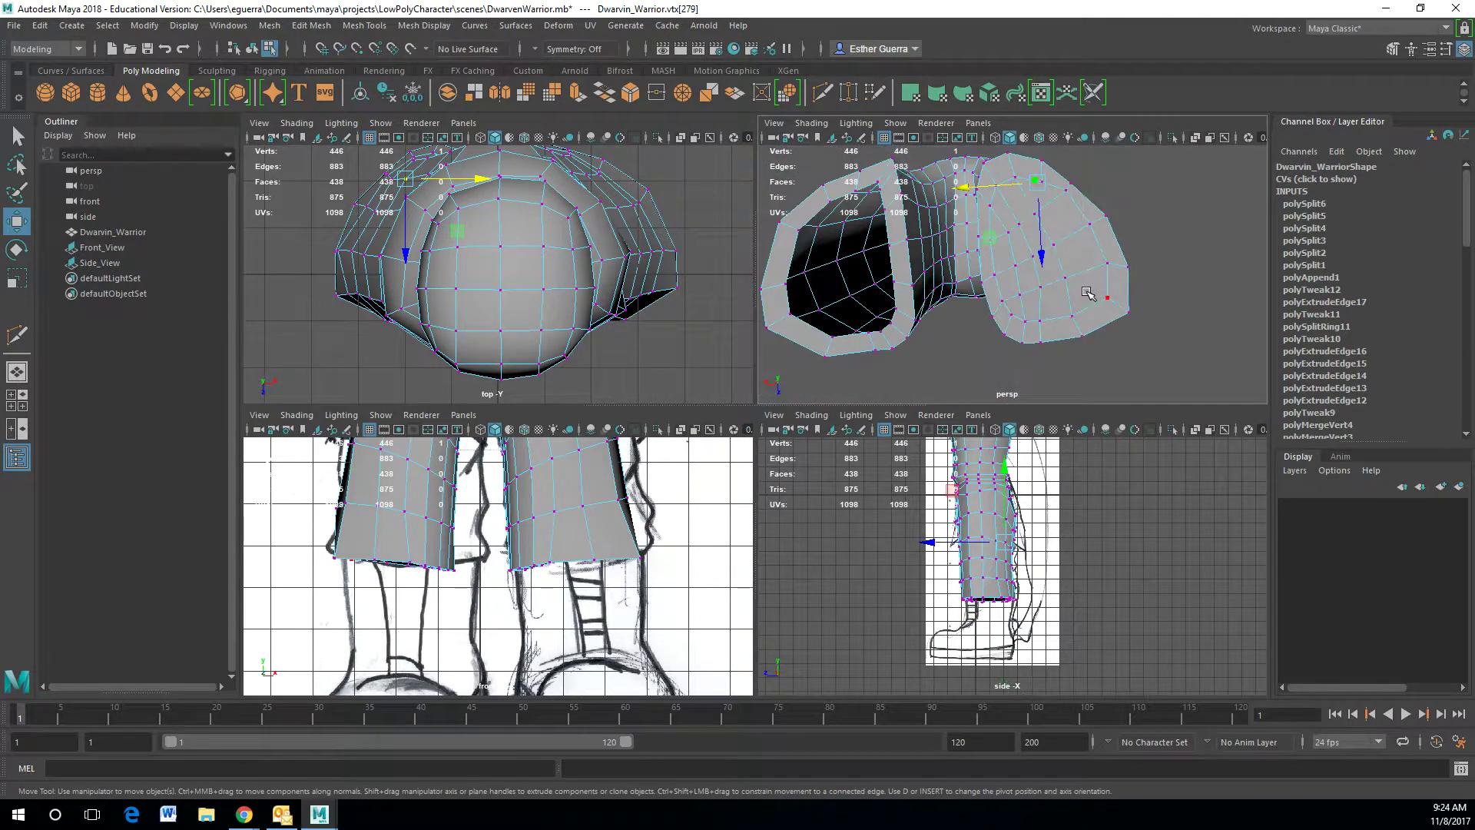
{"action": "middle_click_drag", "start_coordinate": [1087, 305], "coordinate": [1102, 351], "text": "alt"}
{"action": "left_click", "coordinate": [1086, 251]}
{"action": "scroll", "coordinate": [1068, 254], "scroll_direction": "up", "scroll_amount": 3}
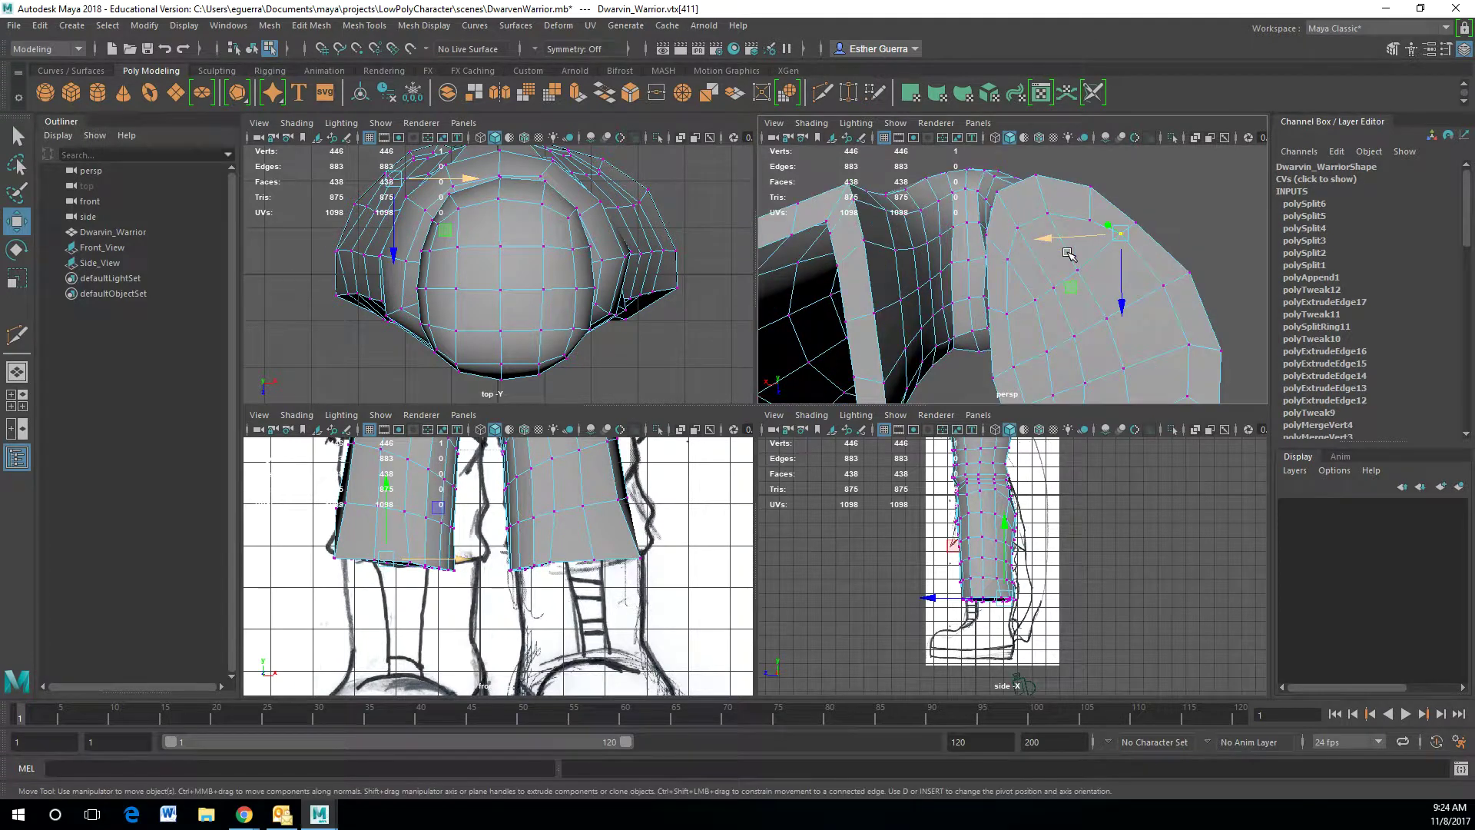
{"action": "left_click", "coordinate": [16, 334]}
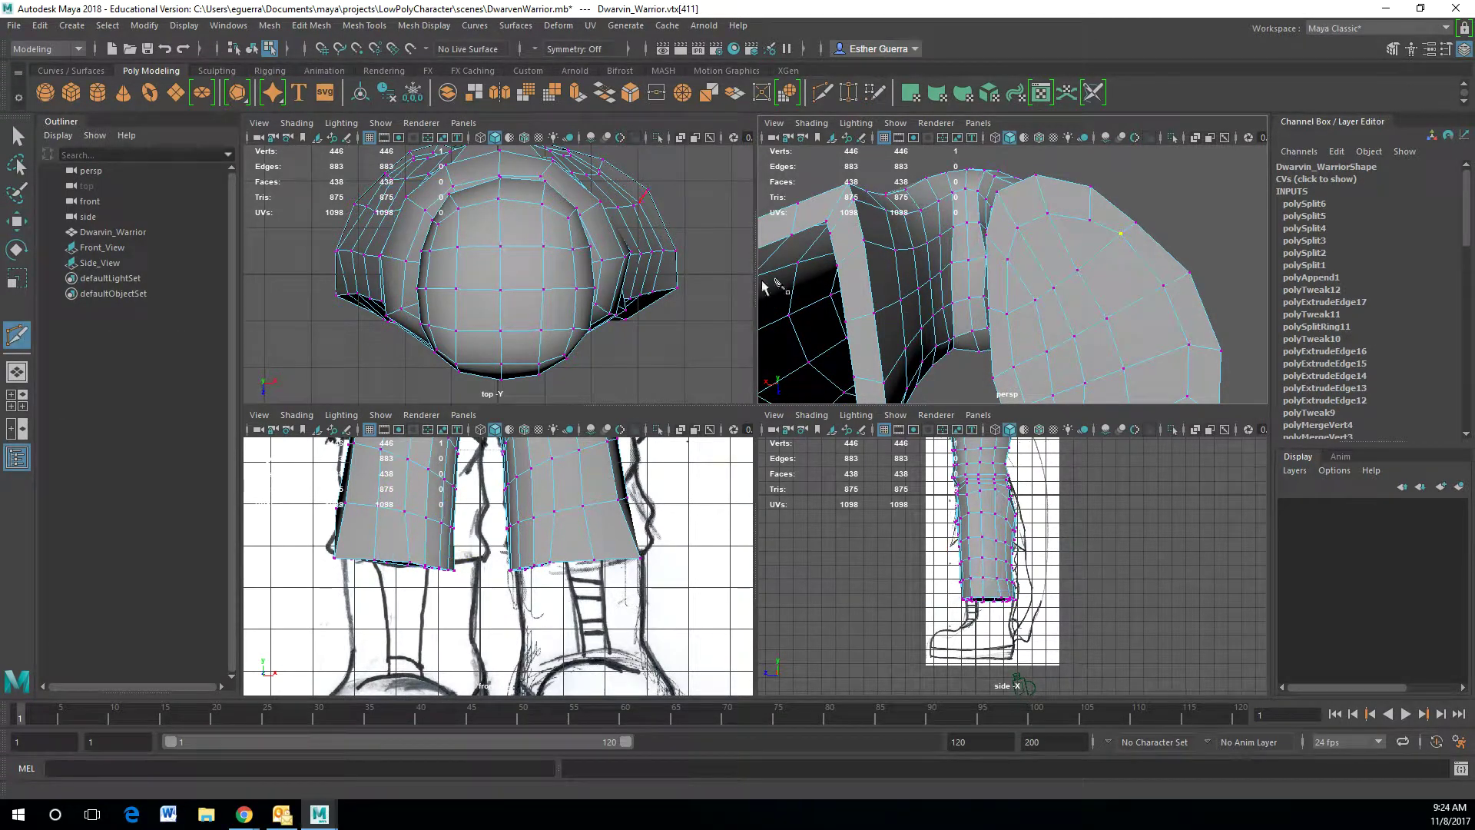
{"action": "left_click", "coordinate": [1090, 220]}
{"action": "left_click", "coordinate": [1100, 252]}
{"action": "left_click", "coordinate": [1135, 303]}
{"action": "middle_click_drag", "start_coordinate": [1134, 304], "coordinate": [1111, 274], "text": "alt"}
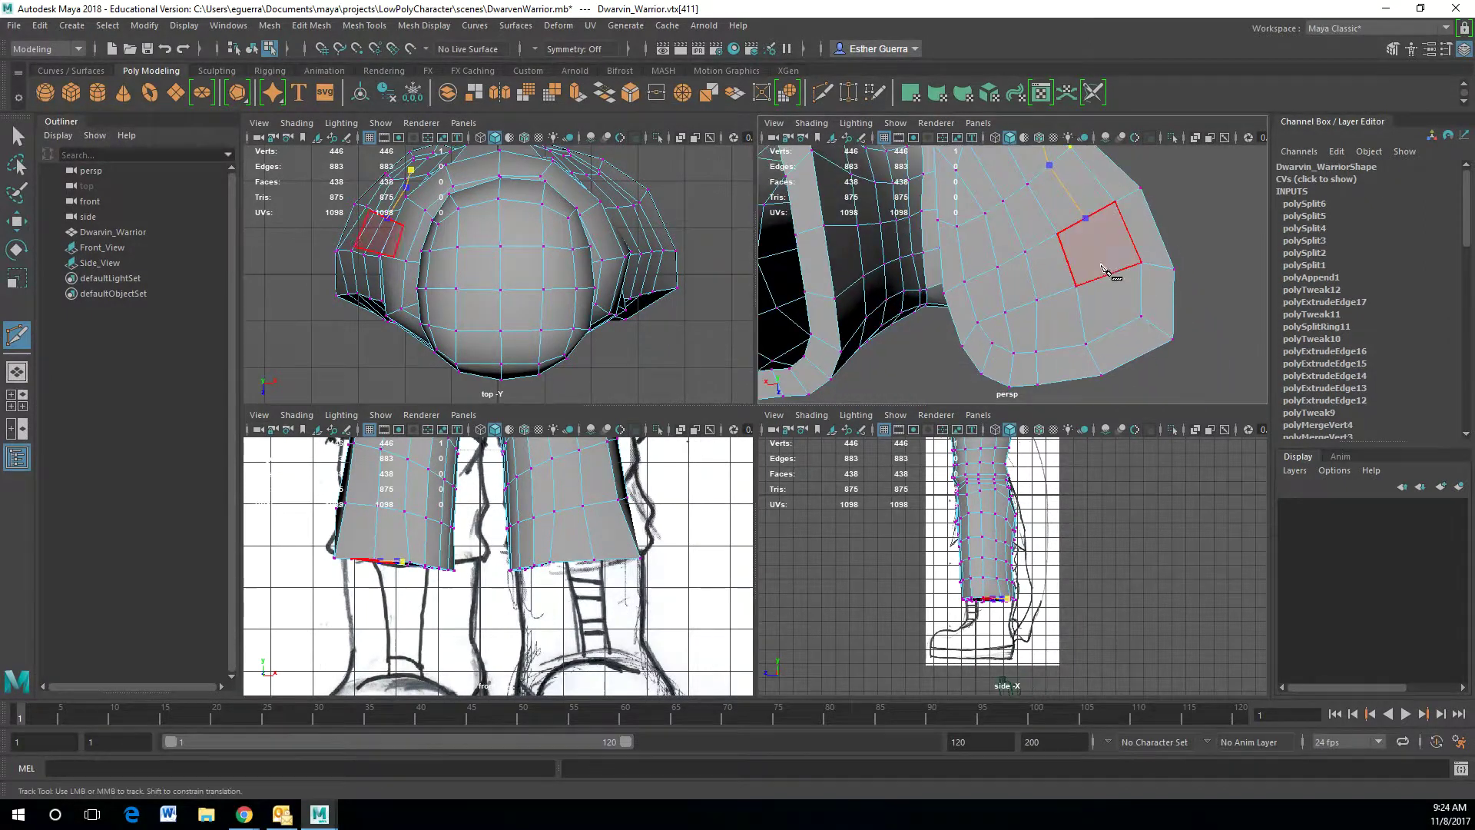
{"action": "left_click", "coordinate": [1142, 317]}
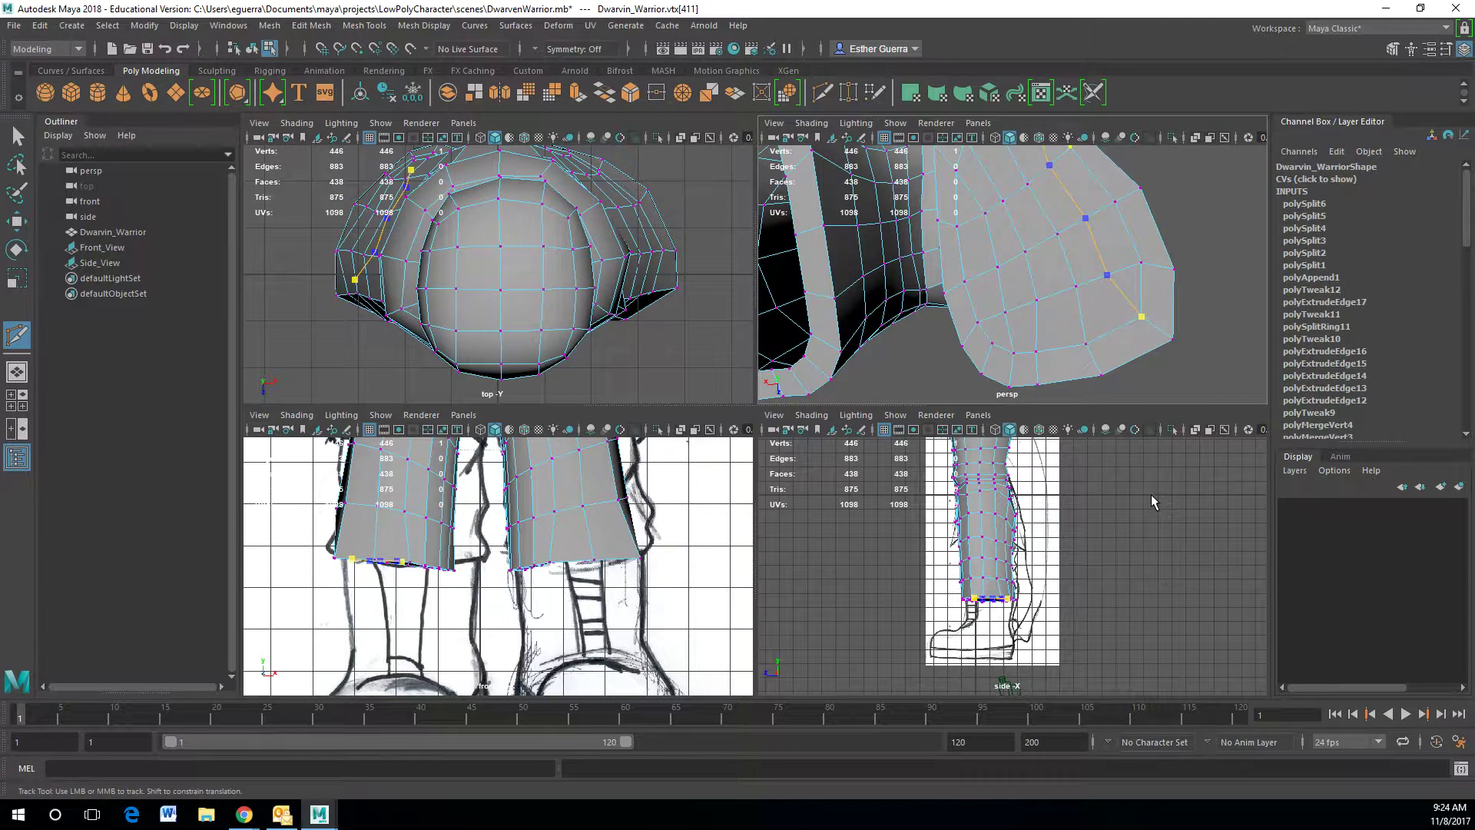
{"action": "key", "text": "Return"}
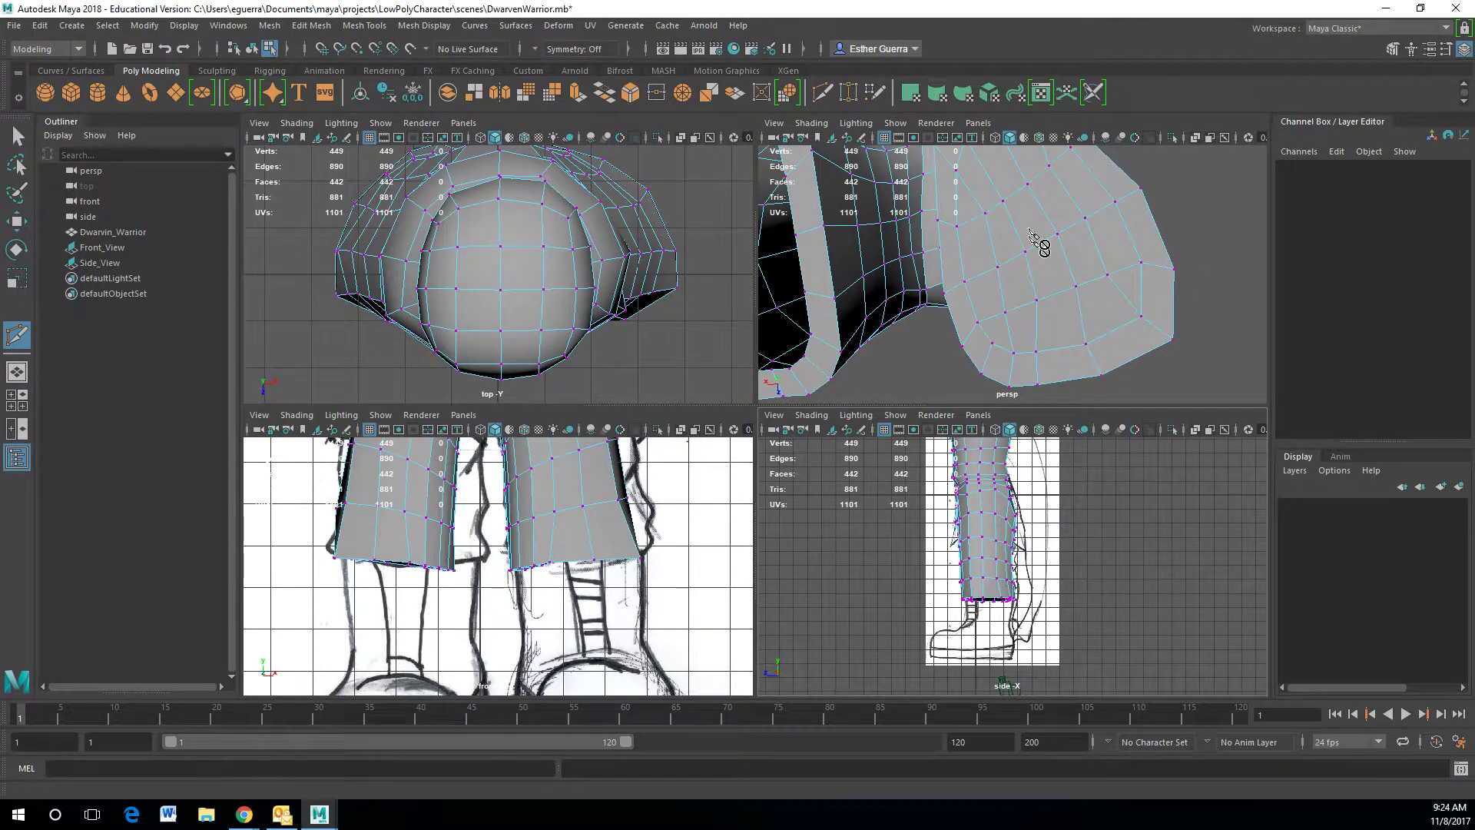
- Switch to face selection and paint-select all the faces of the right leg cap inside the hem rim
{"action": "key", "text": "w"}
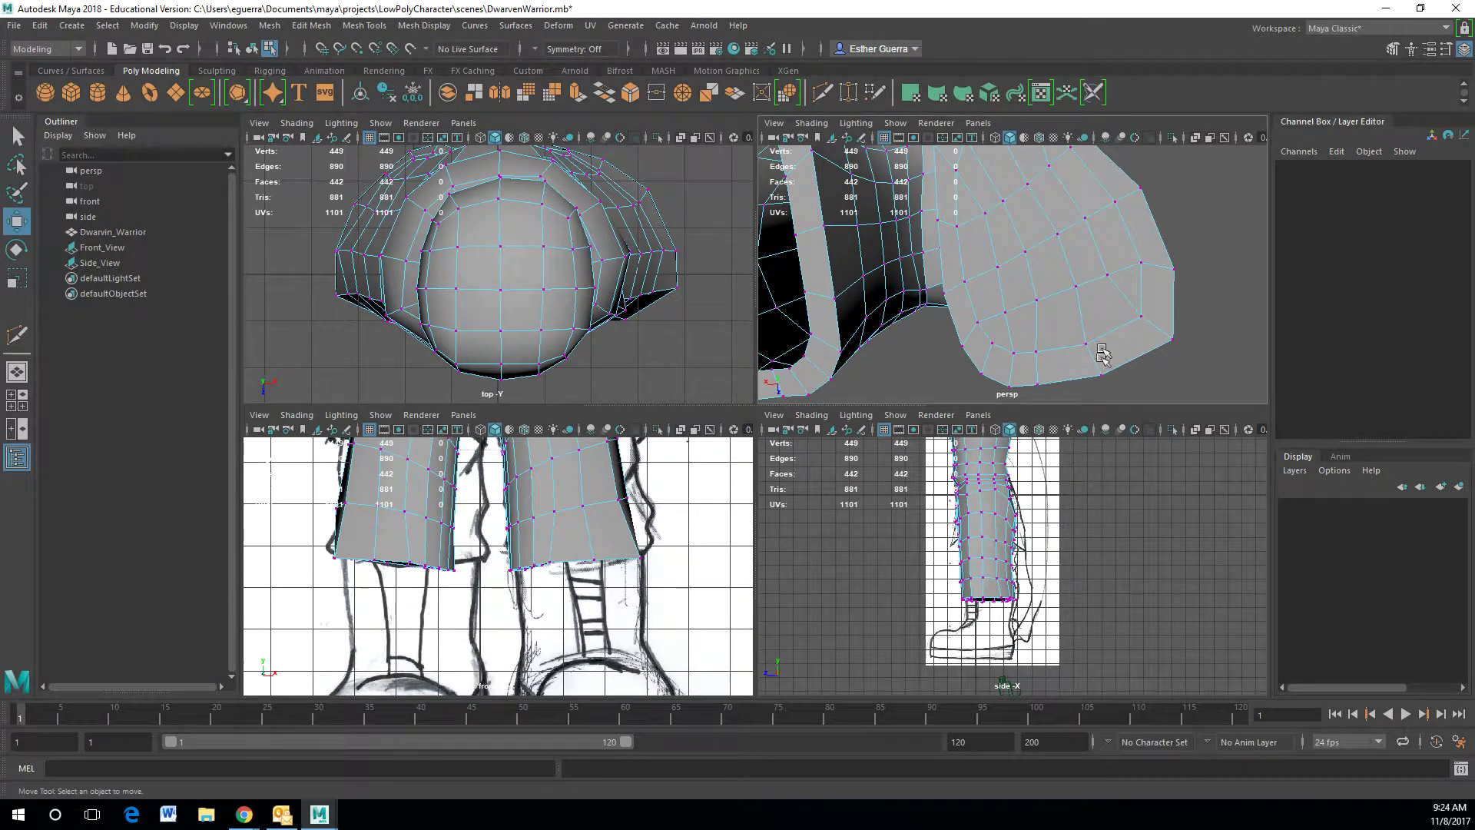
{"action": "left_click_drag", "start_coordinate": [1212, 245], "coordinate": [1029, 287], "text": "alt"}
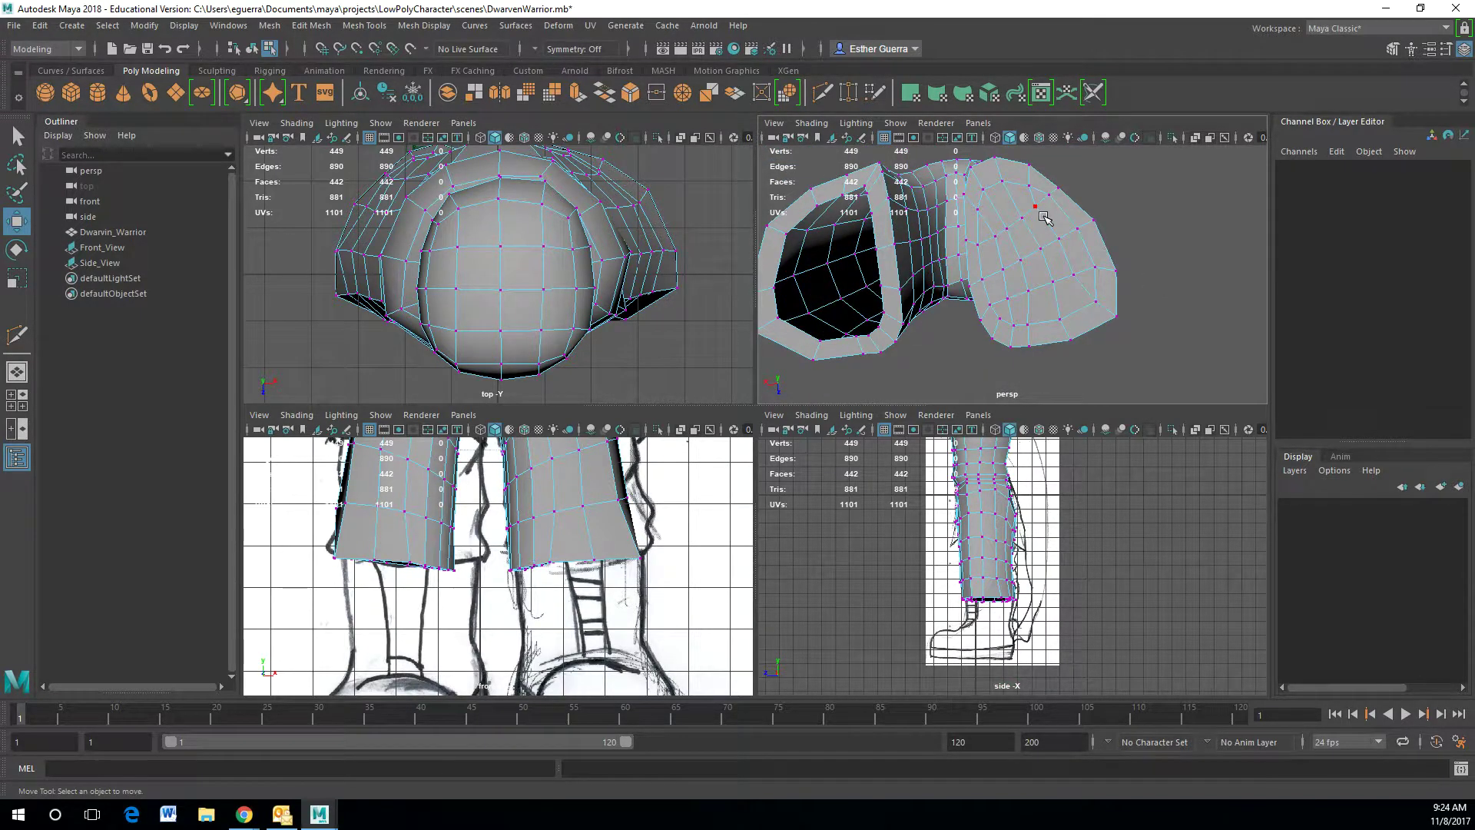
{"action": "right_click_drag", "start_coordinate": [1044, 223], "coordinate": [1047, 257]}
{"action": "left_click", "coordinate": [17, 192]}
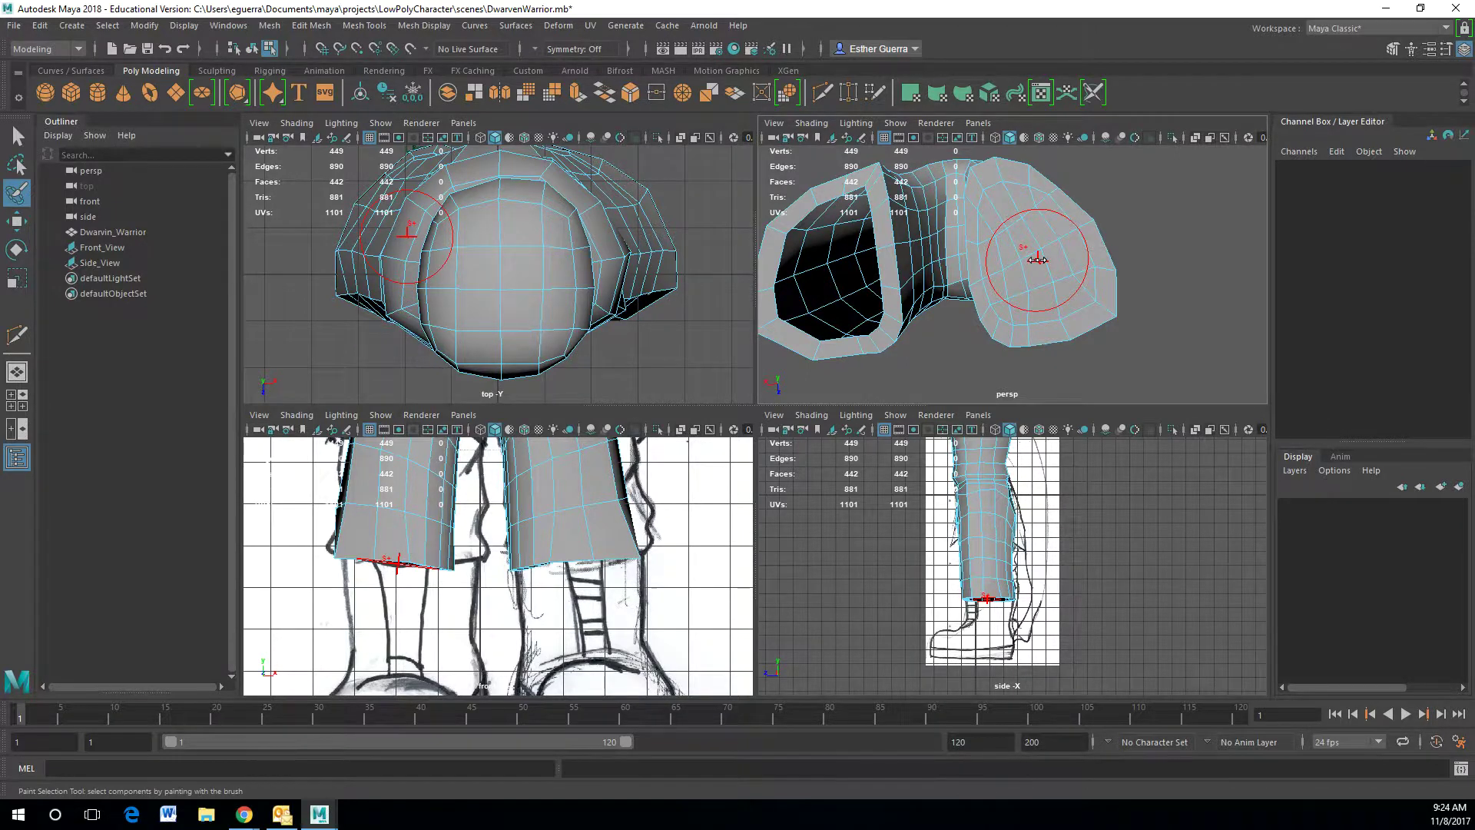
{"action": "mouse_move", "coordinate": [1037, 260]}
{"action": "left_mouse_down"}
{"action": "mouse_move", "coordinate": [1007, 266]}
{"action": "mouse_move", "coordinate": [1021, 298]}
{"action": "left_mouse_up"}
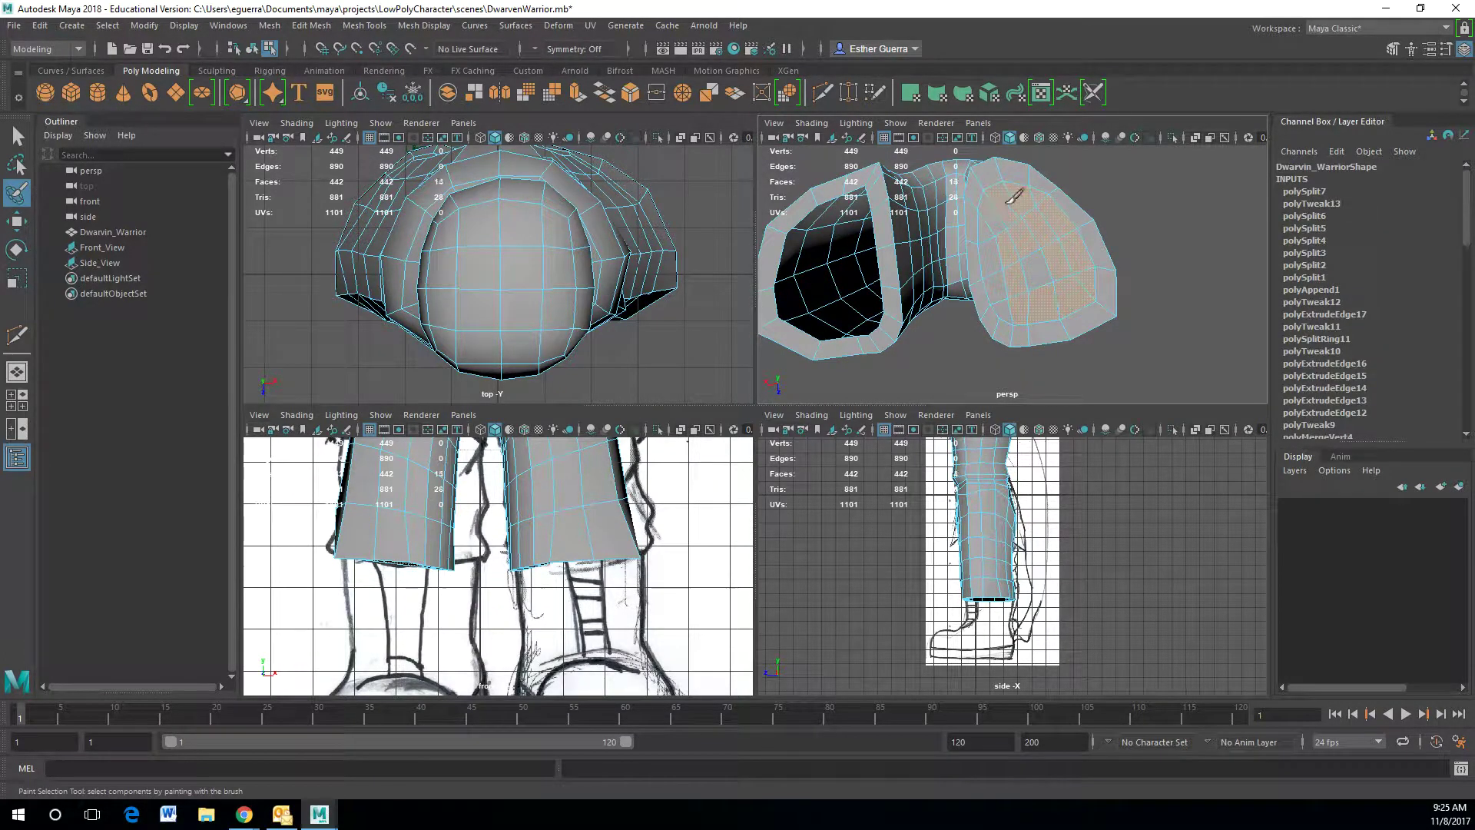
{"action": "left_click_drag", "start_coordinate": [1033, 282], "coordinate": [1003, 306]}
- Move the selected right leg cap faces down along Y past the hem, and raise them slightly to reduce the bulge
{"action": "key", "text": "w"}
{"action": "left_click_drag", "start_coordinate": [1035, 282], "coordinate": [1037, 375], "text": "alt"}
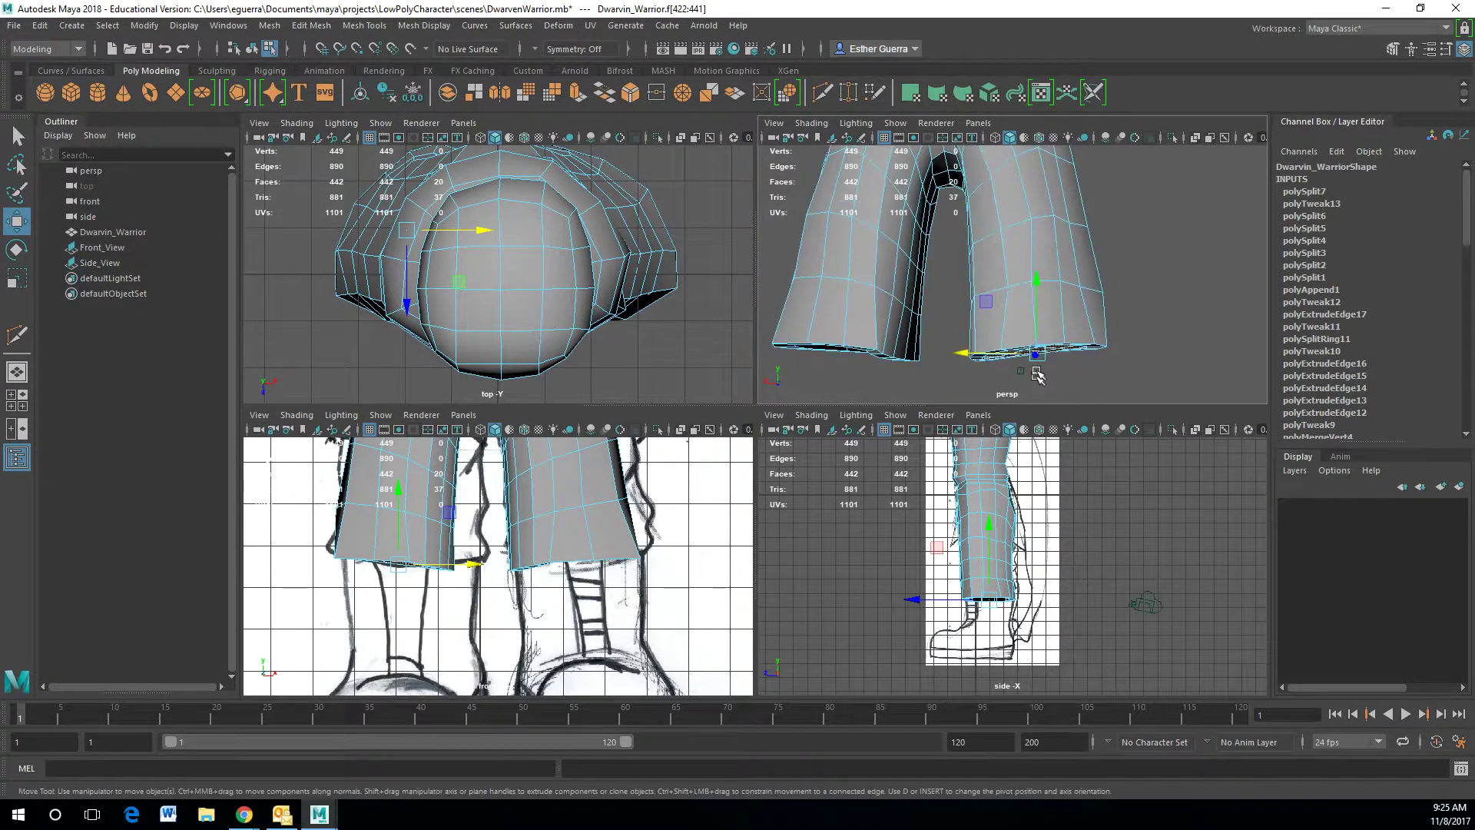
{"action": "left_click_drag", "start_coordinate": [1036, 290], "coordinate": [1036, 303]}
{"action": "left_click_drag", "start_coordinate": [980, 358], "coordinate": [785, 271], "text": "alt"}
{"action": "scroll", "coordinate": [978, 274], "scroll_direction": "down", "scroll_amount": 5}
{"action": "left_click_drag", "start_coordinate": [977, 274], "coordinate": [1011, 334], "text": "alt"}
{"action": "scroll", "coordinate": [1007, 355], "scroll_direction": "up", "scroll_amount": 5}
{"action": "left_click_drag", "start_coordinate": [974, 280], "coordinate": [944, 335], "text": "alt"}
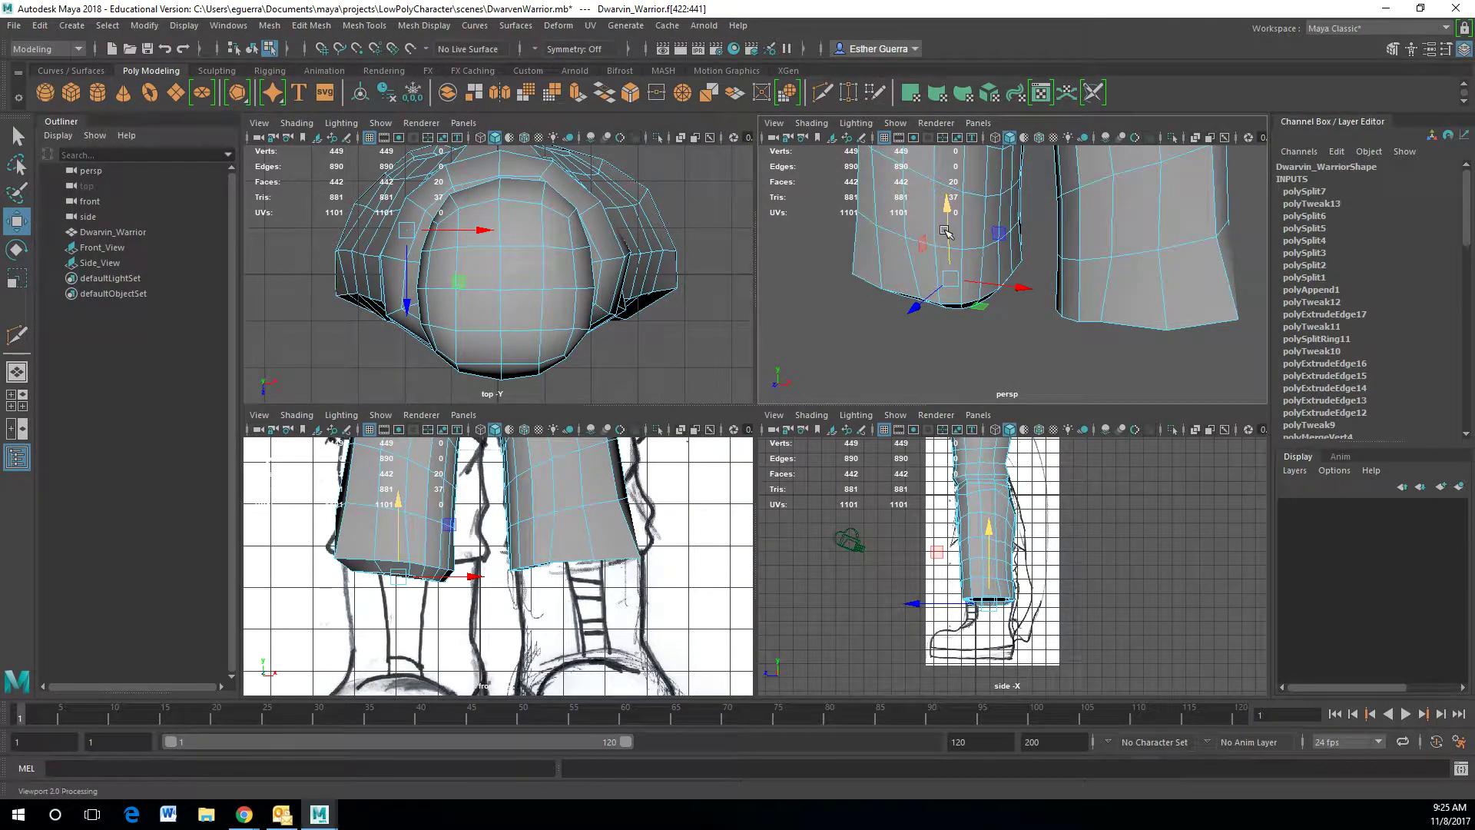
{"action": "left_click_drag", "start_coordinate": [950, 220], "coordinate": [948, 209]}
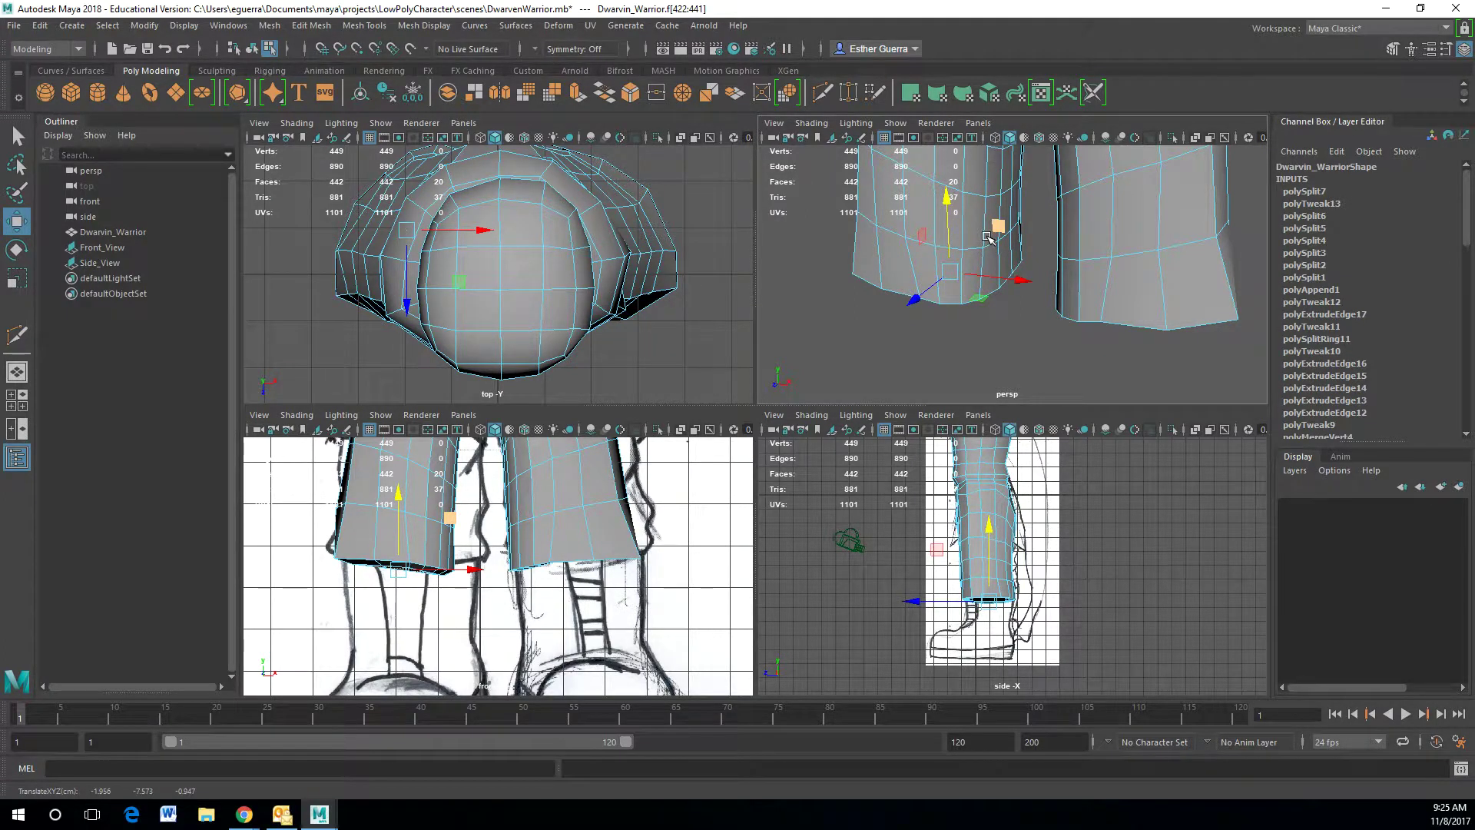
- Extrude the selected right leg cap faces down about 1.33 units, tilt them slightly and scale them to about 1.13 along X
{"action": "key", "text": "ctrl+e"}
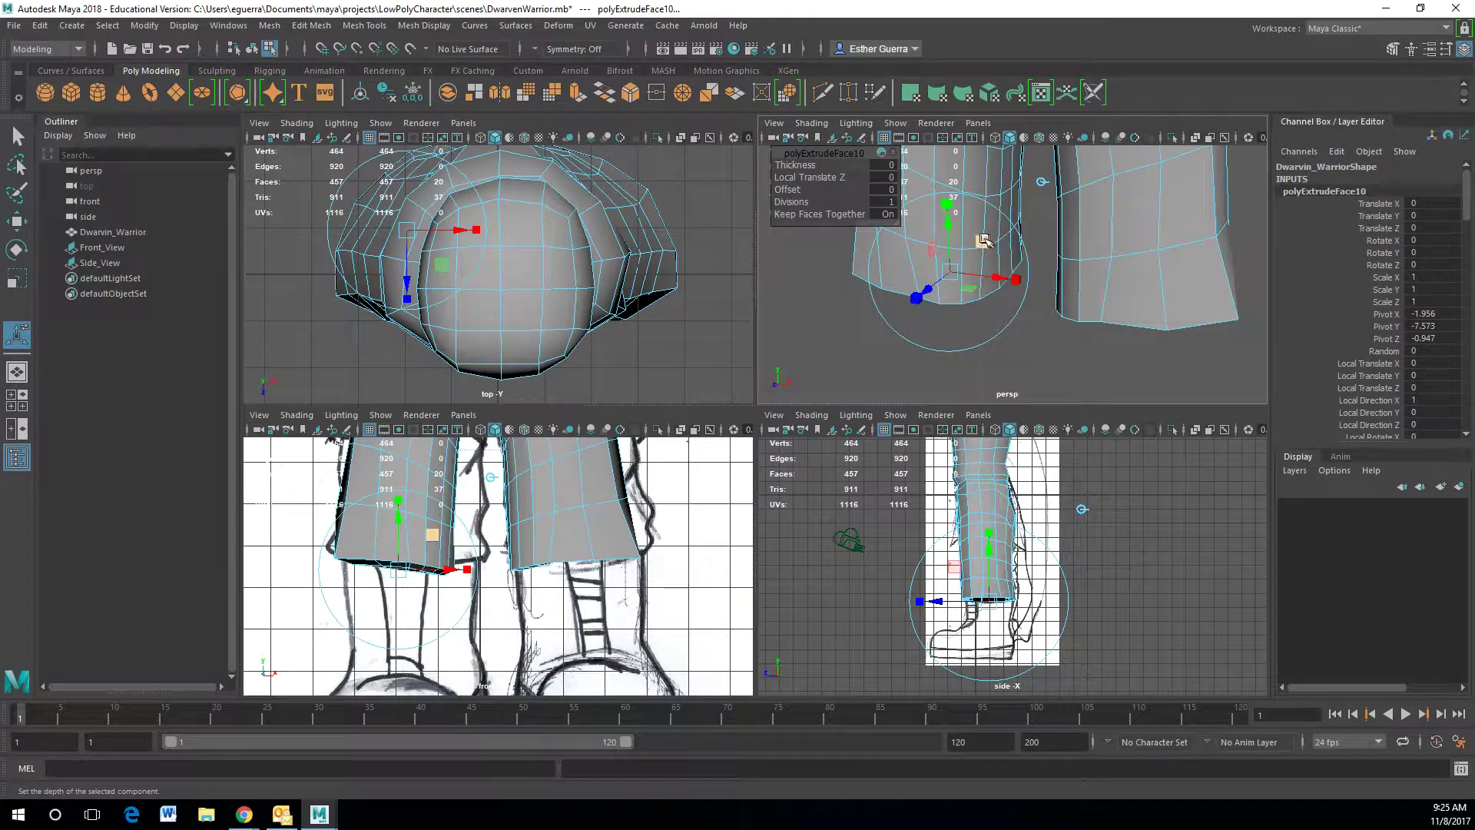
{"action": "left_click_drag", "start_coordinate": [952, 231], "coordinate": [1078, 295]}
{"action": "left_click_drag", "start_coordinate": [1007, 283], "coordinate": [966, 276], "text": "alt"}
{"action": "left_click", "coordinate": [987, 292]}
{"action": "left_click_drag", "start_coordinate": [1042, 322], "coordinate": [1014, 270]}
{"action": "left_click", "coordinate": [1033, 299]}
{"action": "left_click_drag", "start_coordinate": [1036, 300], "coordinate": [873, 335]}
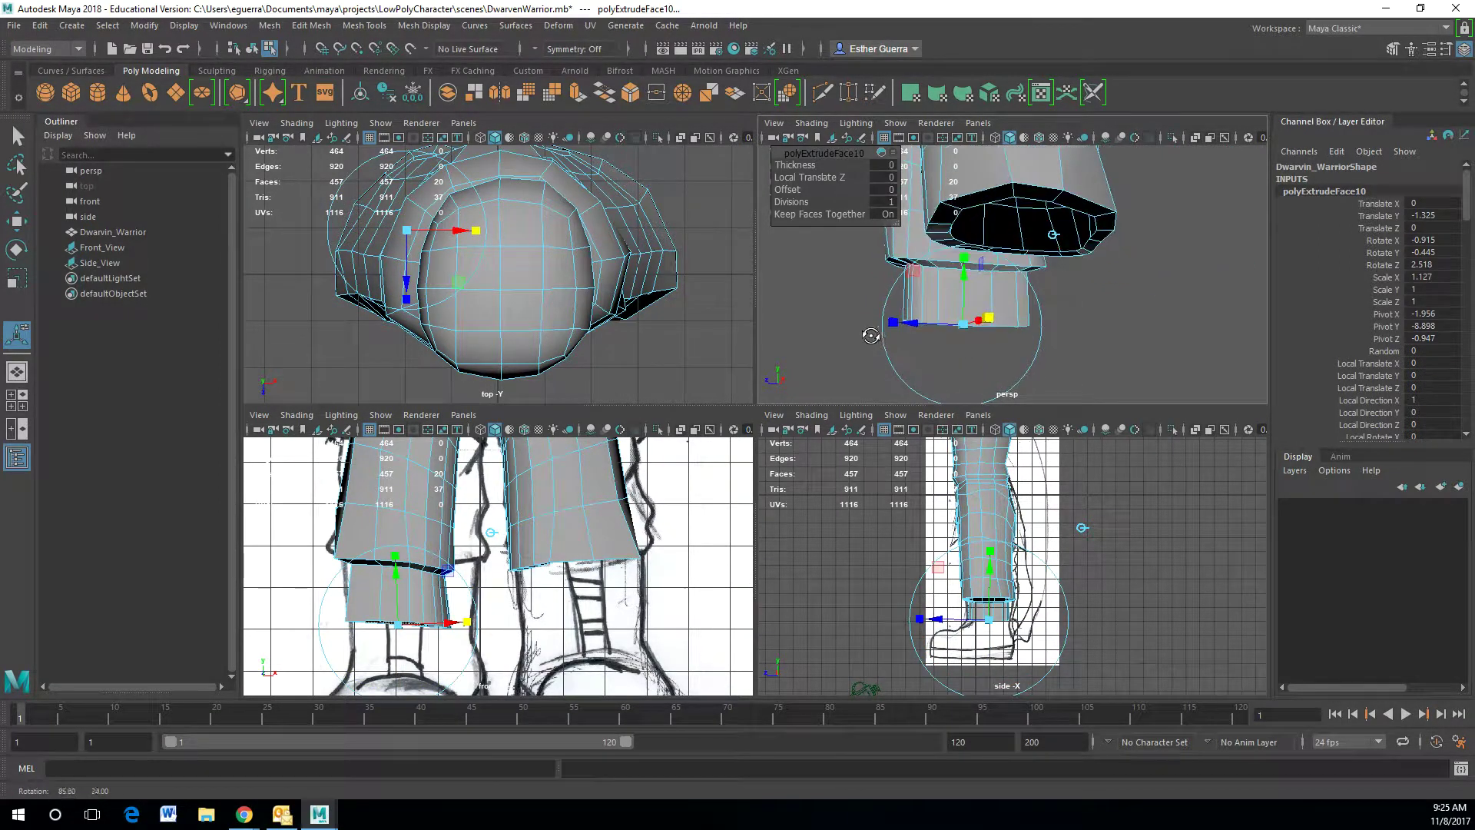
- Scale the extruded faces to about 1.035 along Z to fit the boot shaft in the side reference
{"action": "scroll", "coordinate": [999, 480], "scroll_direction": "up", "scroll_amount": 3}
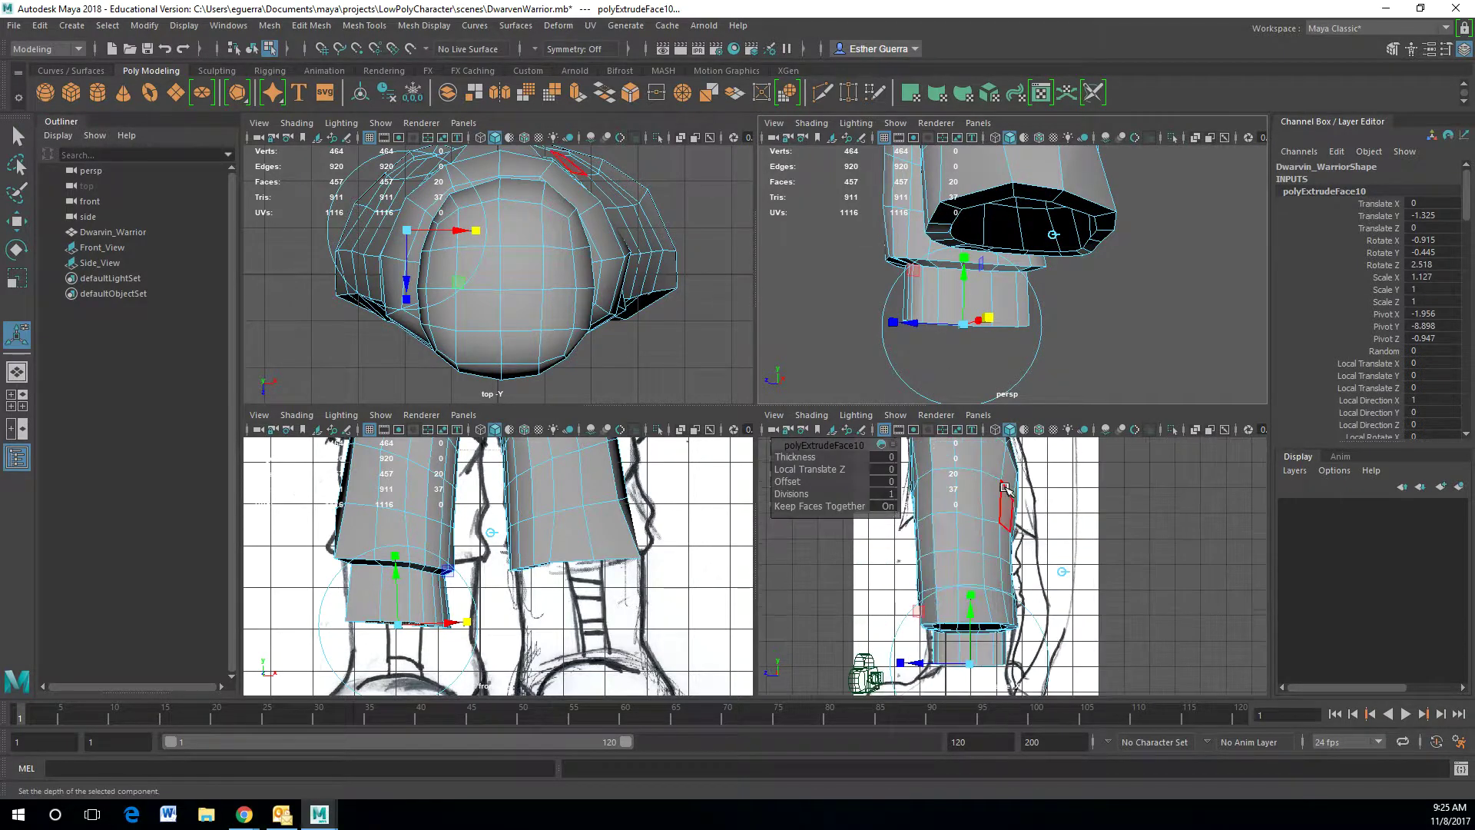
{"action": "middle_click_drag", "start_coordinate": [1003, 489], "coordinate": [1002, 360], "text": "alt"}
{"action": "left_click_drag", "start_coordinate": [904, 324], "coordinate": [892, 326]}
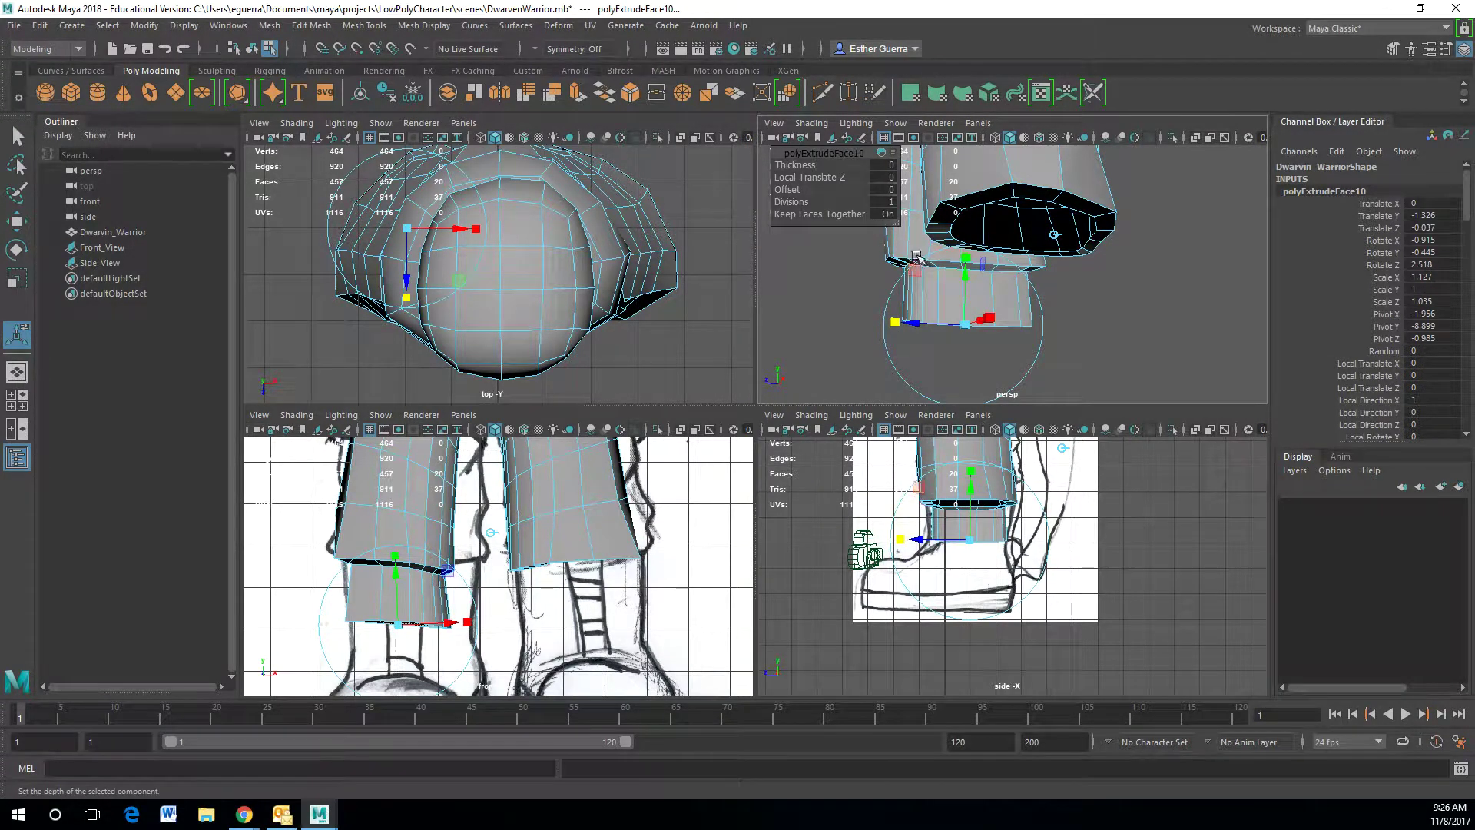
- Select the edge loop around the right trouser hem and scale it up slightly
{"action": "left_click_drag", "start_coordinate": [1055, 256], "coordinate": [984, 292], "text": "alt"}
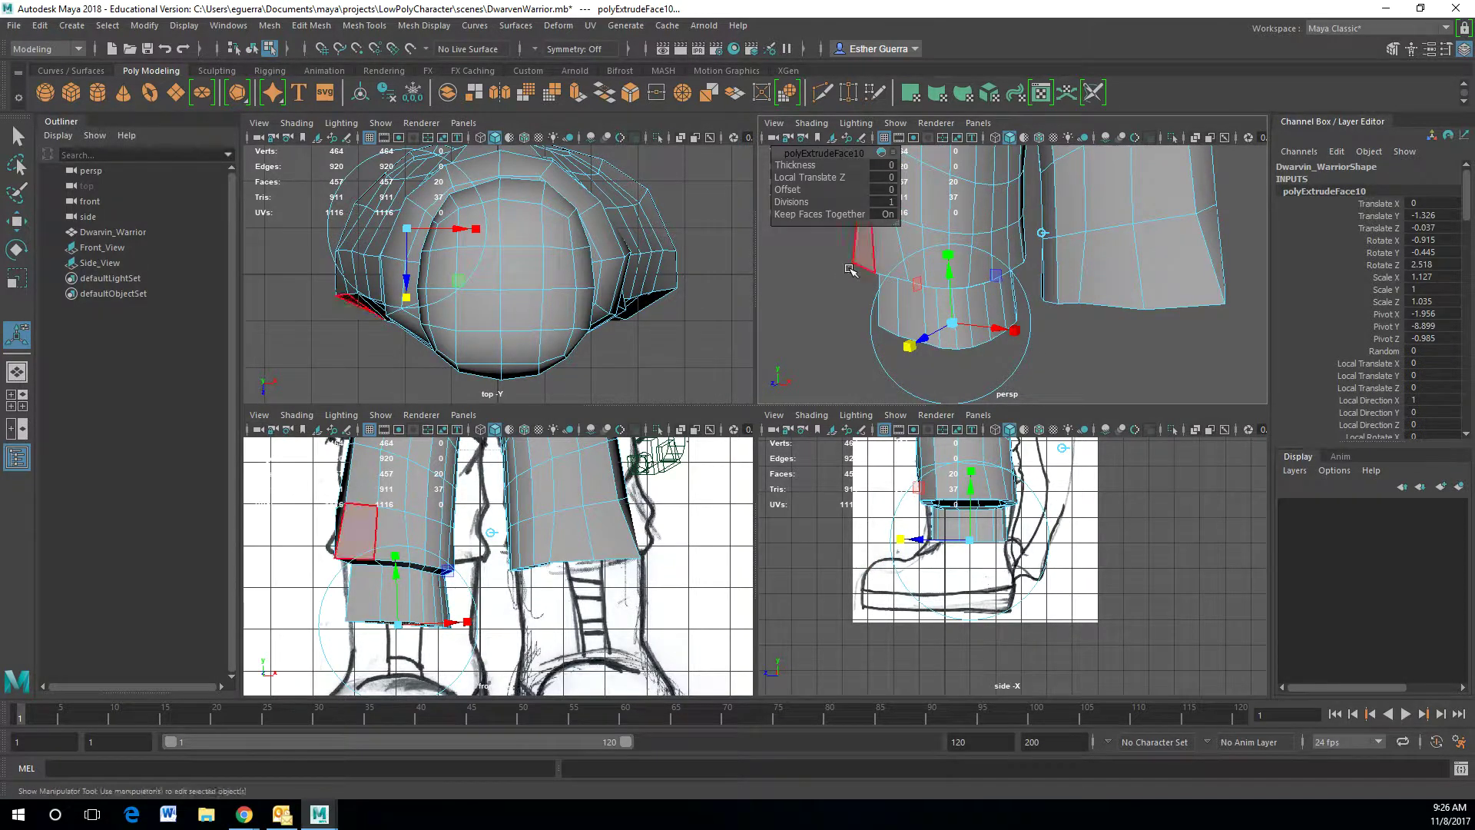
{"action": "left_click", "coordinate": [861, 263]}
{"action": "right_click_drag", "start_coordinate": [862, 262], "coordinate": [861, 306]}
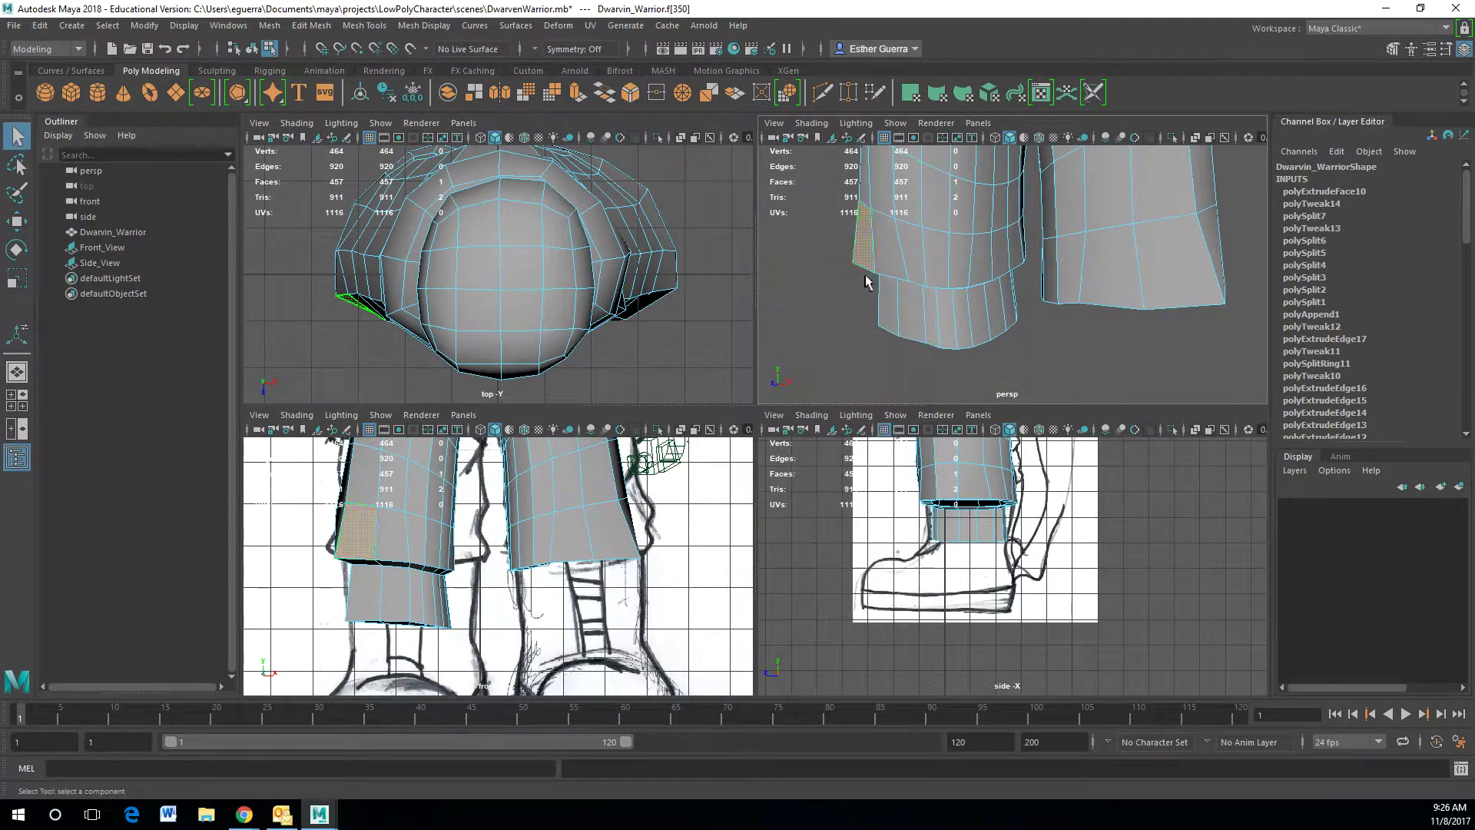
{"action": "right_click_drag", "start_coordinate": [867, 207], "coordinate": [868, 201]}
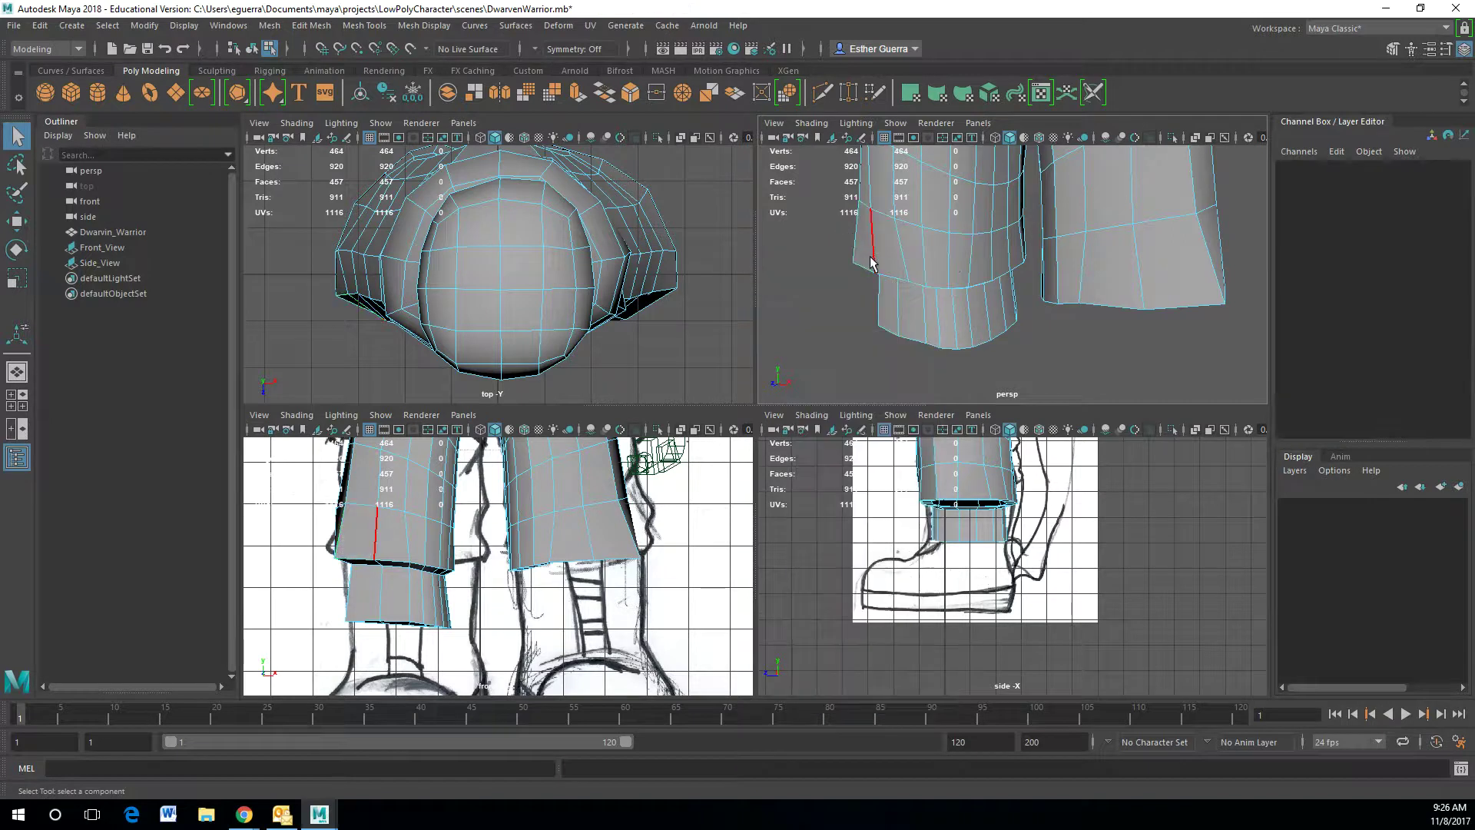
{"action": "left_click", "coordinate": [862, 267]}
{"action": "right_click_drag", "start_coordinate": [862, 267], "coordinate": [999, 321], "text": "shift"}
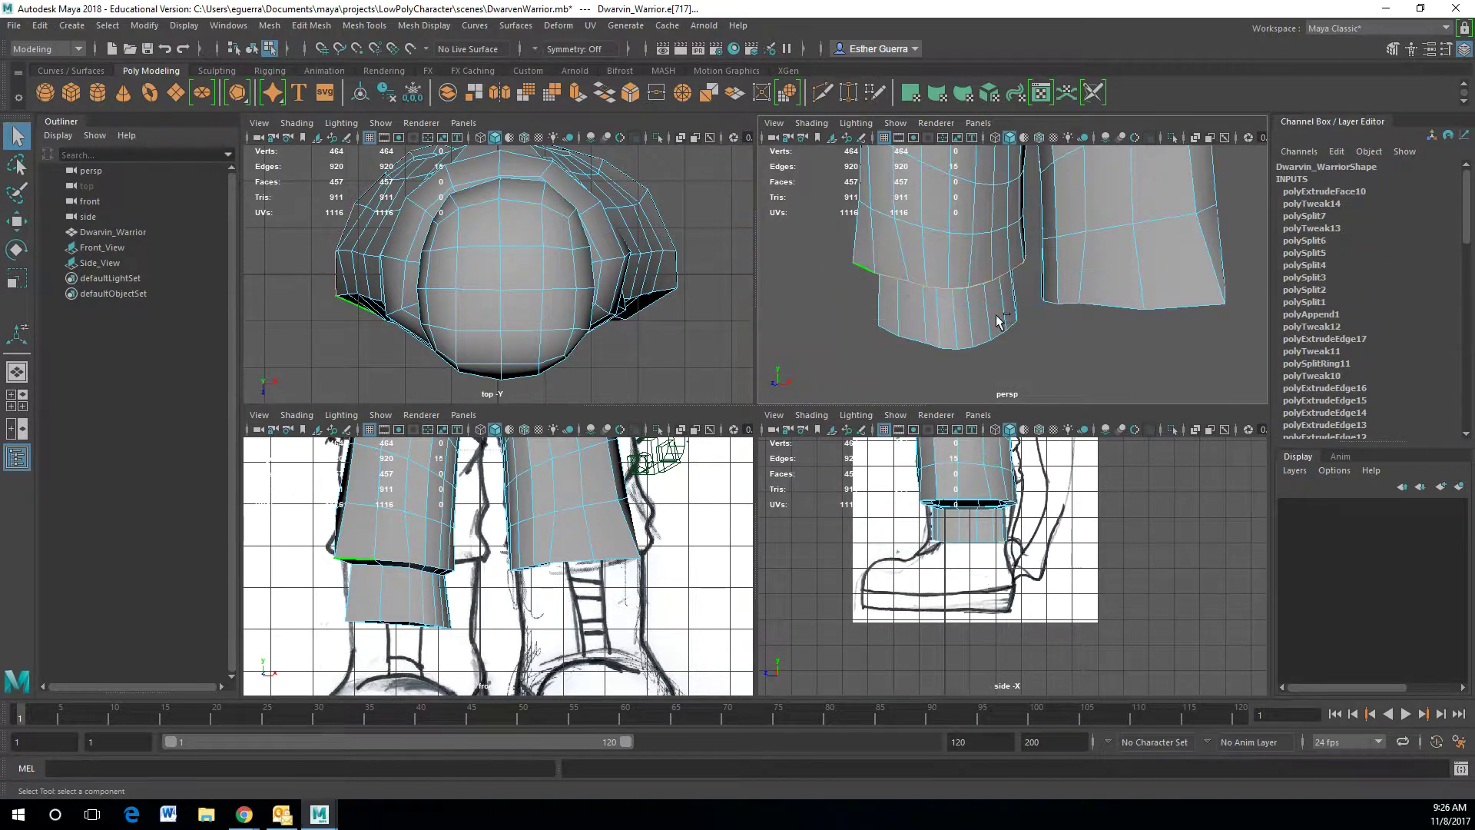
{"action": "key", "text": "r"}
{"action": "left_click_drag", "start_coordinate": [947, 264], "coordinate": [970, 211]}
{"action": "key", "text": "w"}
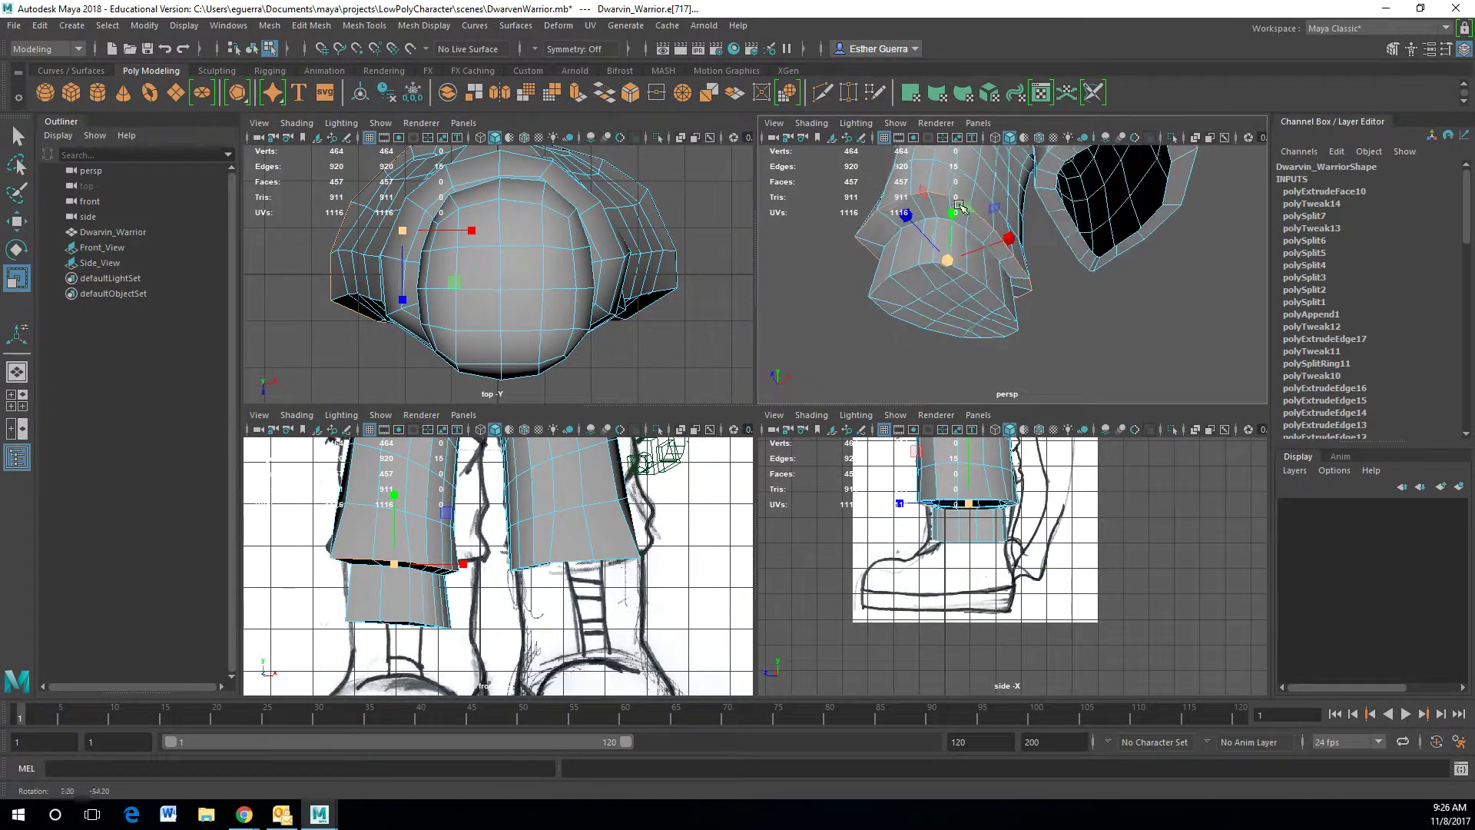
{"action": "key", "text": "r"}
- Try scaling the upper and lower edge loops of the right boot shaft, and undo the scaling
{"action": "left_click", "coordinate": [975, 234]}
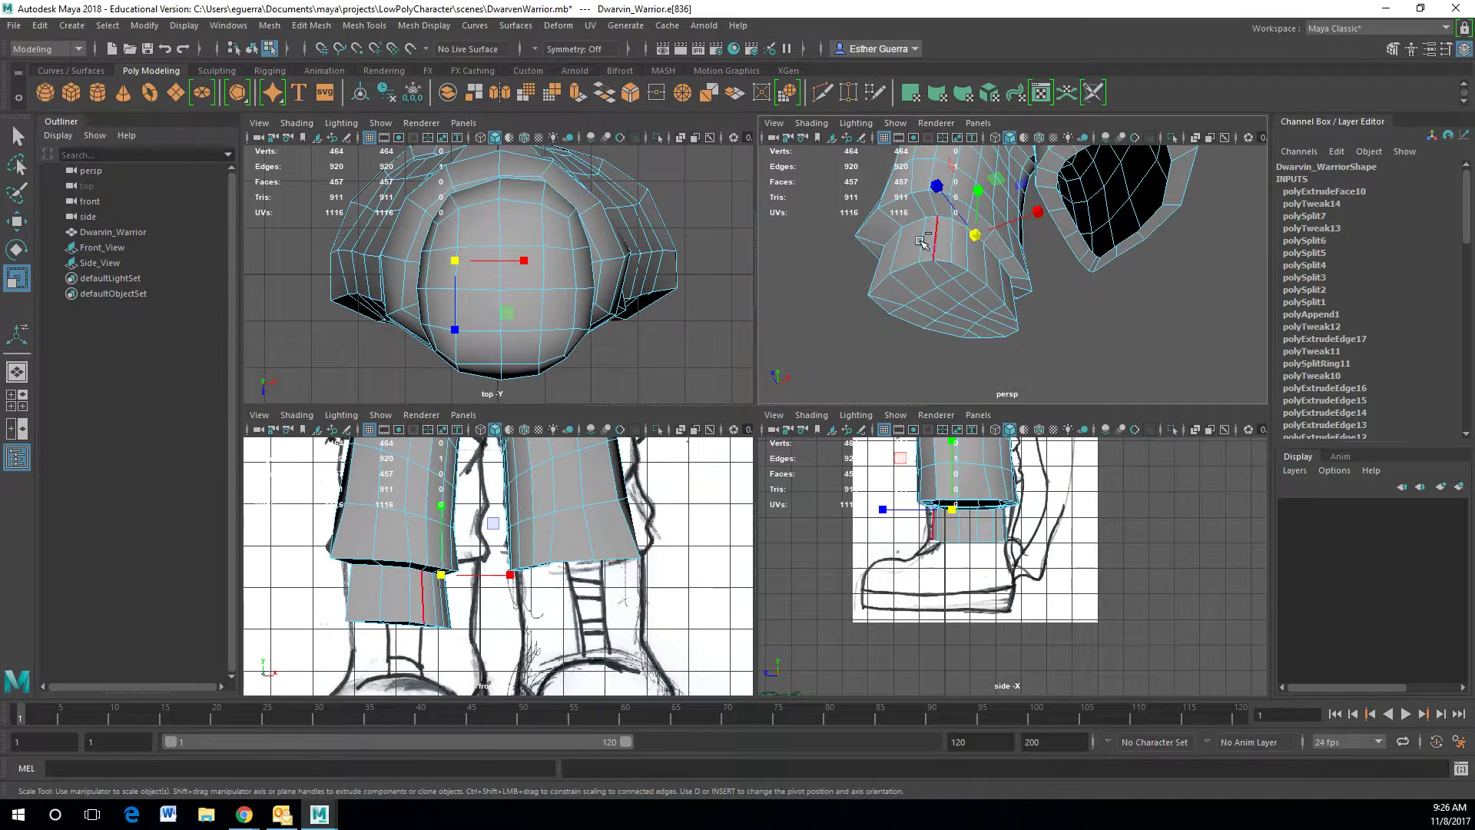
{"action": "right_click_drag", "start_coordinate": [919, 223], "coordinate": [1031, 261], "text": "ctrl"}
{"action": "right_click_drag", "start_coordinate": [918, 267], "coordinate": [1035, 304], "text": "shift"}
{"action": "left_click_drag", "start_coordinate": [958, 290], "coordinate": [819, 358]}
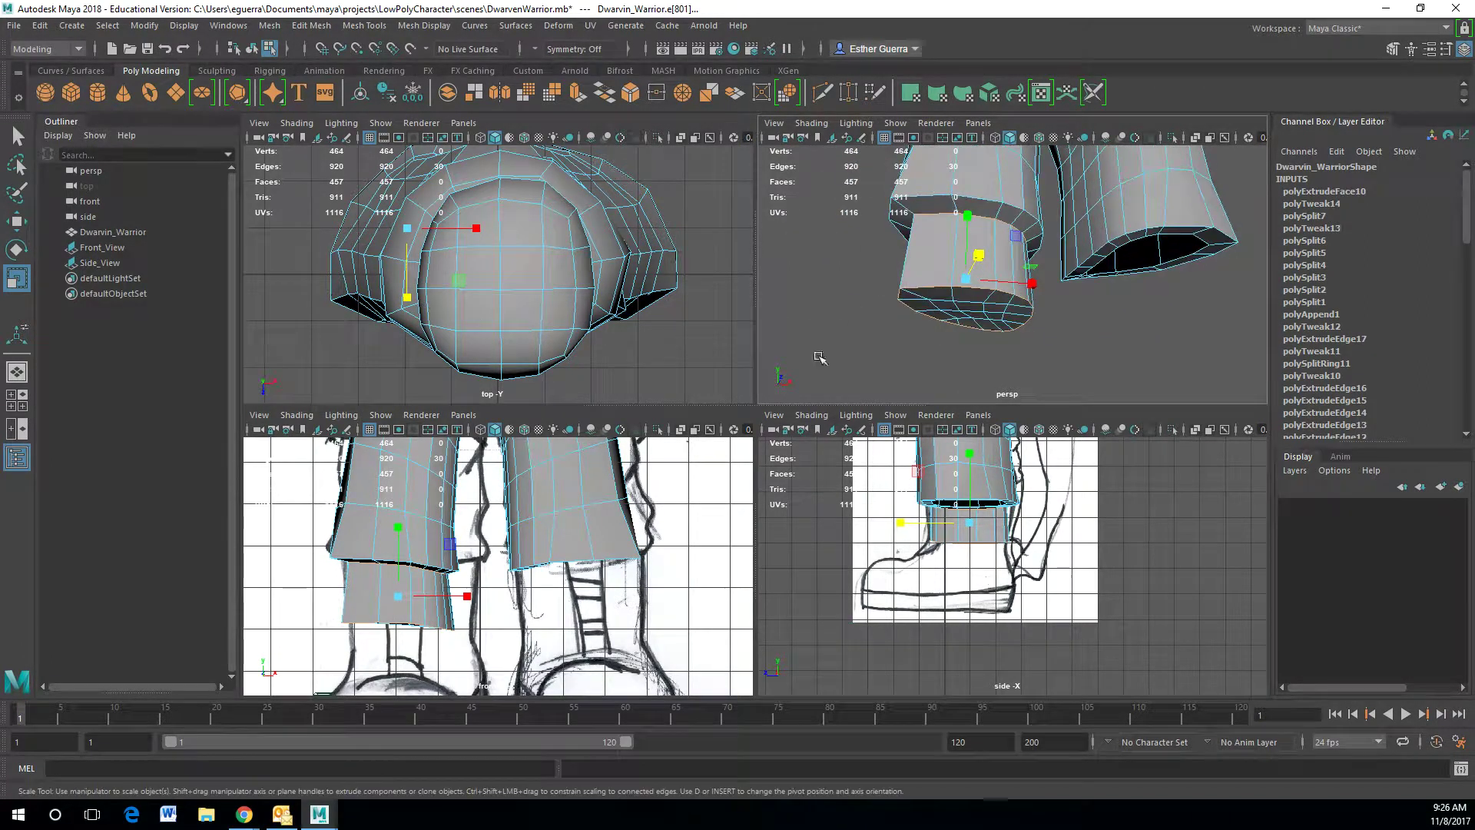
{"action": "left_click_drag", "start_coordinate": [1038, 285], "coordinate": [1176, 296]}
{"action": "left_click_drag", "start_coordinate": [1051, 229], "coordinate": [1003, 292]}
{"action": "key", "text": "ctrl+z"}
{"action": "key", "text": "ctrl+z"}
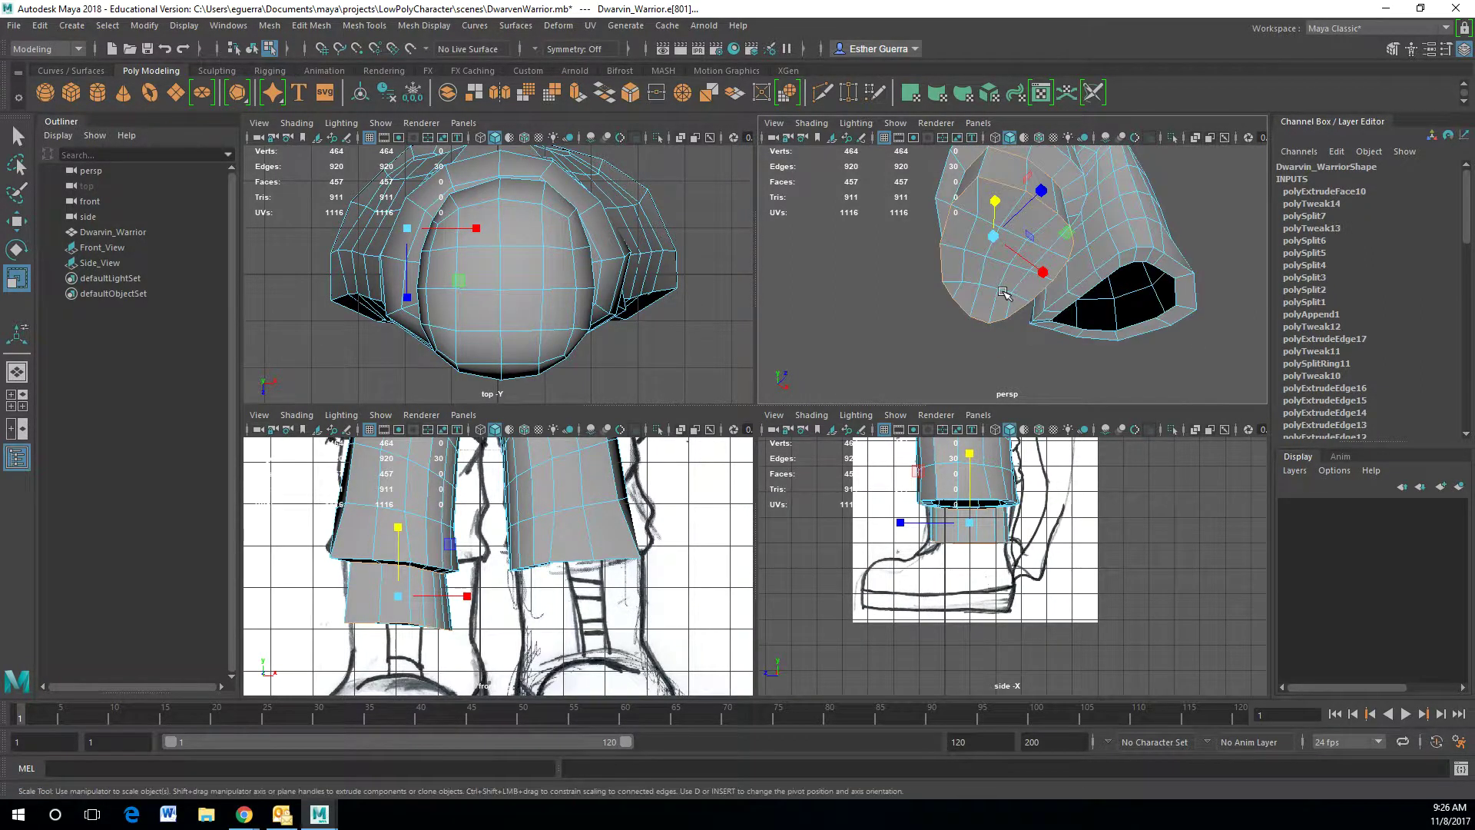
- Switch to face selection and paint-select only the bottom faces of the right boot shaft, removing the stray trouser face
{"action": "right_click_drag", "start_coordinate": [1014, 267], "coordinate": [1014, 307]}
{"action": "left_click", "coordinate": [361, 307]}
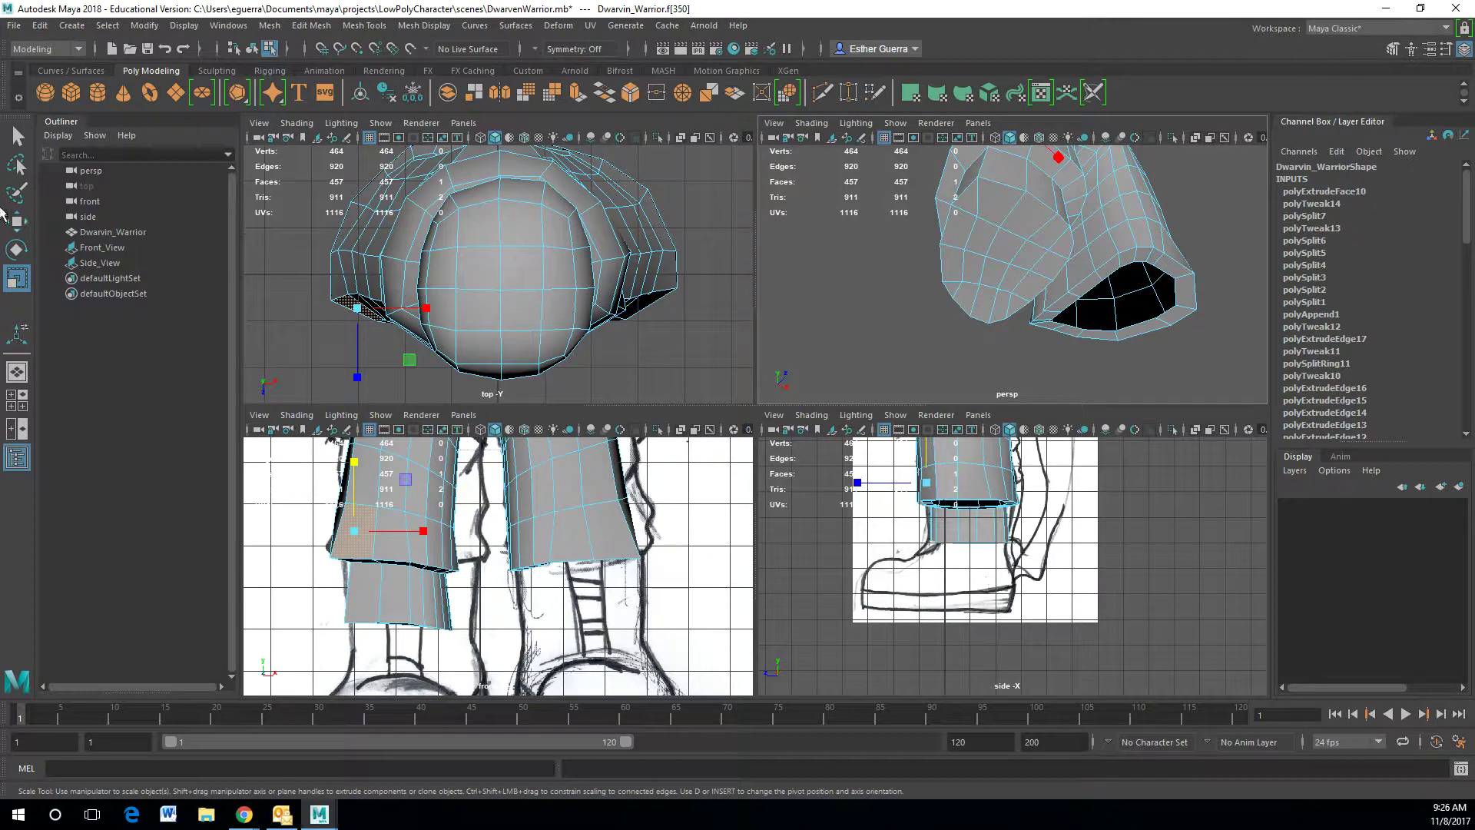
{"action": "left_click", "coordinate": [17, 192]}
{"action": "mouse_move", "coordinate": [988, 224]}
{"action": "left_mouse_down"}
{"action": "mouse_move", "coordinate": [1006, 283]}
{"action": "mouse_move", "coordinate": [955, 287]}
{"action": "mouse_move", "coordinate": [983, 316]}
{"action": "mouse_move", "coordinate": [972, 338]}
{"action": "left_mouse_up"}
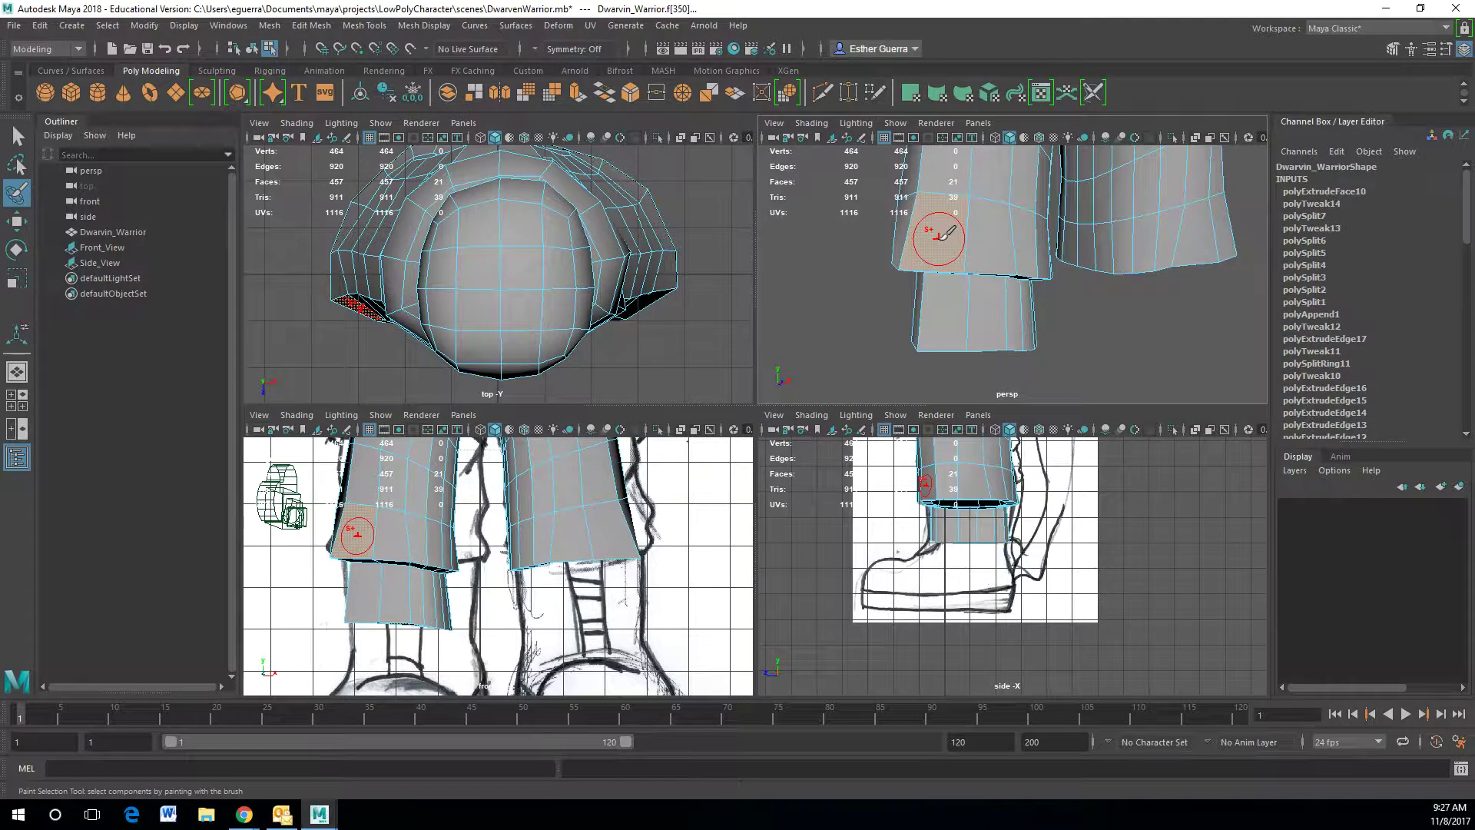
{"action": "left_click", "coordinate": [937, 234], "text": "ctrl"}
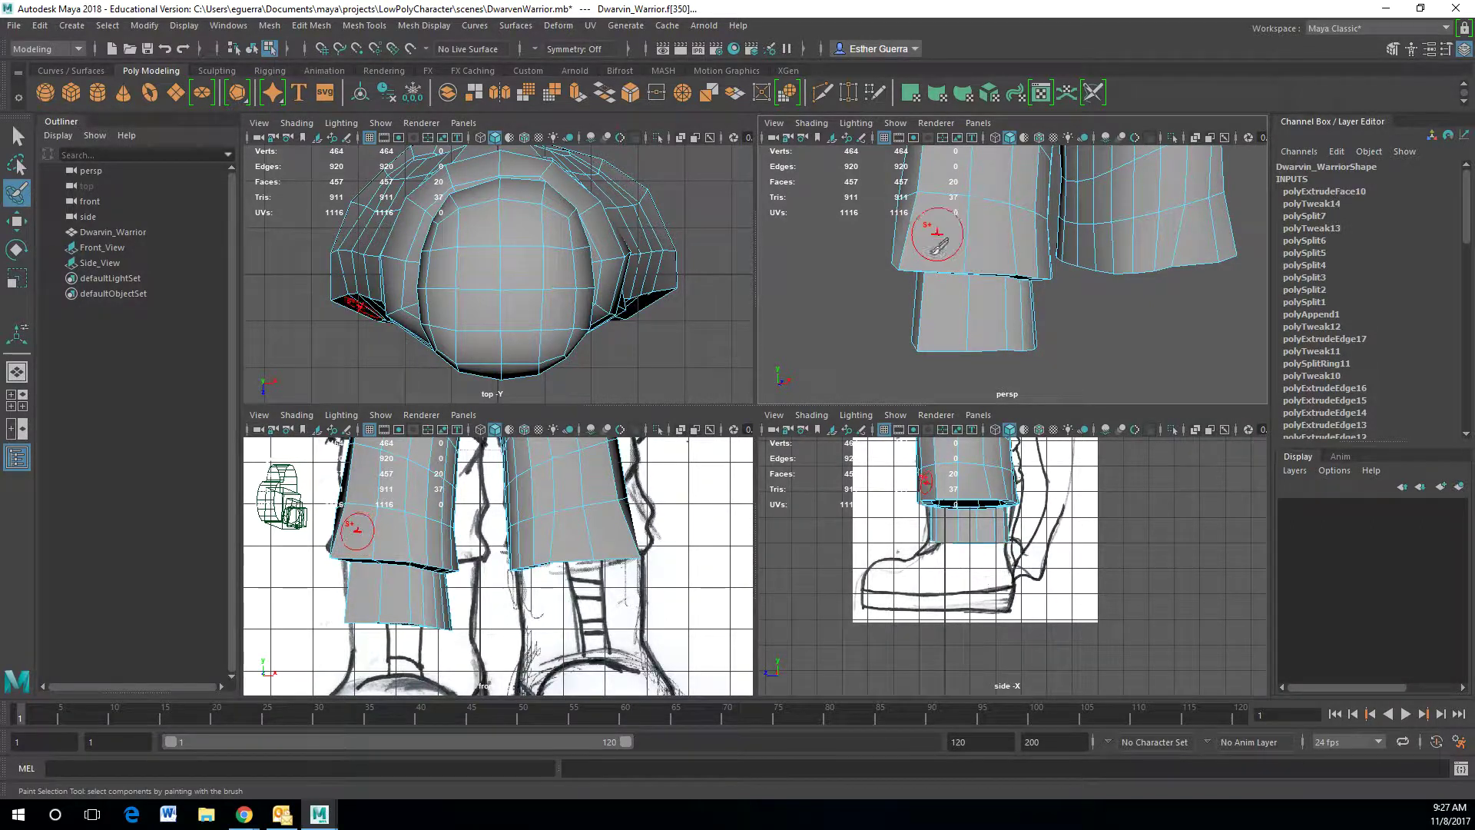
{"action": "mouse_move", "coordinate": [943, 260]}
{"action": "left_mouse_down", "text": "alt"}
{"action": "mouse_move", "coordinate": [963, 200]}
{"action": "mouse_move", "coordinate": [967, 254]}
{"action": "left_mouse_up", "text": "alt"}
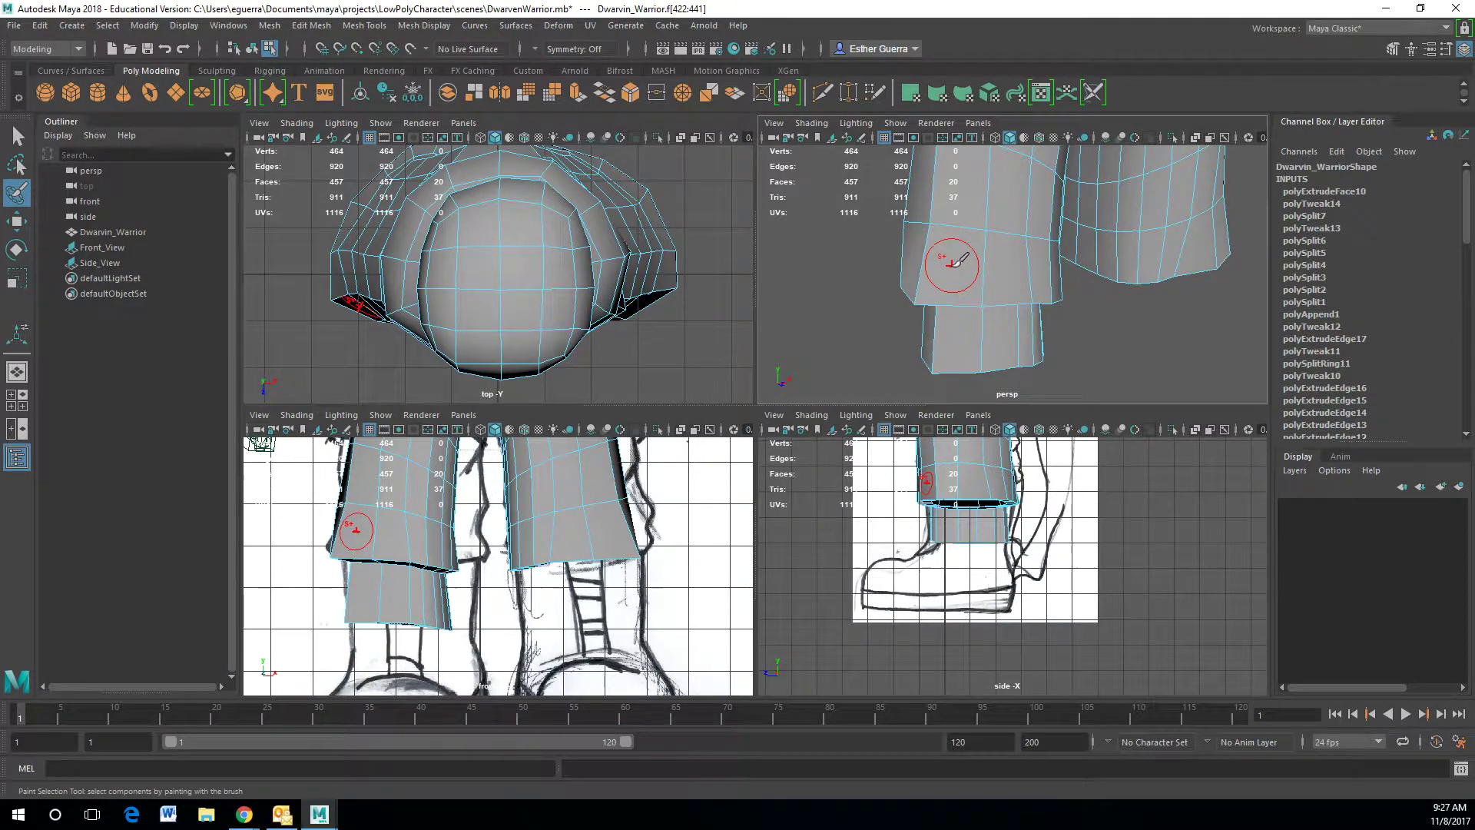
{"action": "left_click_drag", "start_coordinate": [1014, 298], "coordinate": [1003, 184], "text": "alt"}
{"action": "left_click_drag", "start_coordinate": [986, 272], "coordinate": [1226, 311], "text": "alt"}
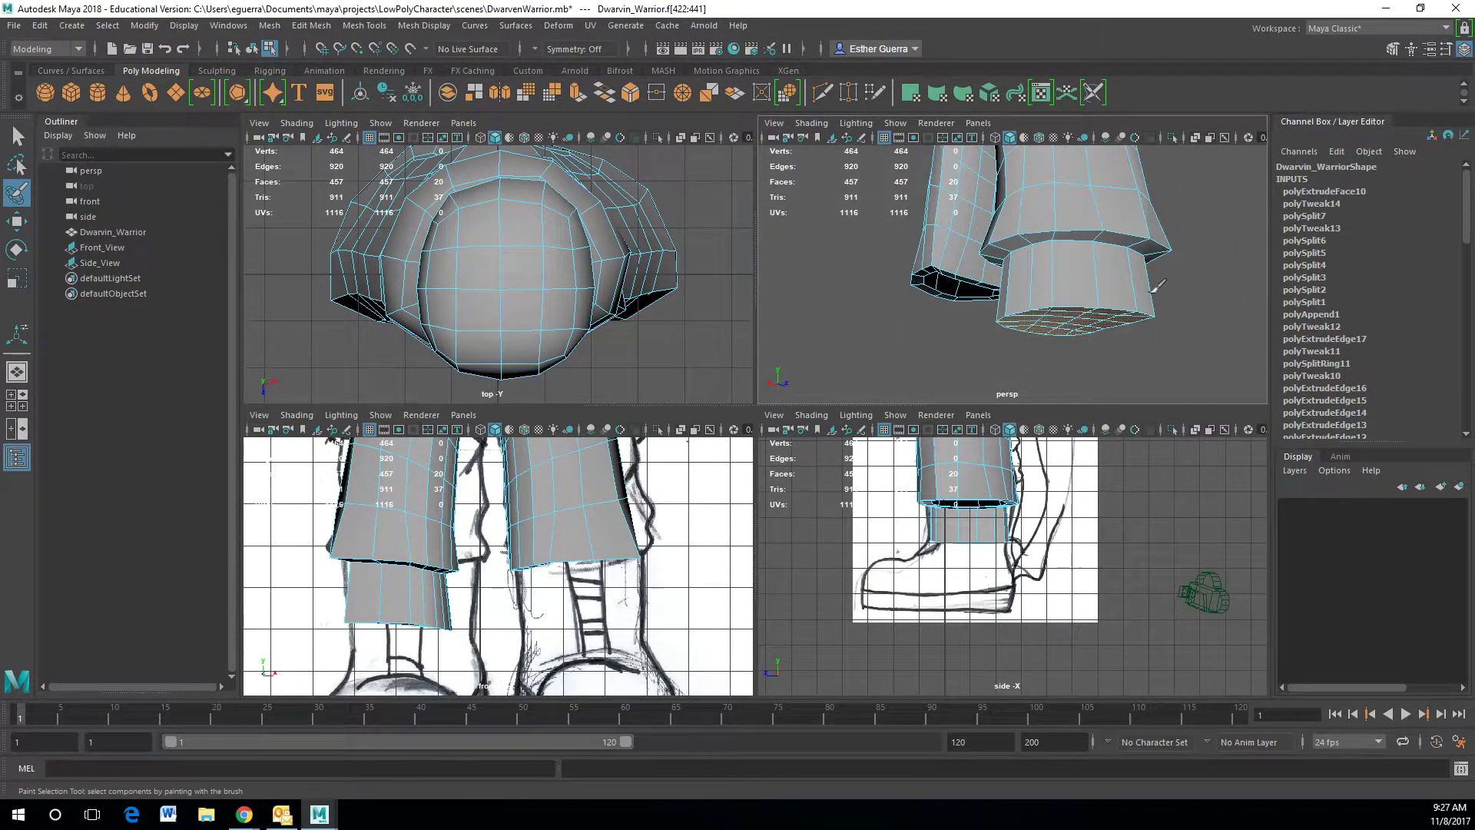
- Extrude the bottom faces down 0.92, narrow them to 0.88 along Z, and widen them slightly along X
{"action": "key", "text": "w"}
{"action": "left_click_drag", "start_coordinate": [1090, 278], "coordinate": [1026, 285], "text": "alt"}
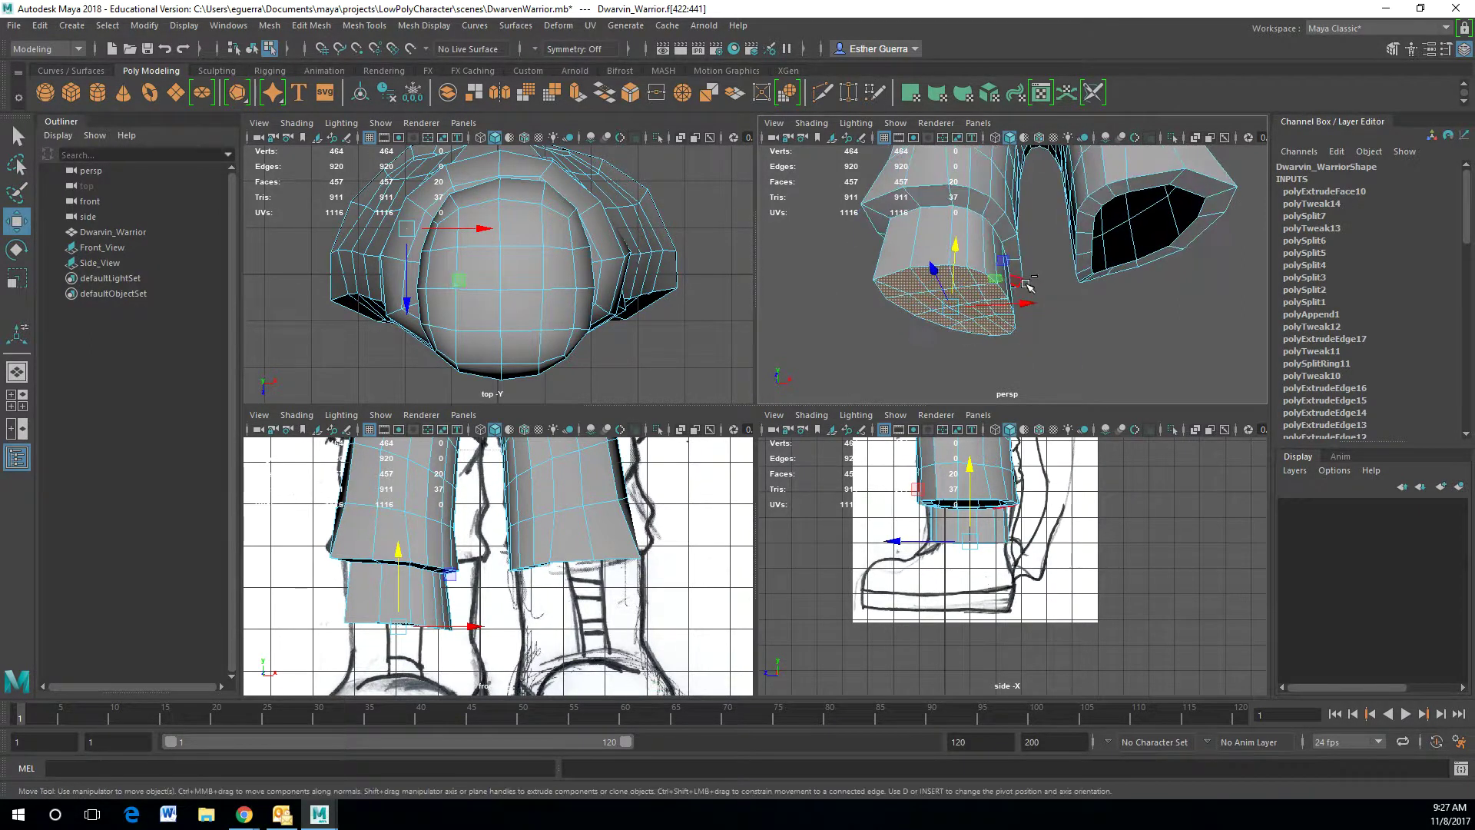
{"action": "key", "text": "ctrl+e"}
{"action": "left_click", "coordinate": [999, 216]}
{"action": "left_click_drag", "start_coordinate": [952, 265], "coordinate": [956, 317]}
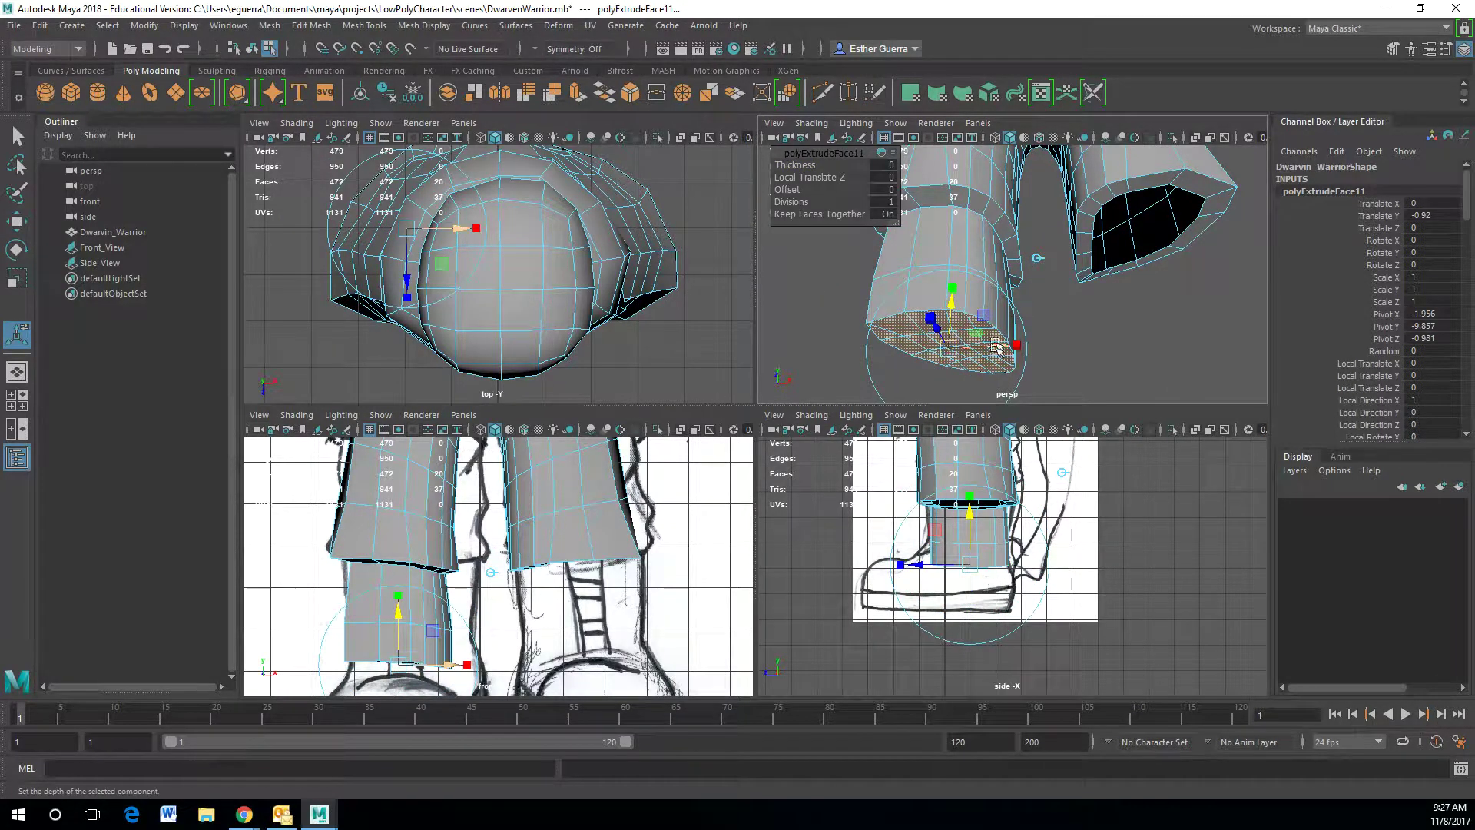
{"action": "left_click_drag", "start_coordinate": [926, 566], "coordinate": [890, 566]}
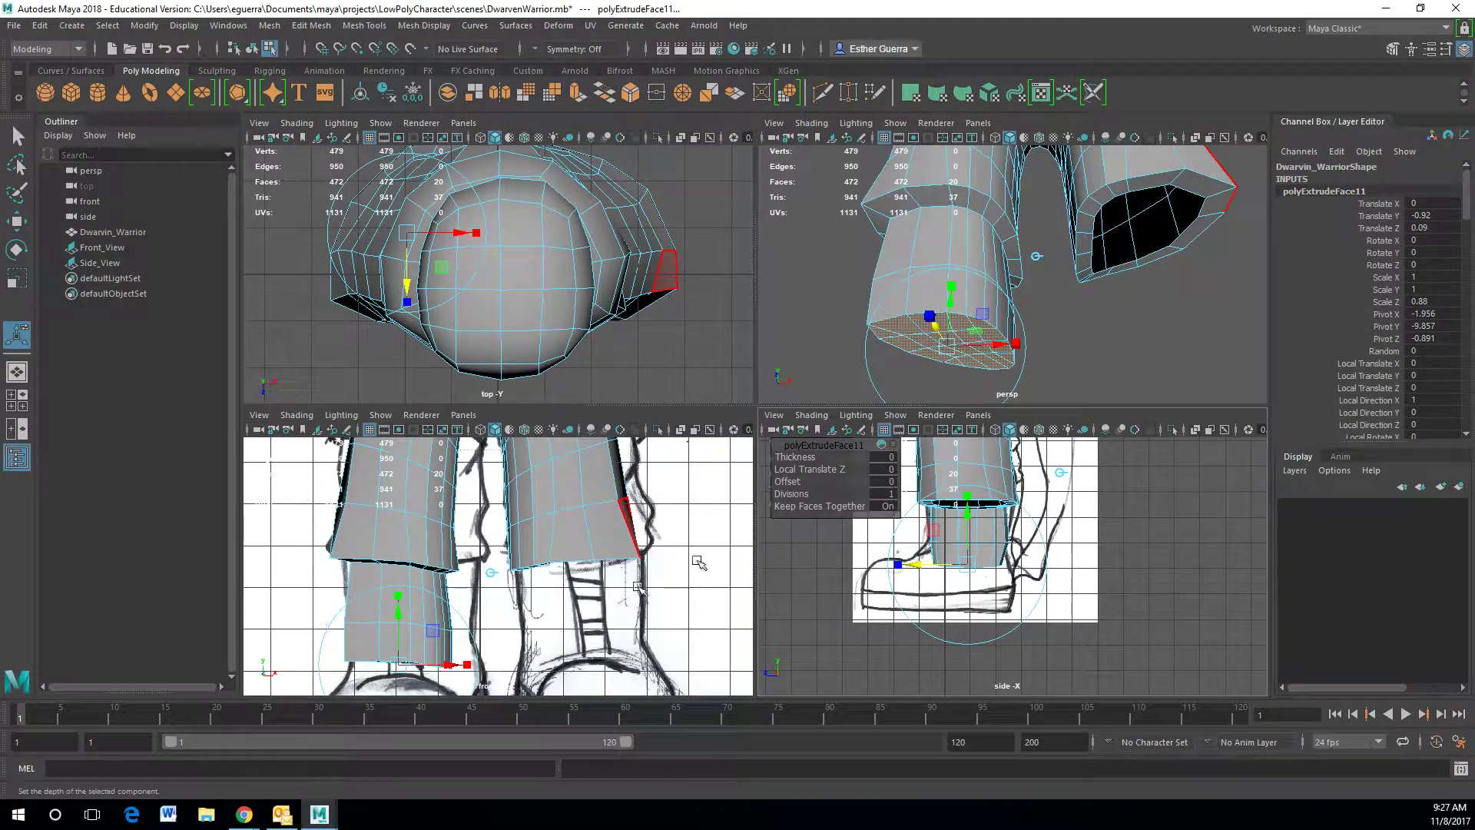
{"action": "middle_click_drag", "start_coordinate": [535, 616], "coordinate": [537, 516], "text": "alt"}
{"action": "left_click_drag", "start_coordinate": [467, 567], "coordinate": [474, 569]}
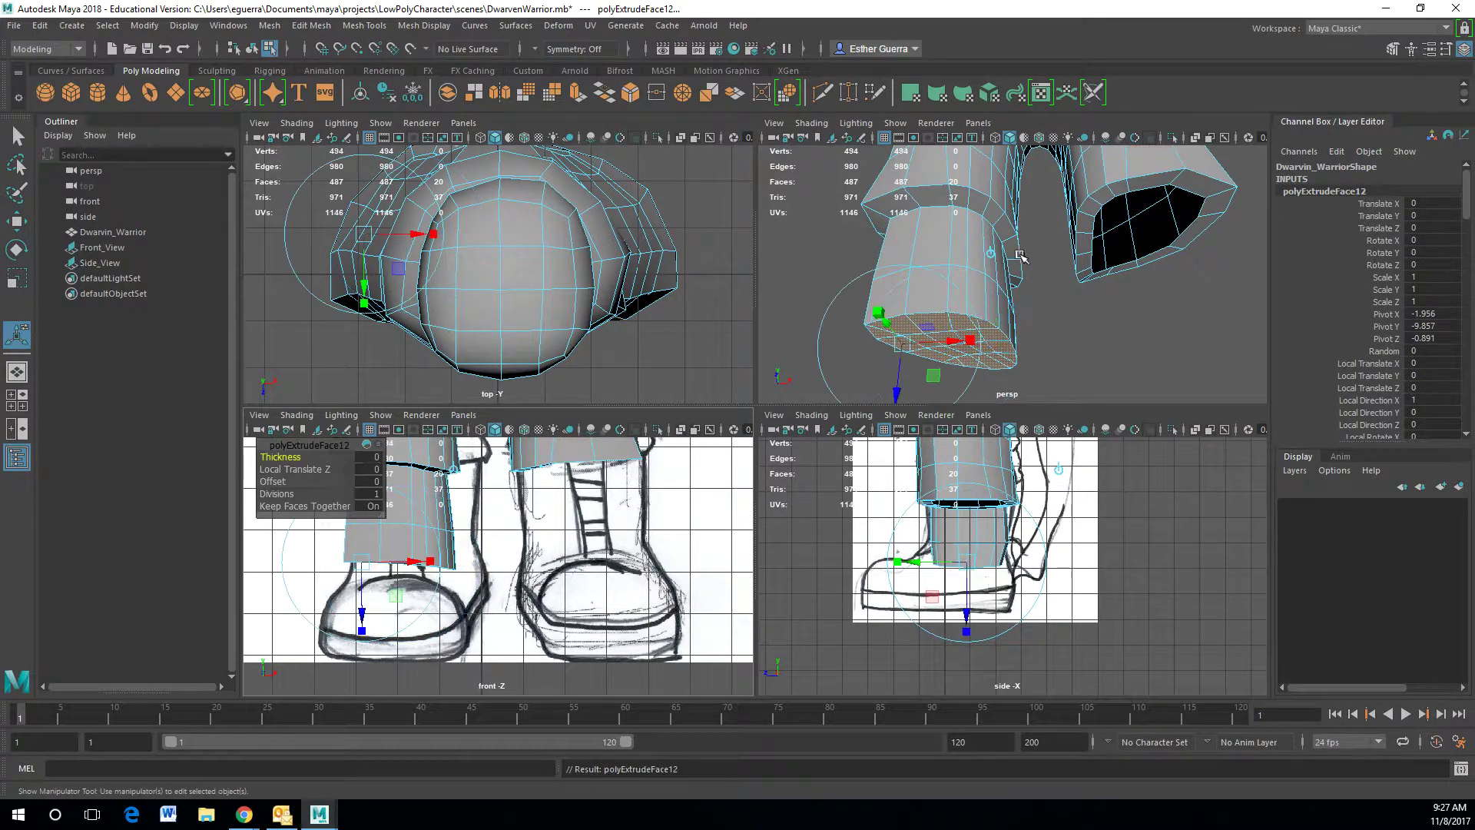
- Extrude the bottom faces down into the boot, scale them to about 1.2 along Z, and extrude down again by about 0.78
{"action": "key", "text": "ctrl+e"}
{"action": "left_click_drag", "start_coordinate": [956, 296], "coordinate": [898, 394]}
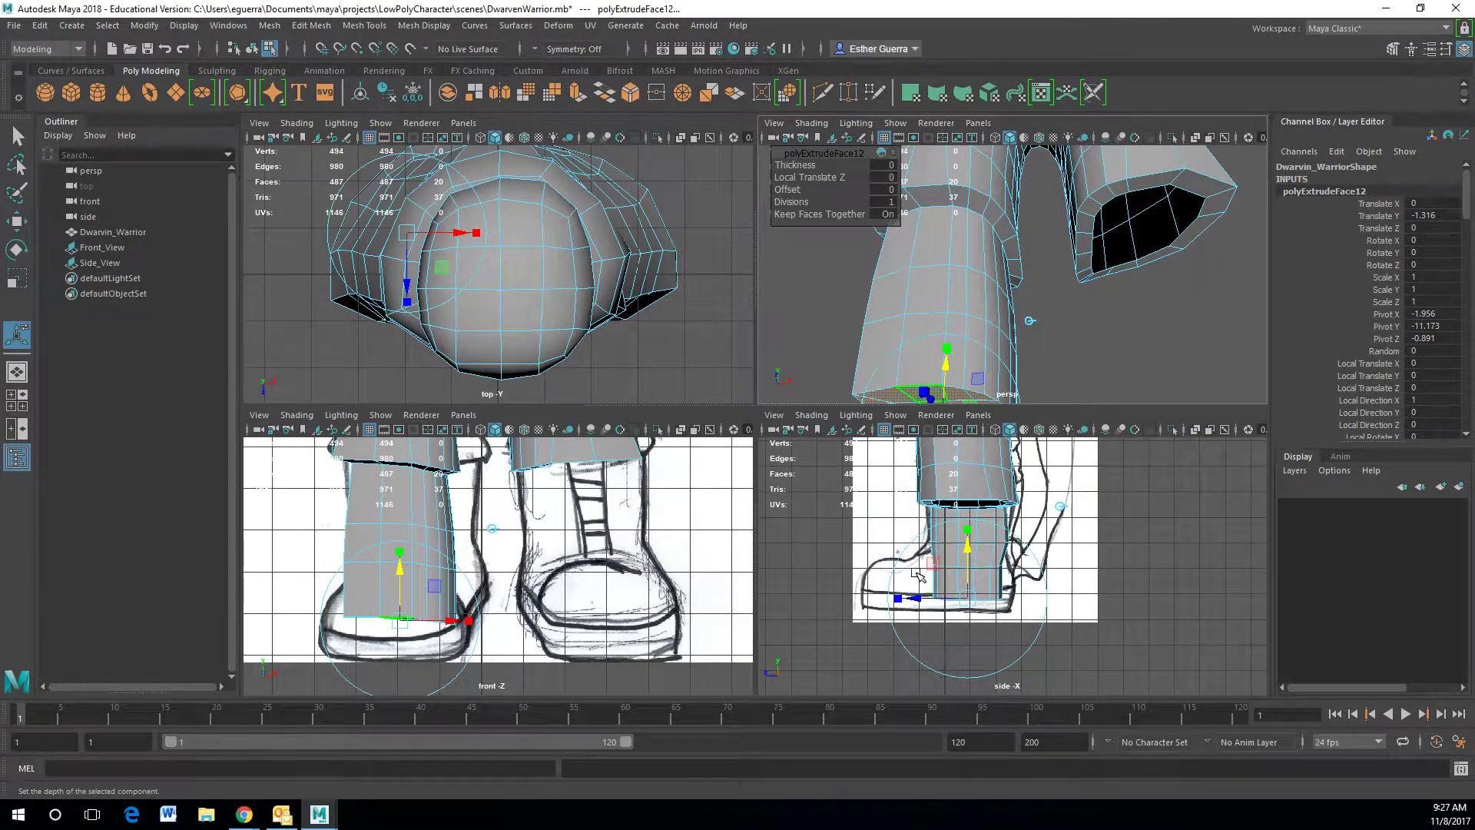
{"action": "left_click_drag", "start_coordinate": [897, 601], "coordinate": [885, 601]}
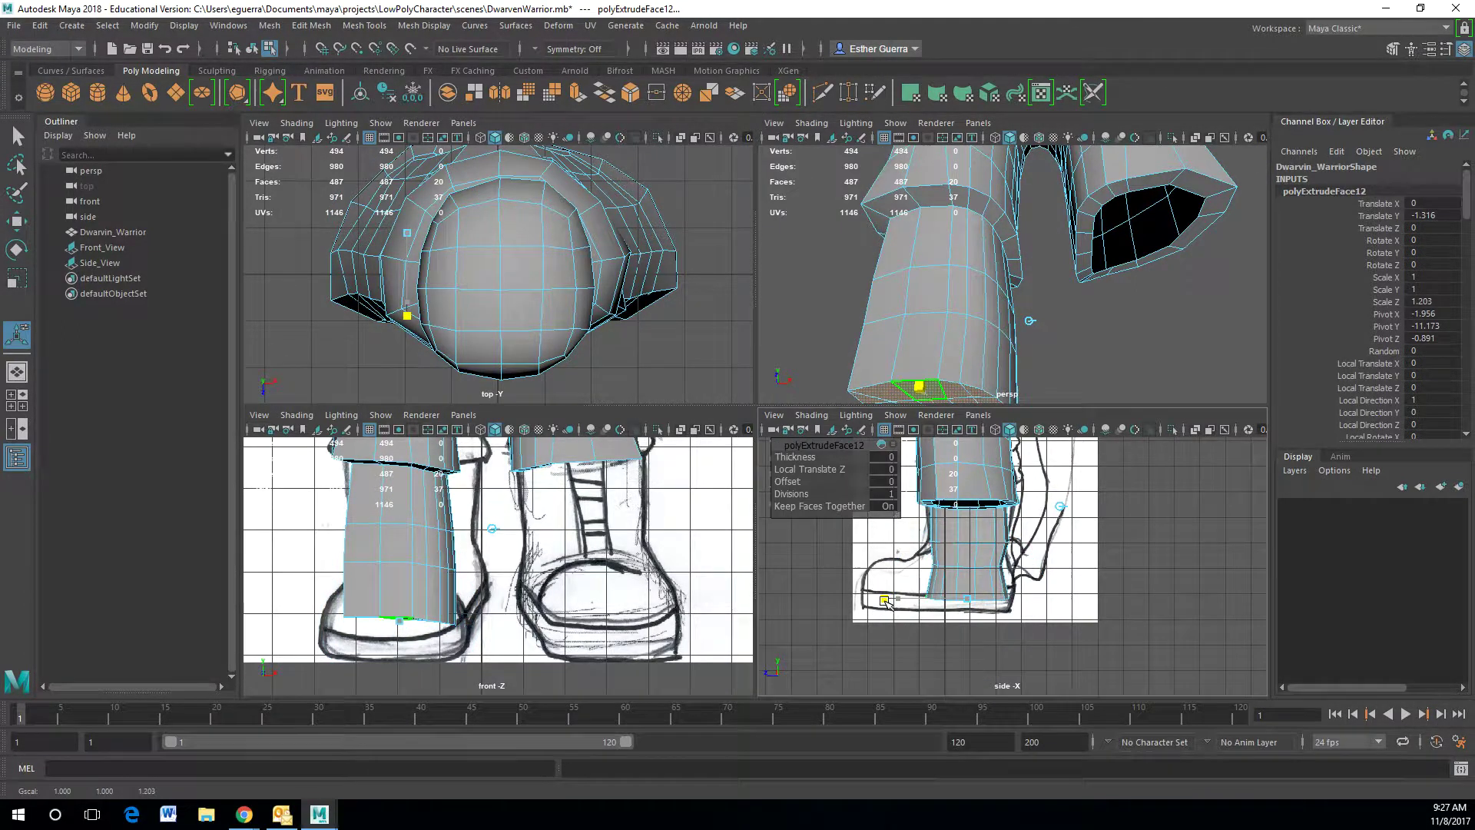
{"action": "left_click_drag", "start_coordinate": [970, 555], "coordinate": [969, 564]}
{"action": "key", "text": "ctrl+e"}
{"action": "left_click", "coordinate": [1060, 500]}
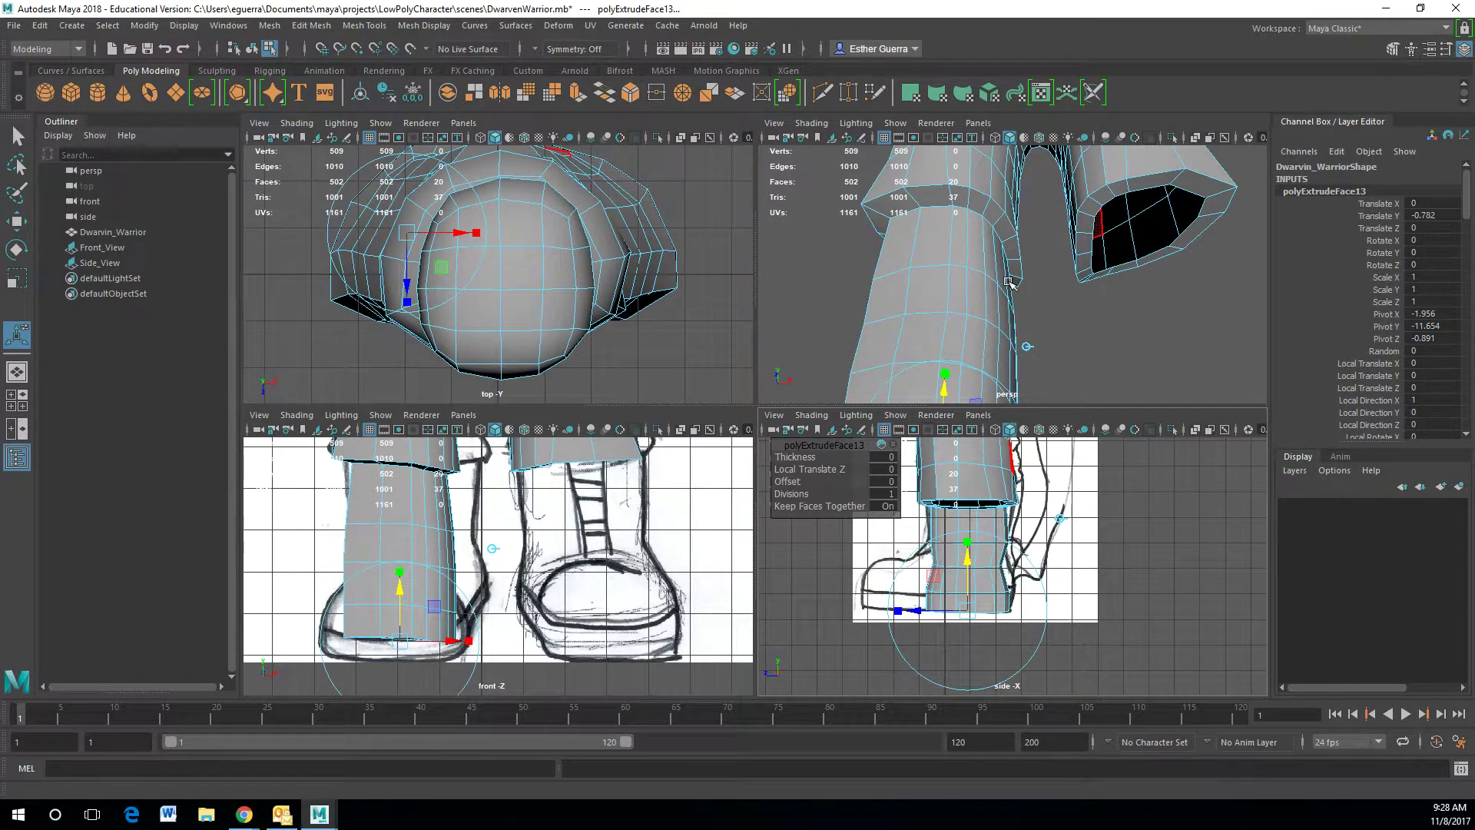
- Select the right boot shaft's first edge loop below its top, narrow it slightly along Z and nudge it along Z
{"action": "right_click_drag", "start_coordinate": [967, 292], "coordinate": [965, 251]}
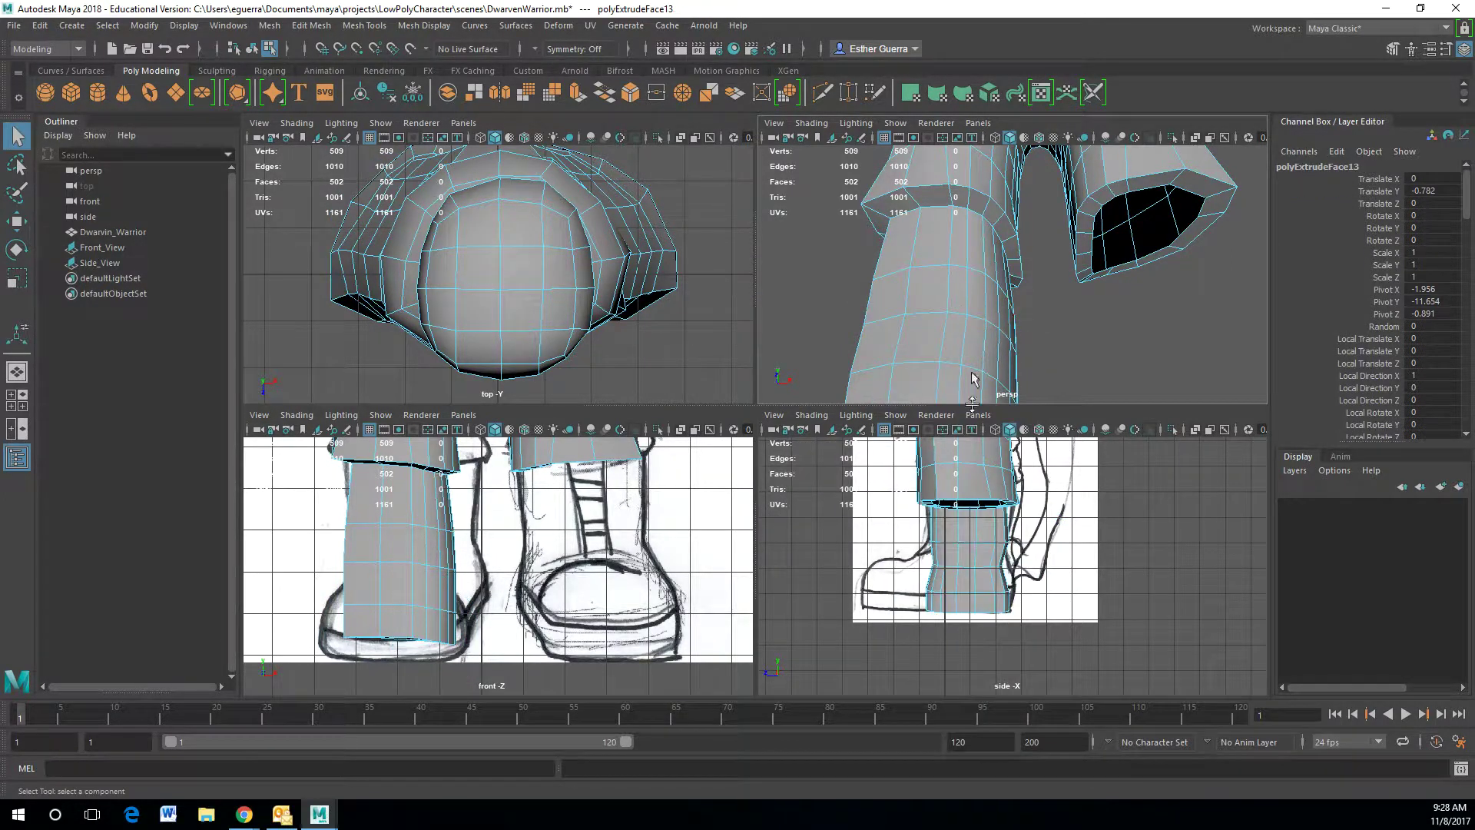
{"action": "left_click", "coordinate": [990, 549]}
{"action": "right_click_drag", "start_coordinate": [989, 546], "coordinate": [1090, 586], "text": "ctrl"}
{"action": "key", "text": "r"}
{"action": "left_click_drag", "start_coordinate": [886, 541], "coordinate": [897, 541]}
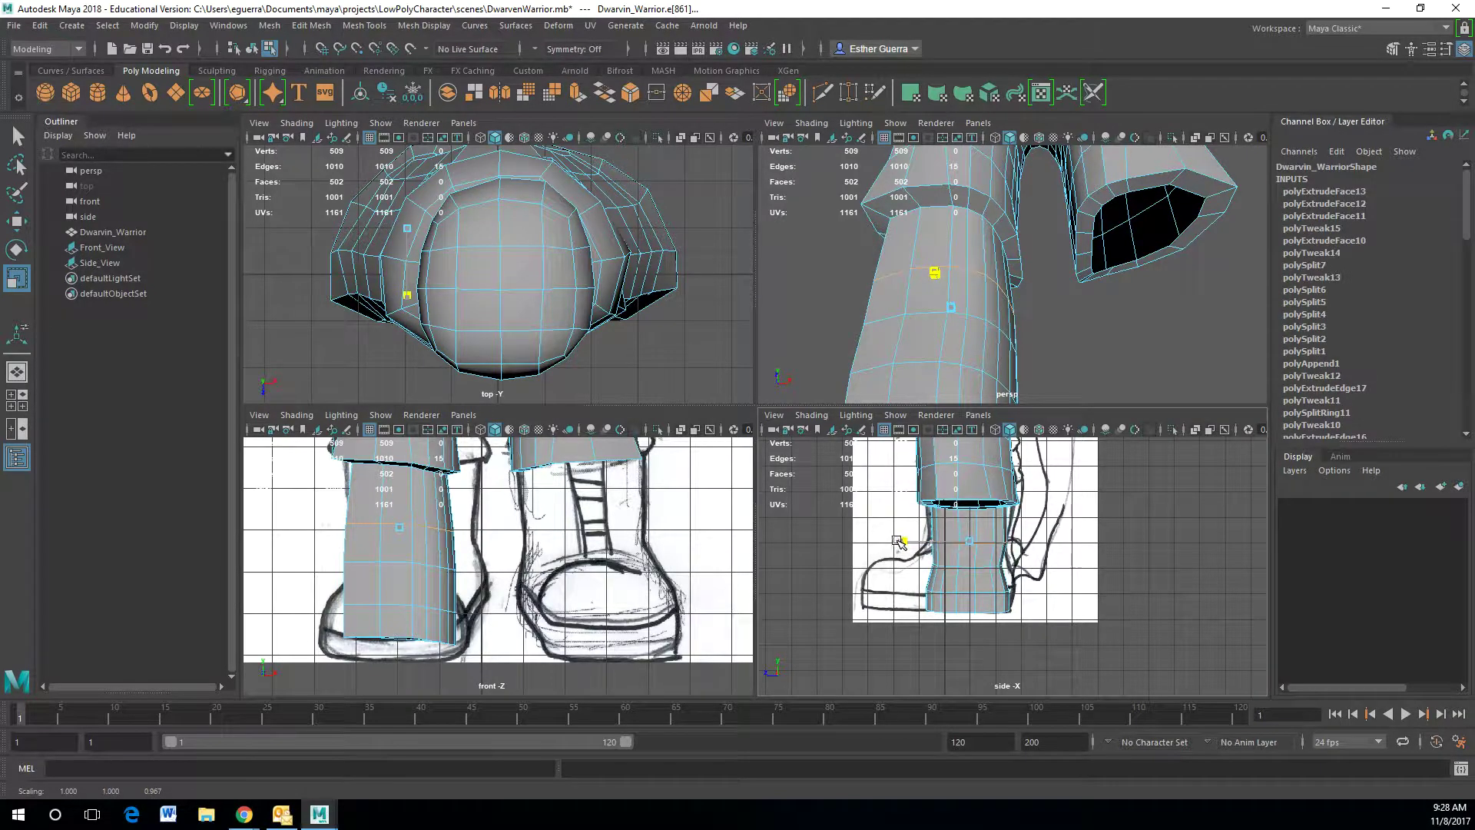
{"action": "key", "text": "w"}
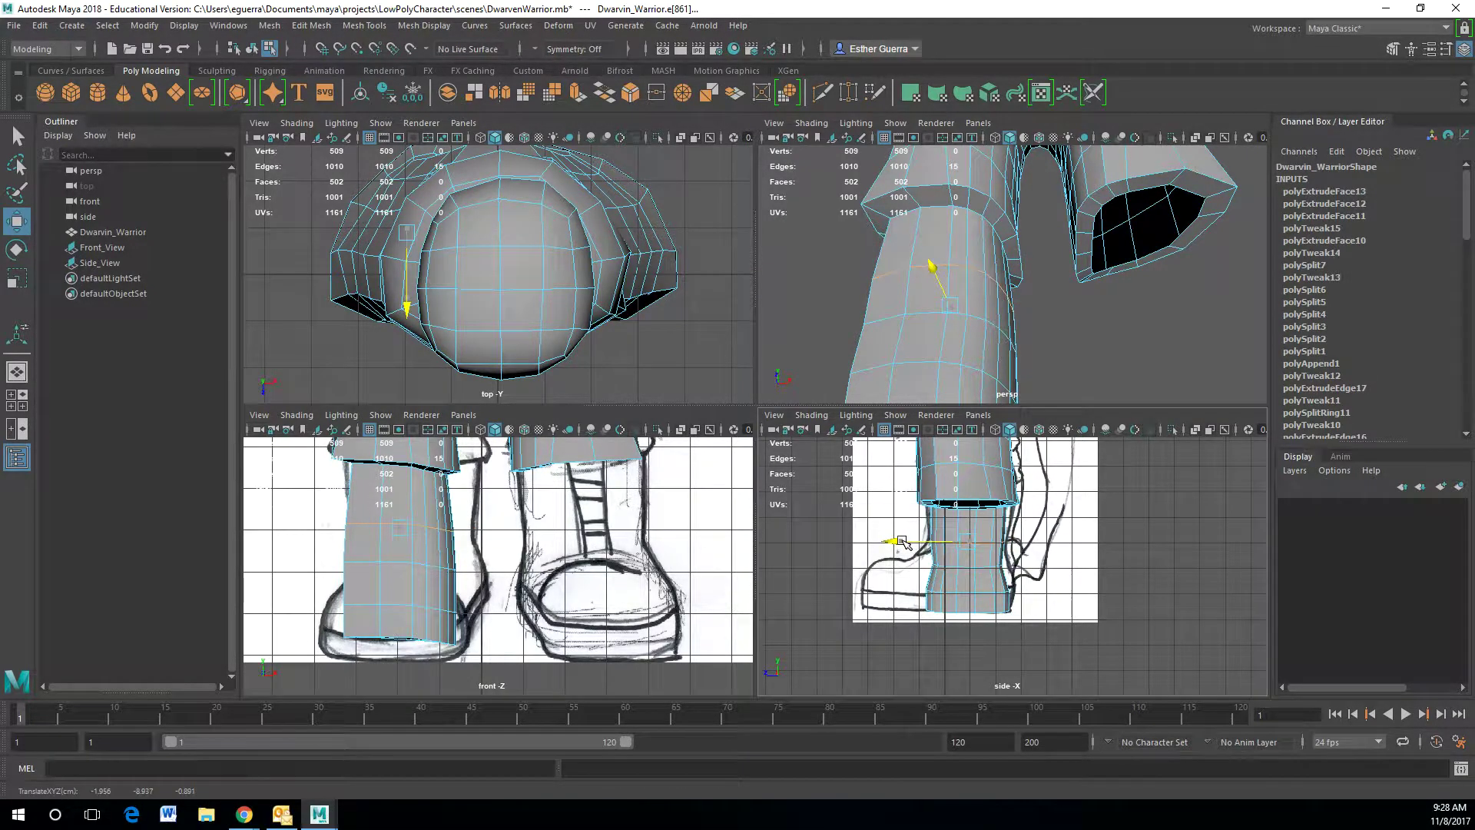
{"action": "left_click_drag", "start_coordinate": [902, 543], "coordinate": [900, 543]}
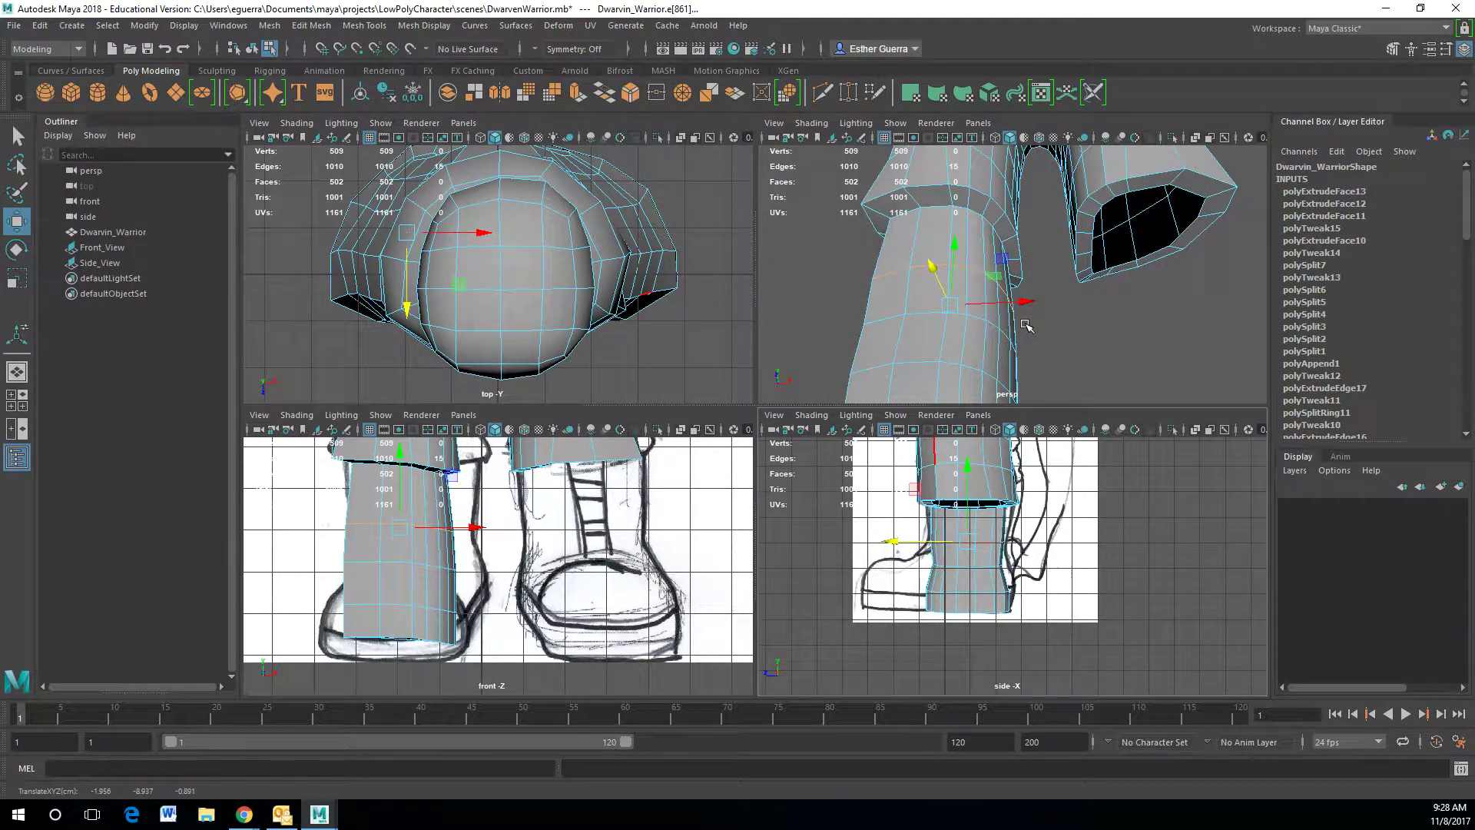
- Select the edge loop at the top of the right boot shaft under the hem and widen it slightly along Z
{"action": "left_click", "coordinate": [934, 209]}
{"action": "left_click", "coordinate": [937, 208]}
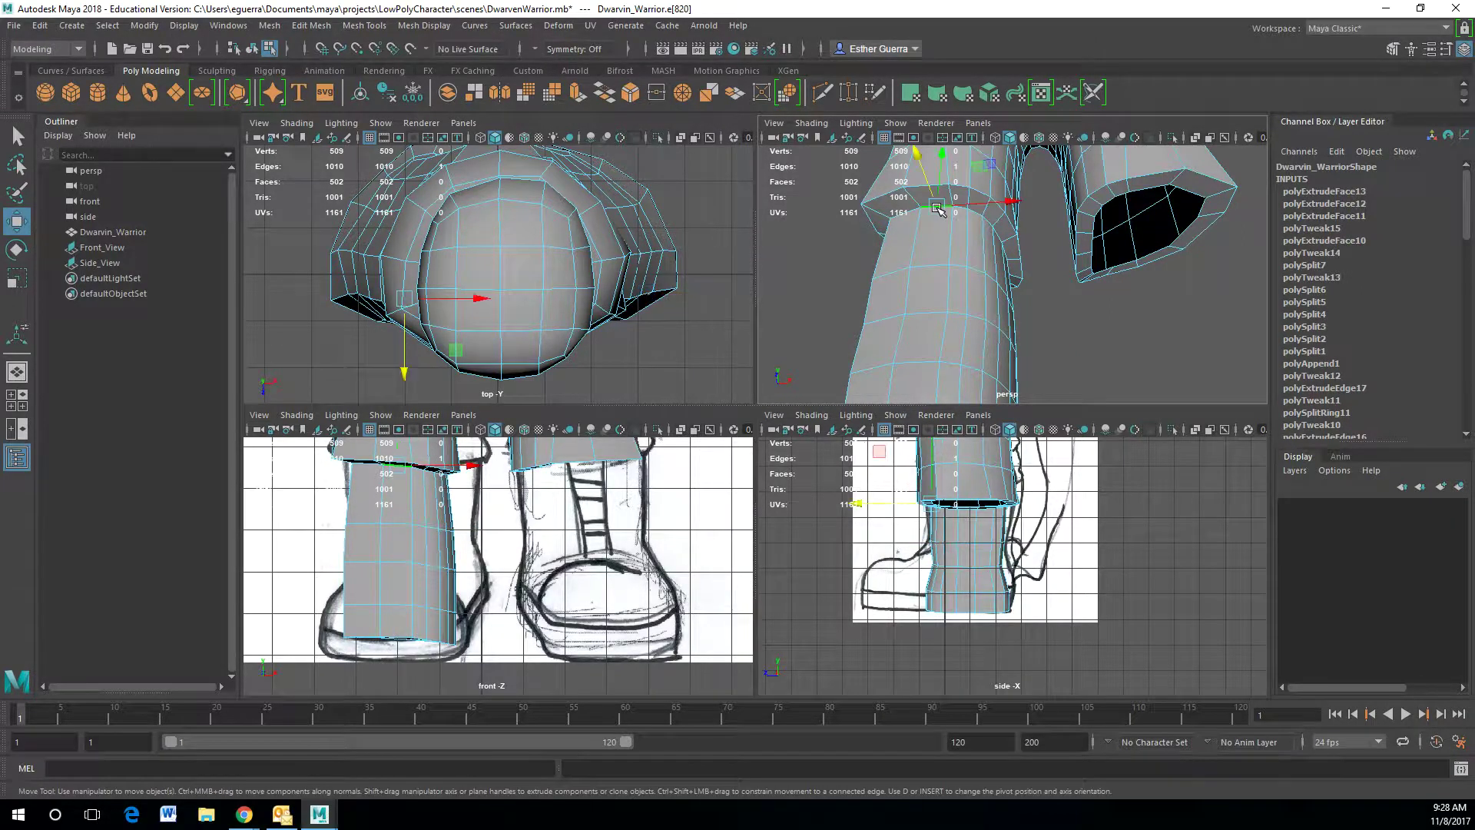
{"action": "right_click_drag", "start_coordinate": [936, 208], "coordinate": [1042, 255], "text": "ctrl"}
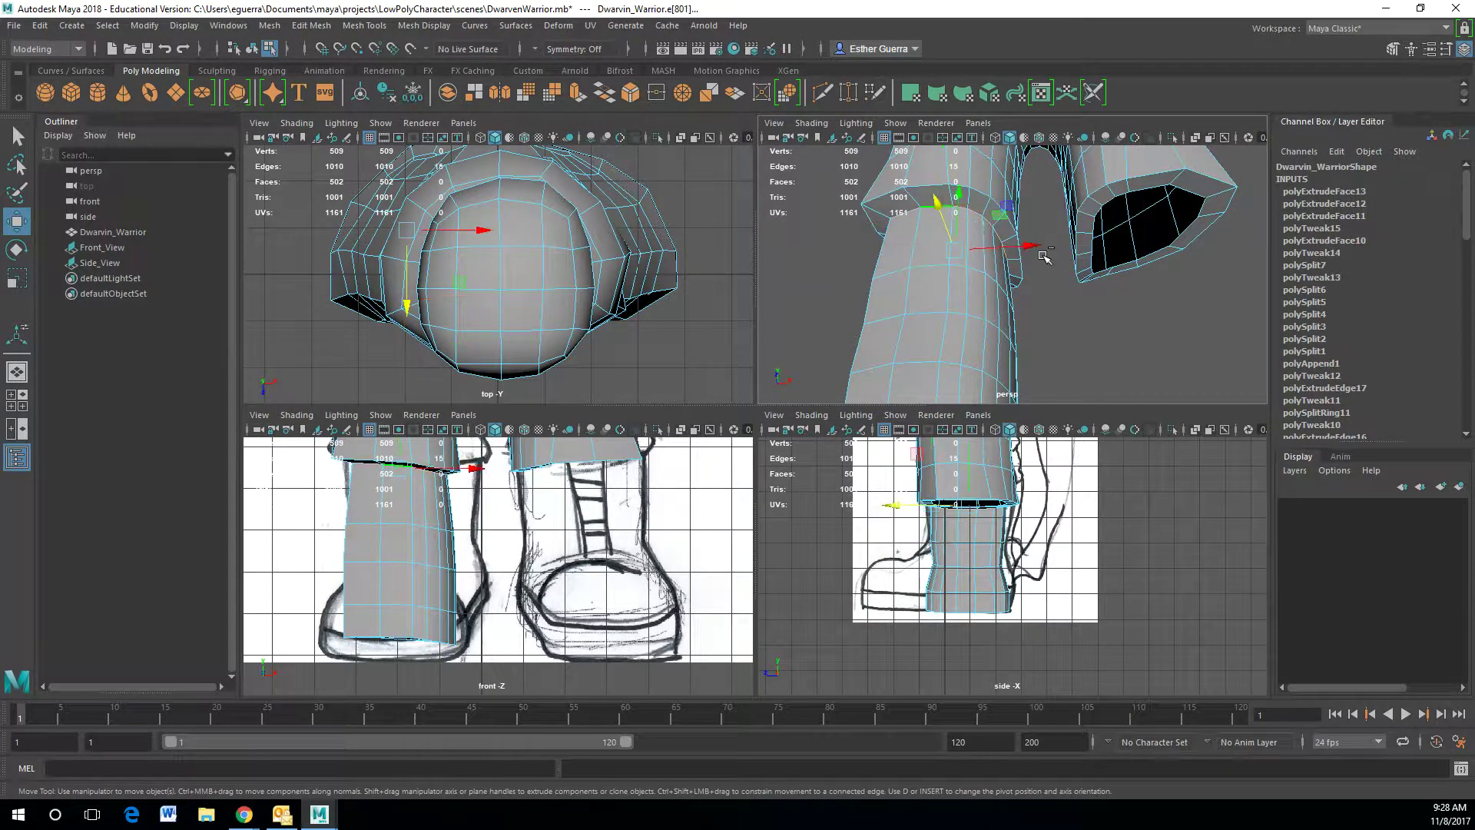
{"action": "key", "text": "r"}
{"action": "left_click", "coordinate": [903, 505]}
{"action": "left_click_drag", "start_coordinate": [903, 505], "coordinate": [896, 507]}
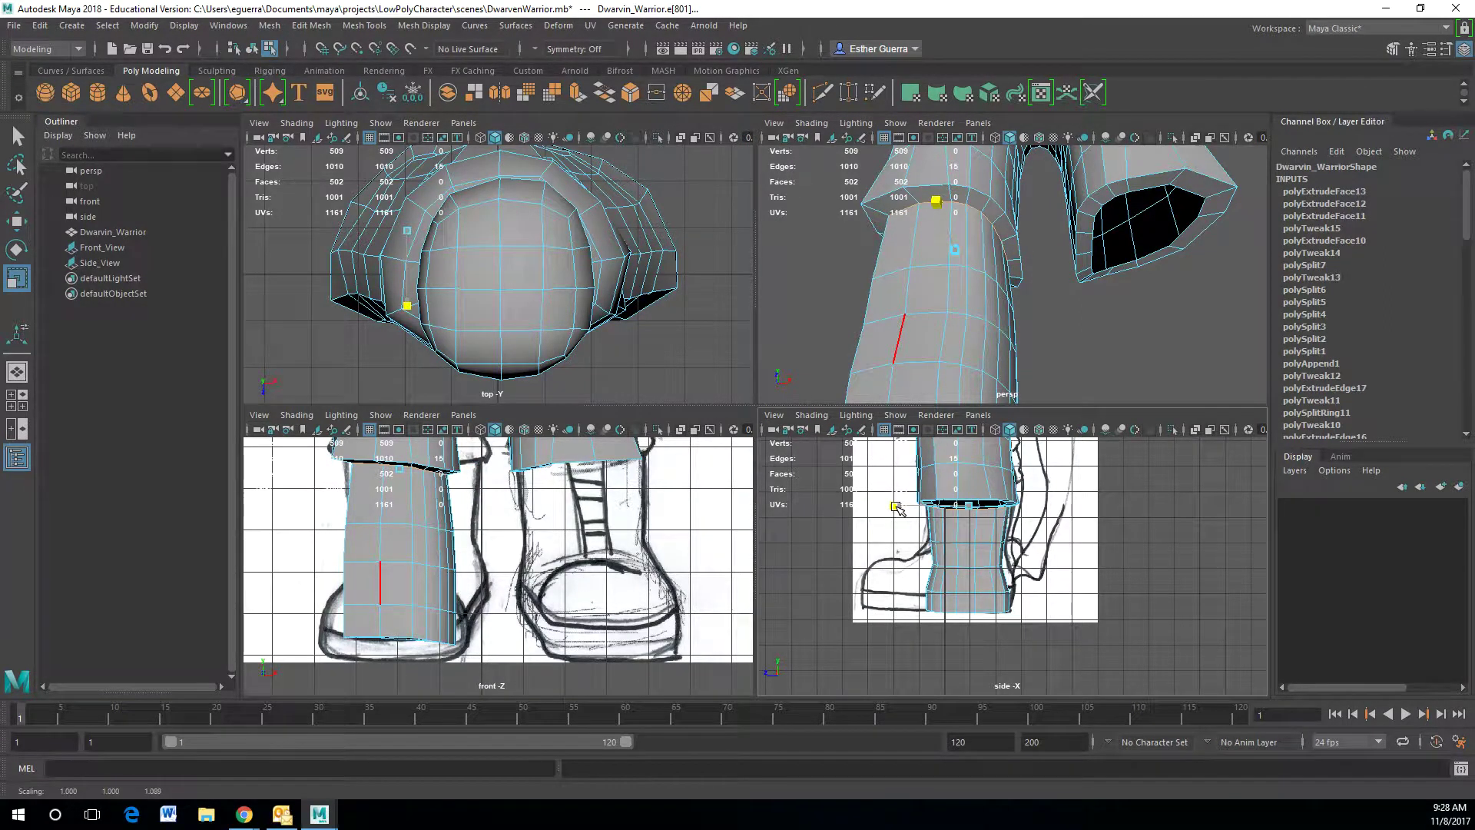
- Select the right trouser hem's outer edge loop and widen it slightly along X
{"action": "mouse_move", "coordinate": [954, 405]}
{"action": "left_mouse_down"}
{"action": "mouse_move", "coordinate": [955, 357]}
{"action": "mouse_move", "coordinate": [954, 392]}
{"action": "left_mouse_up"}
{"action": "left_click_drag", "start_coordinate": [992, 332], "coordinate": [1064, 247], "text": "alt"}
{"action": "left_click", "coordinate": [974, 238]}
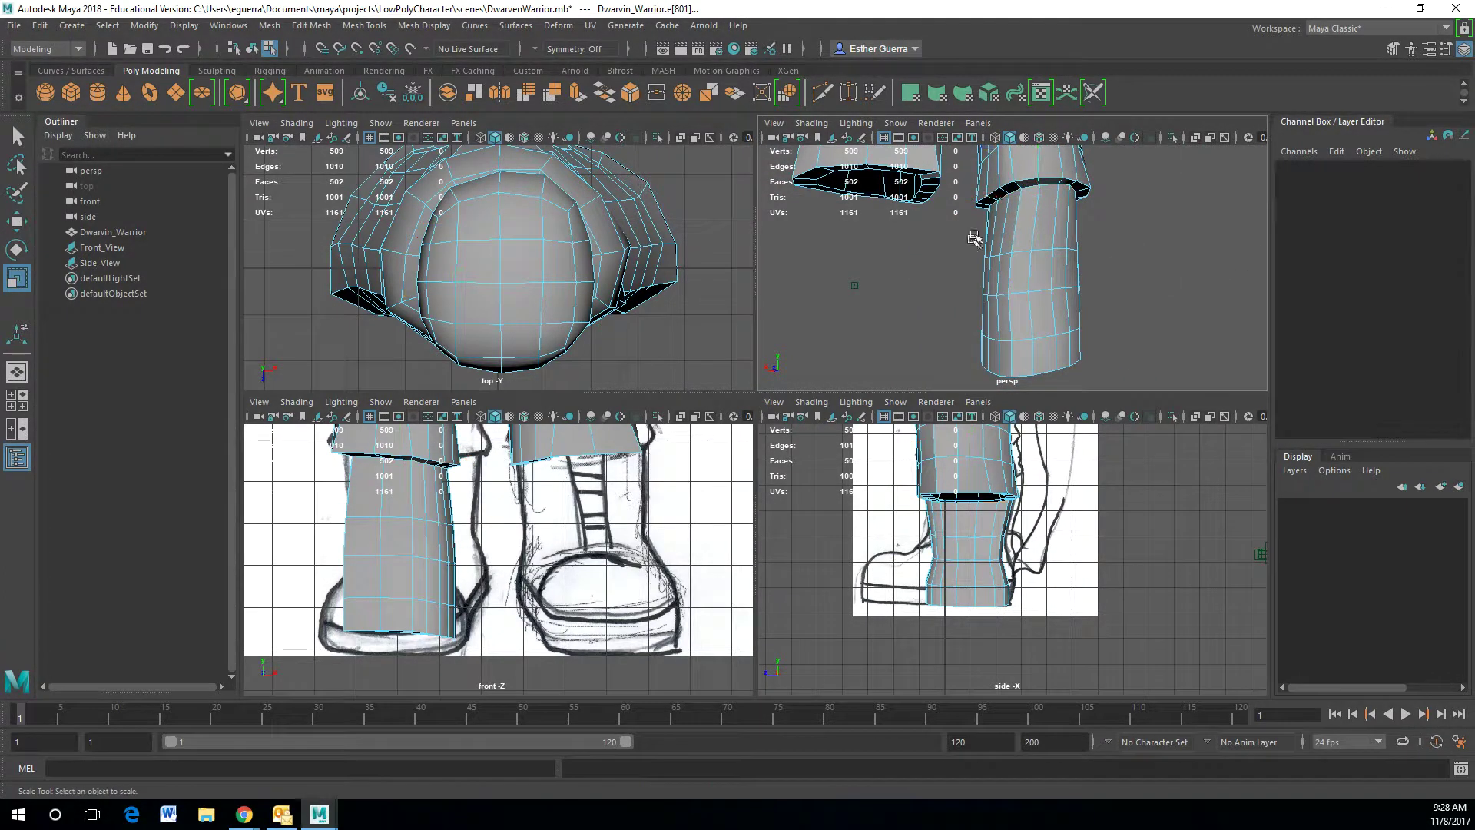
{"action": "left_click", "coordinate": [998, 190]}
{"action": "right_click_drag", "start_coordinate": [998, 191], "coordinate": [1100, 236], "text": "ctrl"}
{"action": "left_click_drag", "start_coordinate": [972, 192], "coordinate": [966, 190]}
{"action": "left_click_drag", "start_coordinate": [1099, 242], "coordinate": [889, 260], "text": "alt"}
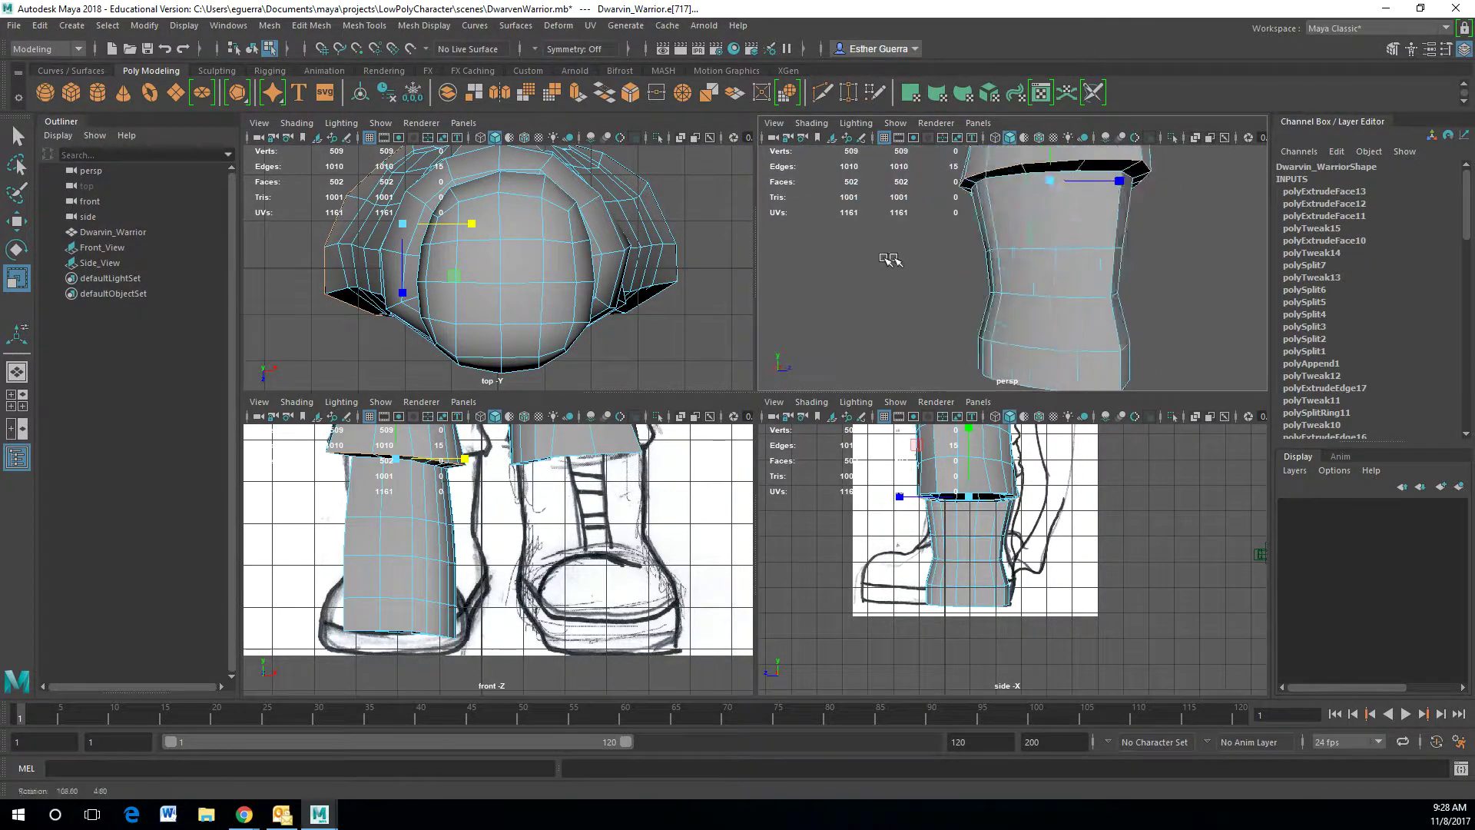
- Raise the right trouser hem's edge loop slightly along Y
{"action": "scroll", "coordinate": [984, 253], "scroll_direction": "down", "scroll_amount": 10}
{"action": "left_click_drag", "start_coordinate": [1076, 246], "coordinate": [897, 242], "text": "alt"}
{"action": "right_click_drag", "start_coordinate": [897, 242], "coordinate": [1030, 306], "text": "alt"}
{"action": "left_click_drag", "start_coordinate": [1046, 305], "coordinate": [1089, 306], "text": "alt"}
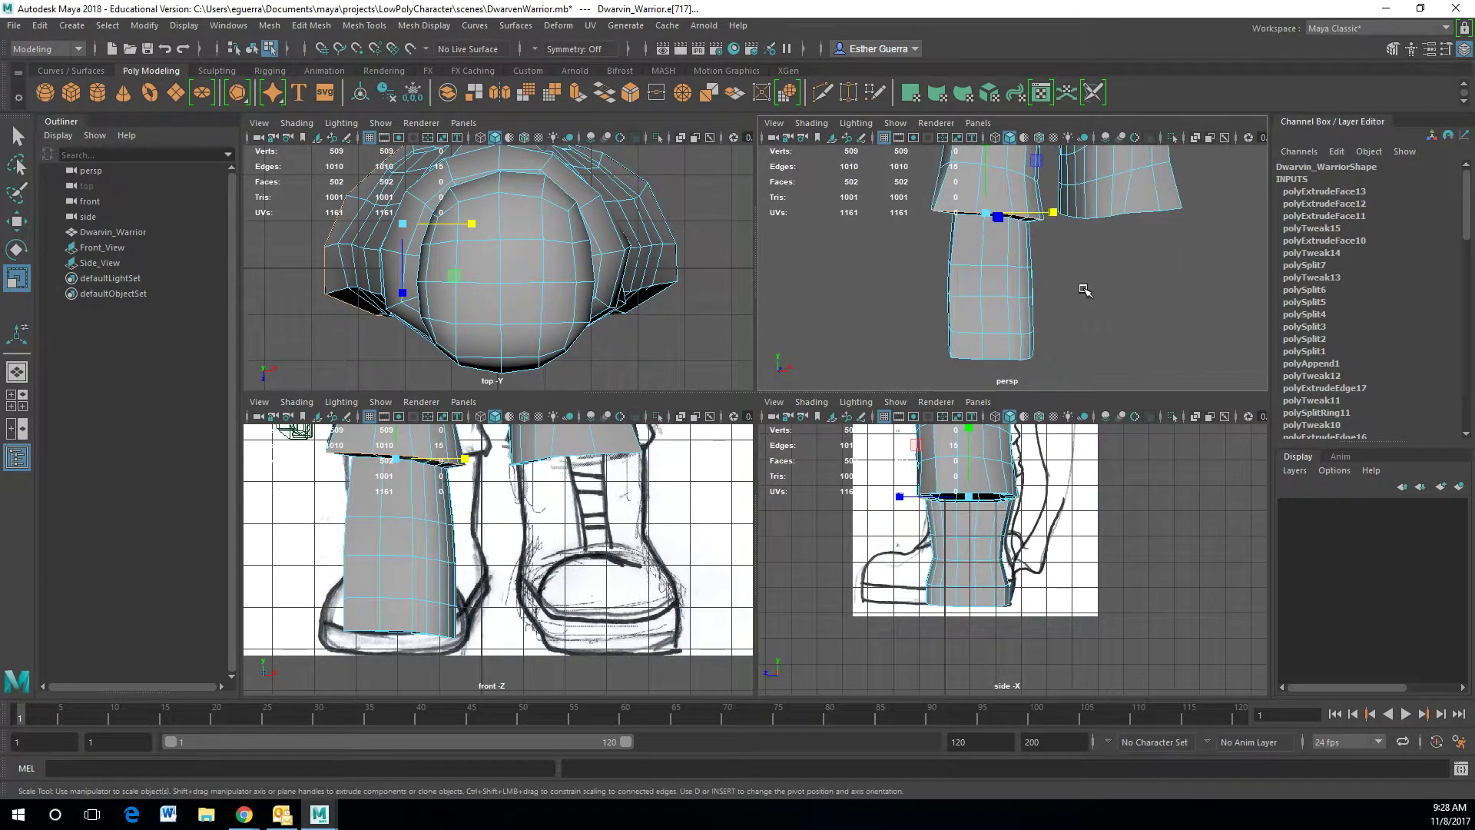
{"action": "key", "text": "w"}
{"action": "left_click_drag", "start_coordinate": [987, 167], "coordinate": [1016, 157]}
{"action": "middle_click_drag", "start_coordinate": [1015, 158], "coordinate": [970, 217], "text": "alt"}
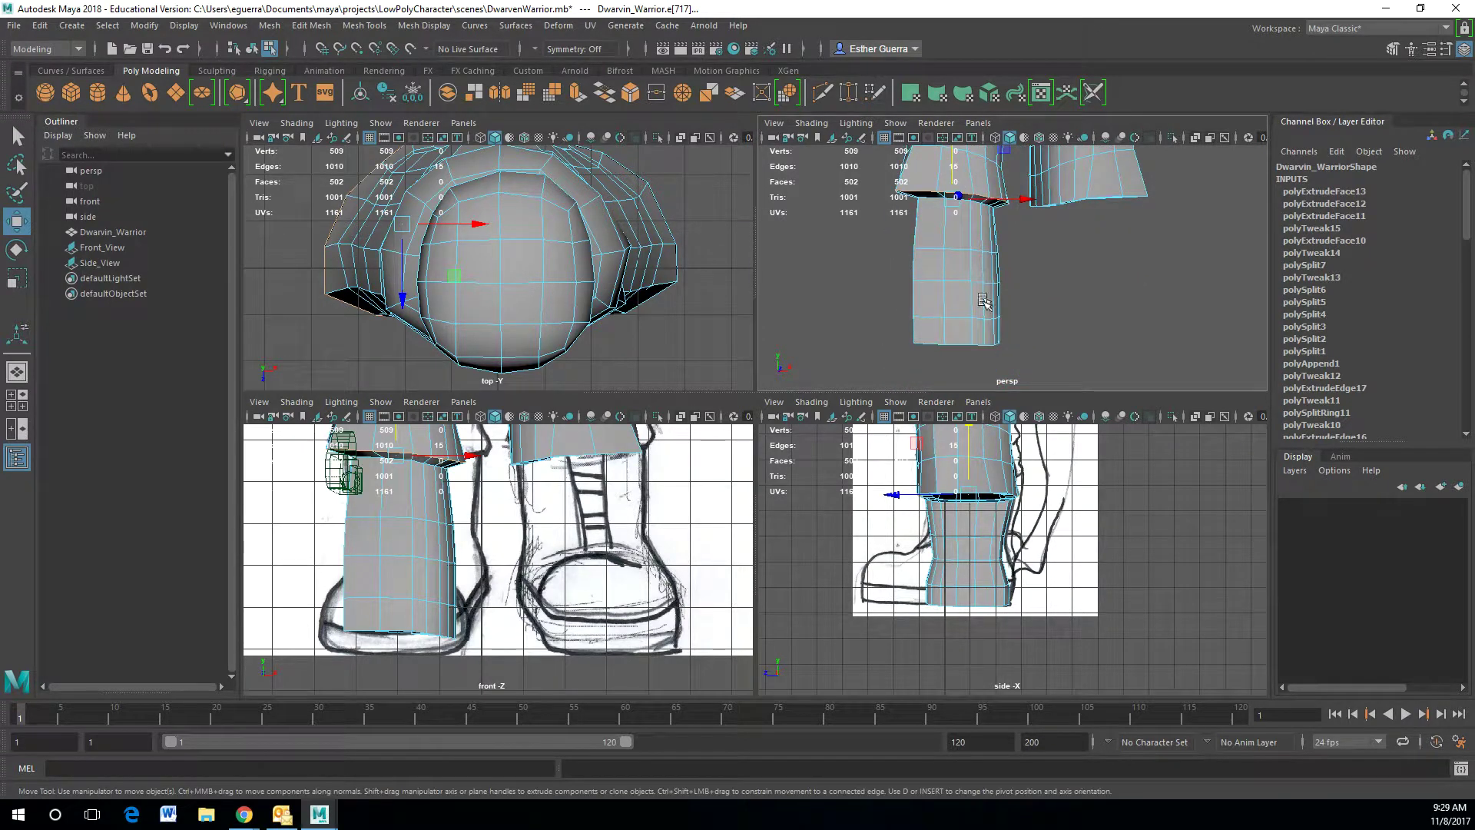
- Select the edge loop at the top of the right boot shaft under the hem and scale it along X to about 1.07
{"action": "left_click_drag", "start_coordinate": [1040, 302], "coordinate": [1107, 278], "text": "alt"}
{"action": "left_click", "coordinate": [953, 185]}
{"action": "right_click_drag", "start_coordinate": [955, 185], "coordinate": [1076, 241], "text": "ctrl"}
{"action": "key", "text": "r"}
{"action": "mouse_move", "coordinate": [1038, 208]}
{"action": "left_mouse_down"}
{"action": "mouse_move", "coordinate": [1001, 225]}
{"action": "mouse_move", "coordinate": [1026, 206]}
{"action": "left_mouse_up"}
{"action": "key", "text": "w"}
{"action": "key", "text": "r"}
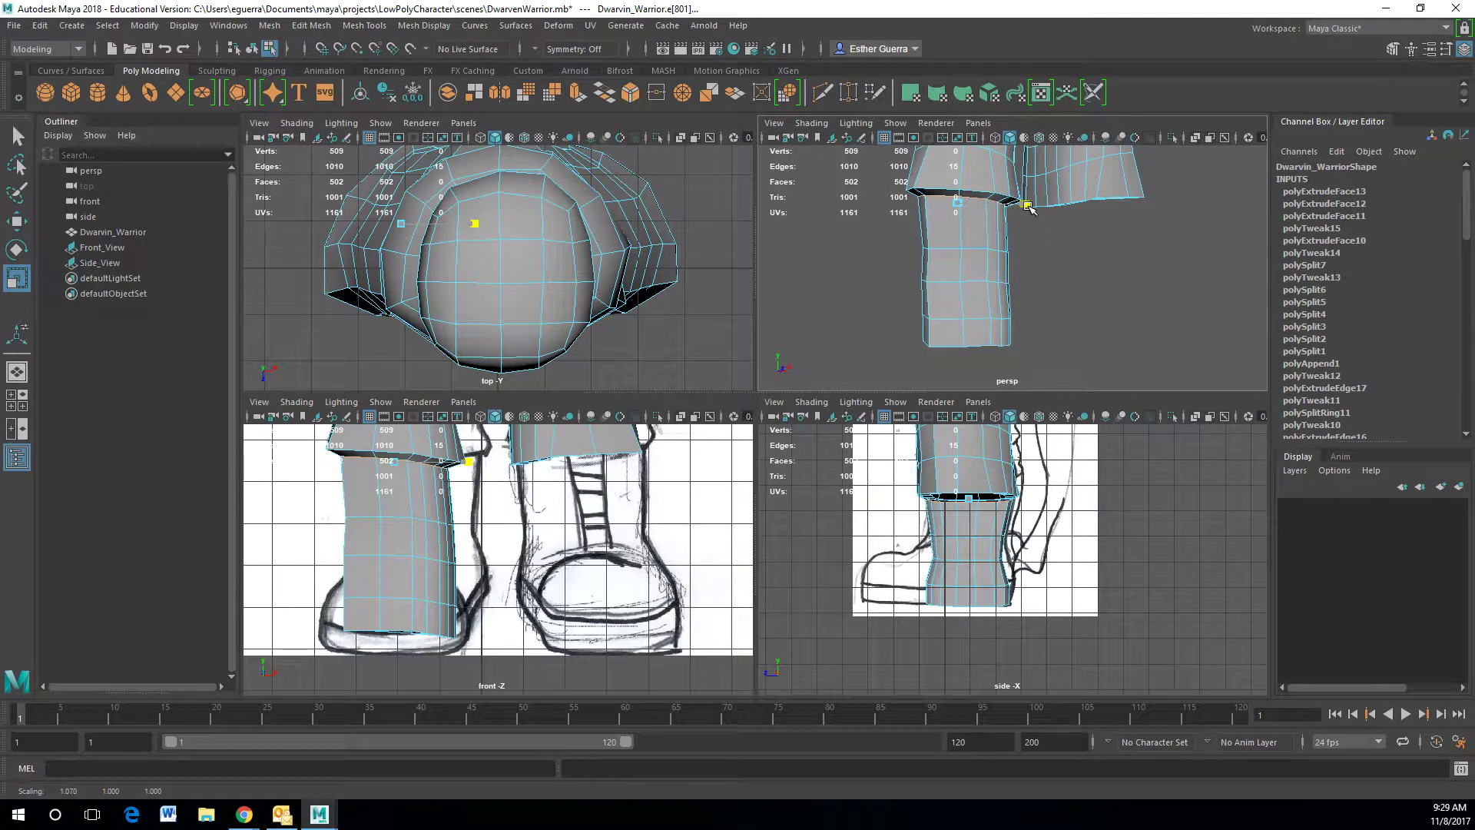
{"action": "left_click_drag", "start_coordinate": [1018, 267], "coordinate": [1053, 254], "text": "alt"}
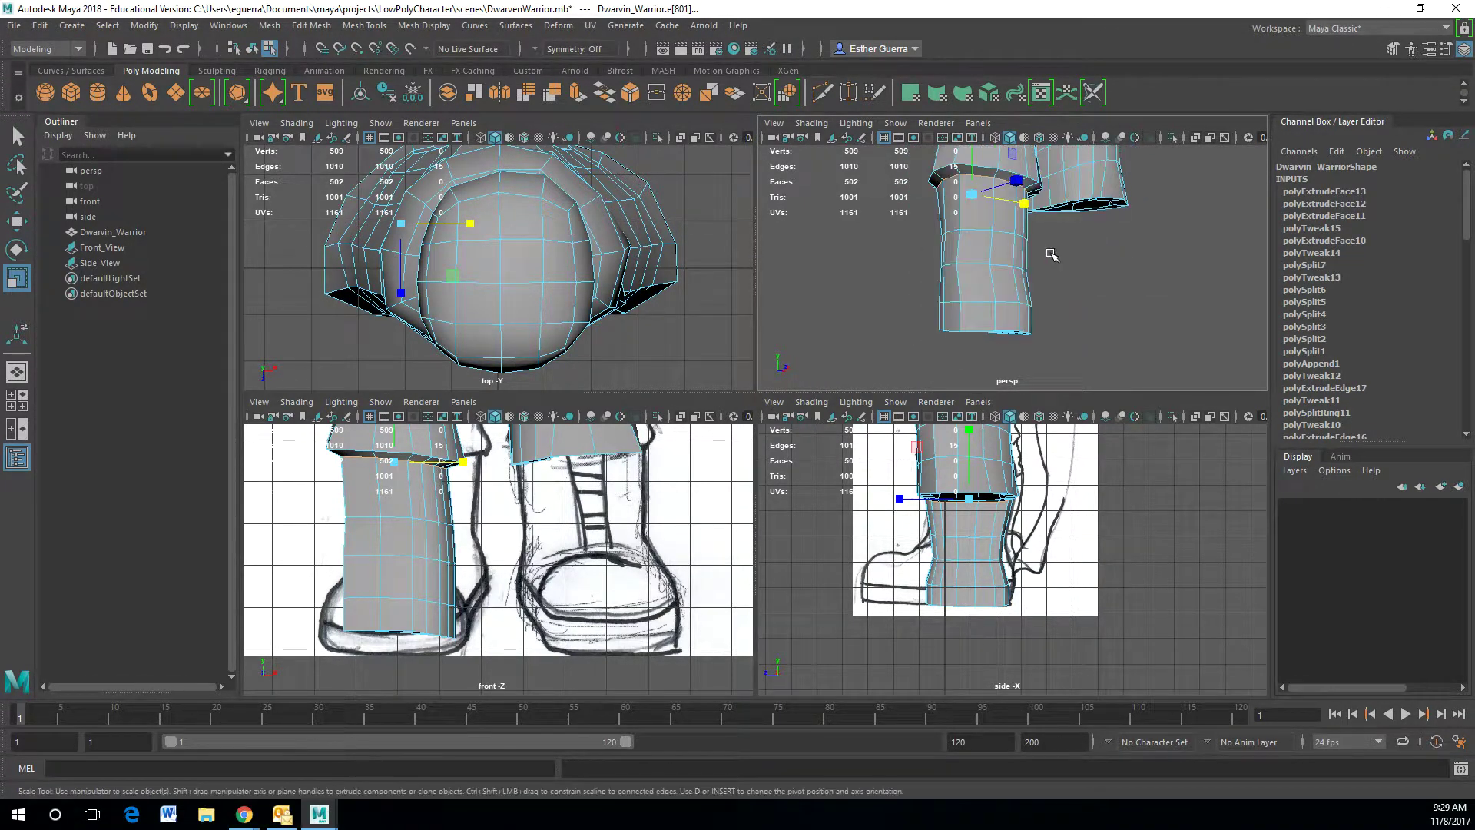
- Activate the Sculpt Geometry Tool on the whole warrior mesh and set its brush radius to 1.0129
{"action": "key", "text": "w"}
{"action": "right_click_drag", "start_coordinate": [1004, 248], "coordinate": [1049, 239]}
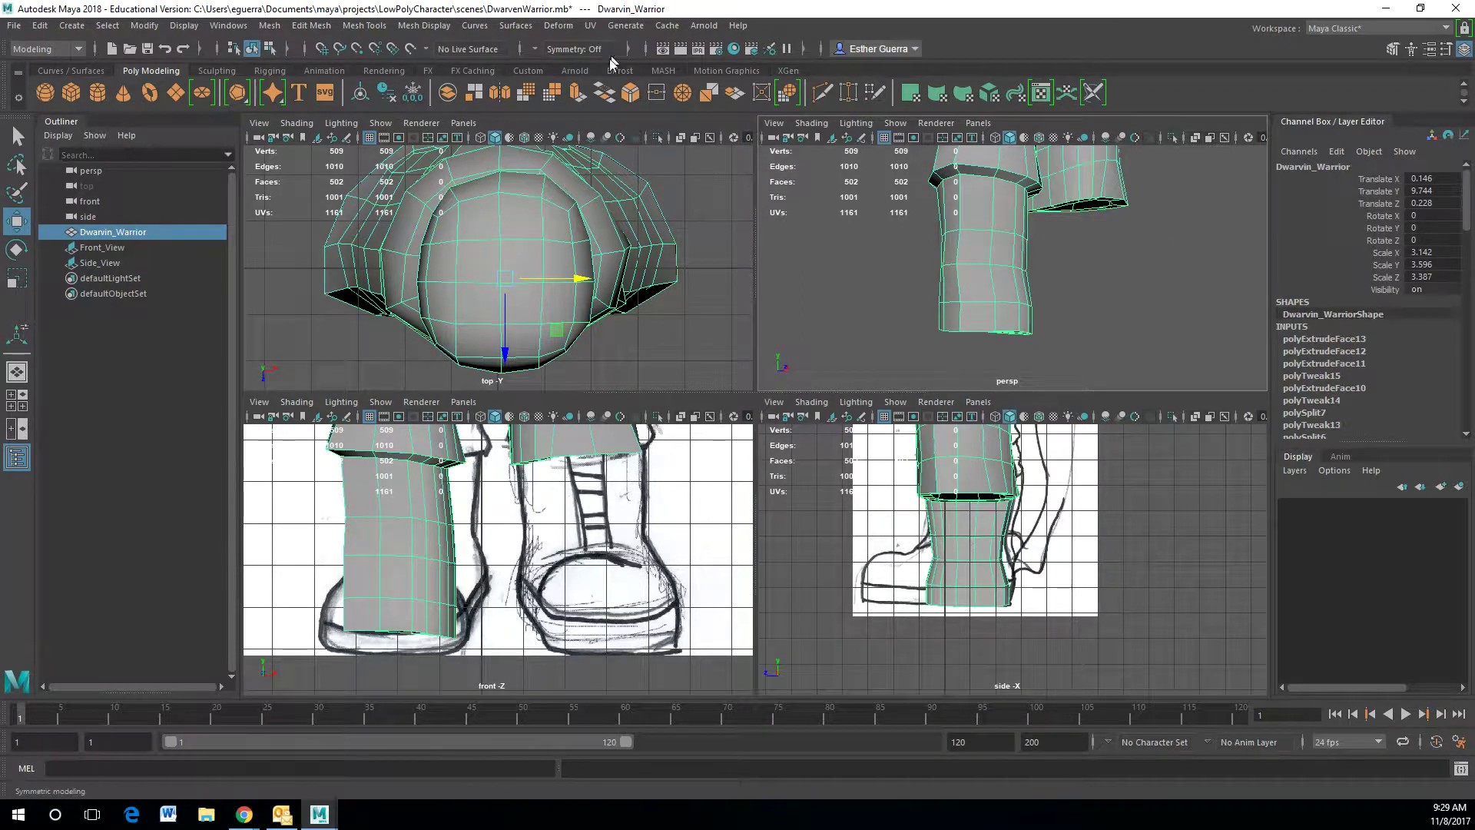
{"action": "left_click", "coordinate": [590, 26]}
{"action": "left_click", "coordinate": [590, 26]}
{"action": "left_click", "coordinate": [516, 25]}
{"action": "left_click", "coordinate": [663, 505]}
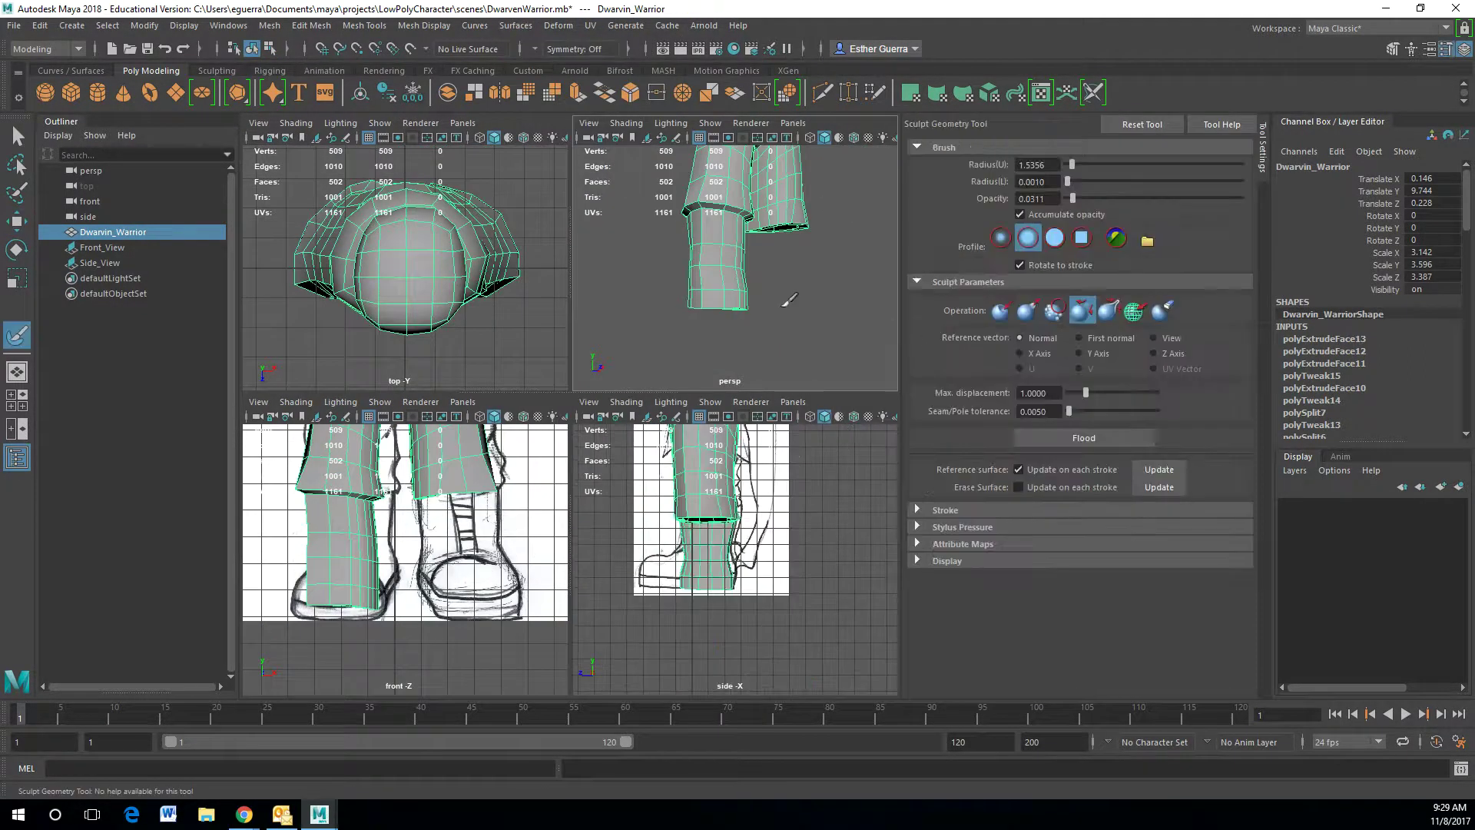
{"action": "left_click", "coordinate": [1465, 51]}
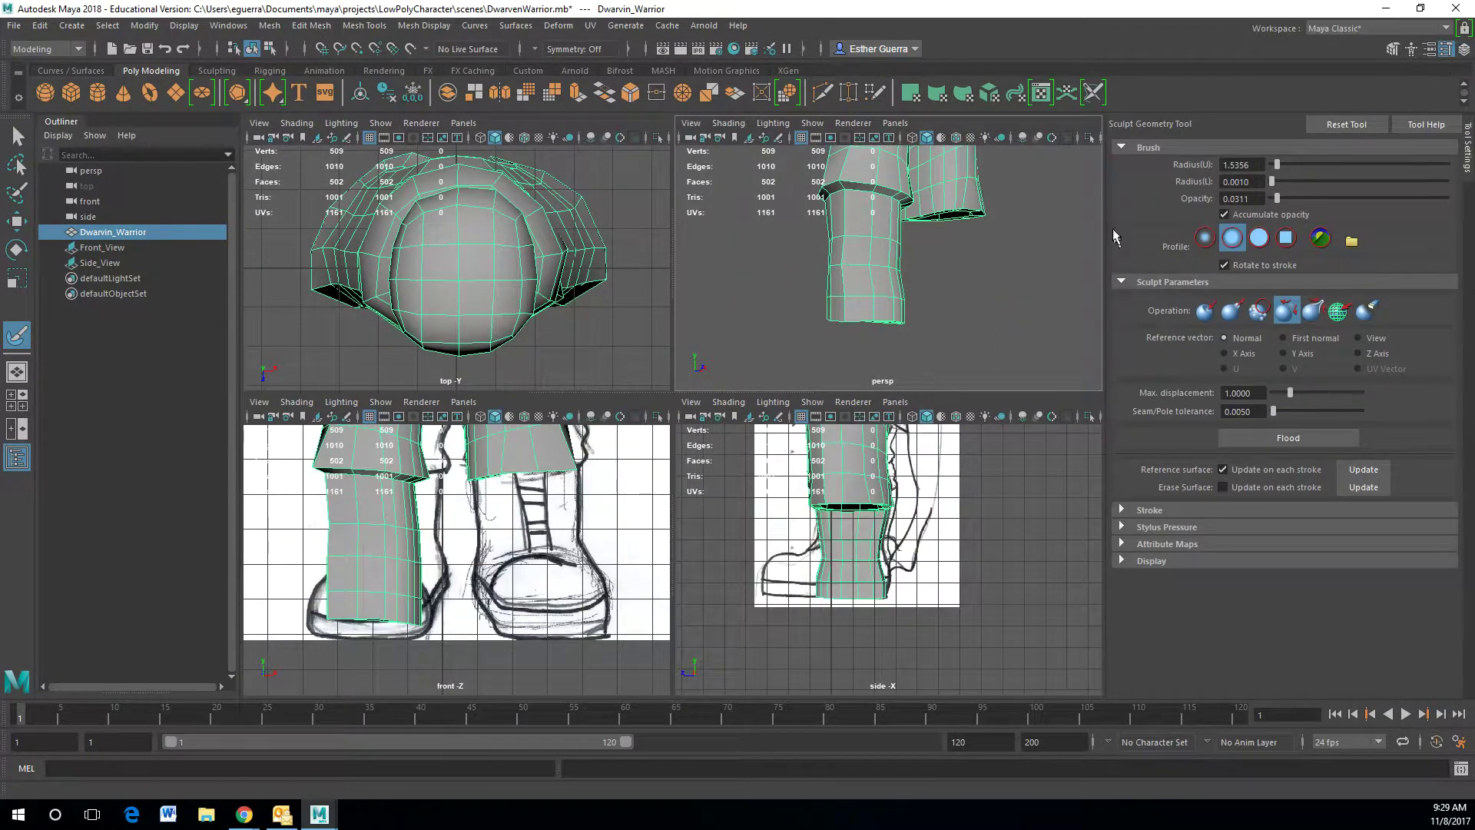
{"action": "scroll", "coordinate": [872, 250], "scroll_direction": "up", "scroll_amount": 4}
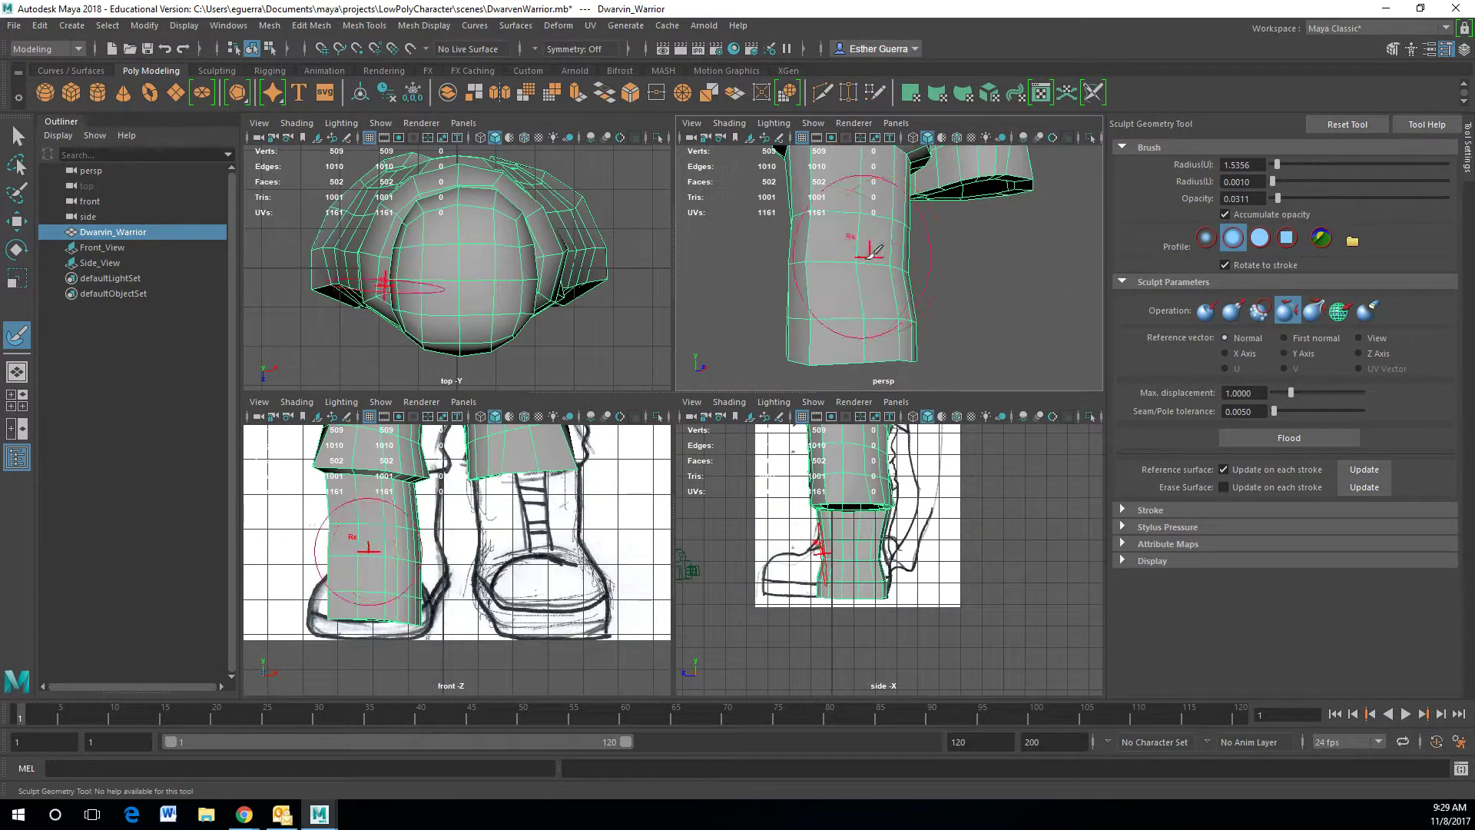
{"action": "key", "text": "b"}
{"action": "mouse_move", "coordinate": [844, 257]}
{"action": "left_mouse_down"}
{"action": "mouse_move", "coordinate": [809, 263]}
{"action": "mouse_move", "coordinate": [843, 287]}
{"action": "mouse_move", "coordinate": [828, 249]}
{"action": "mouse_move", "coordinate": [1022, 280]}
{"action": "left_mouse_up"}
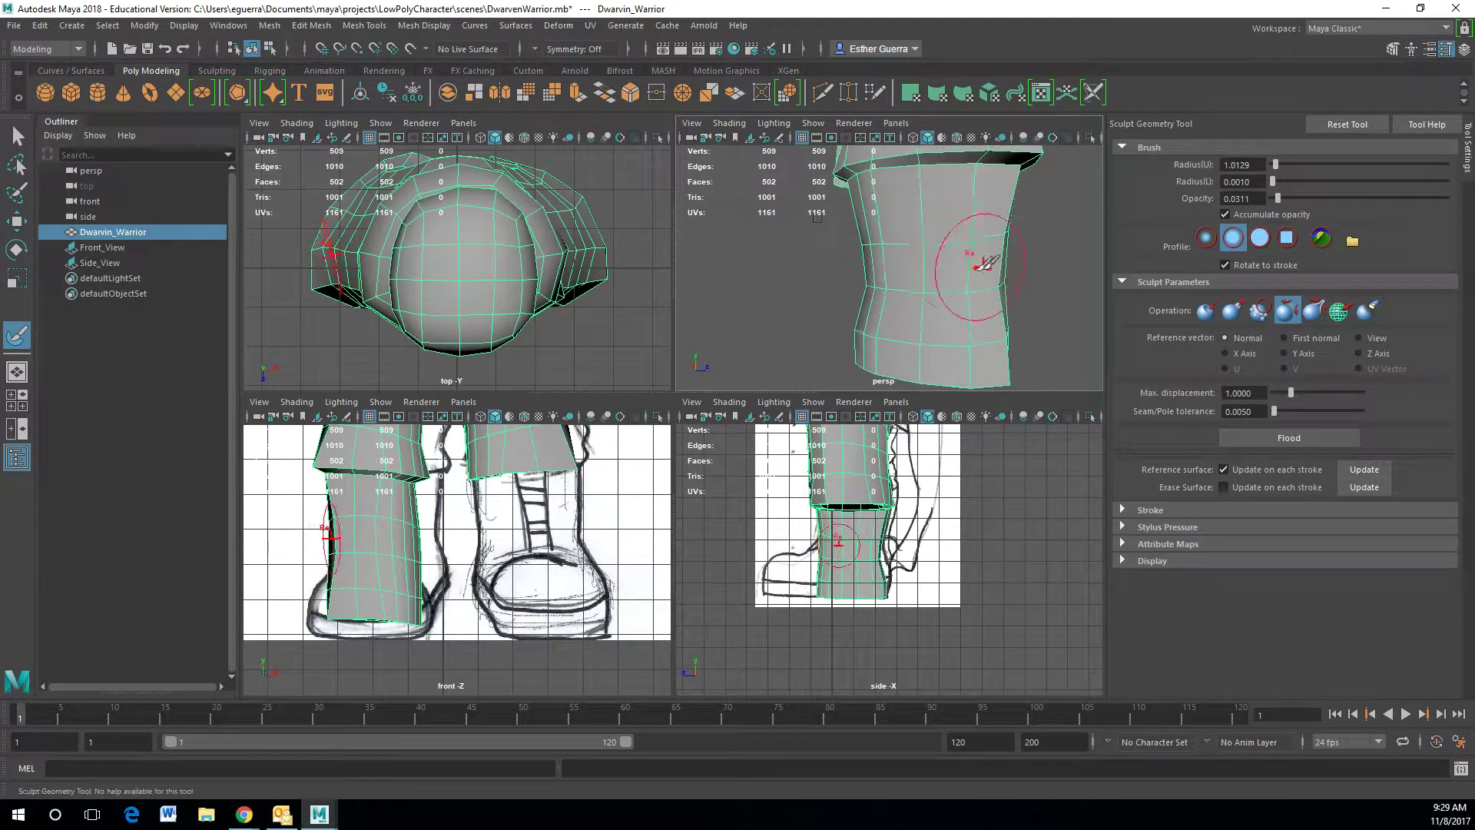
- Brush all around the right boot shaft with the Relax sculpting operation to even out its surface
{"action": "mouse_move", "coordinate": [957, 244]}
{"action": "left_mouse_down", "text": "alt"}
{"action": "mouse_move", "coordinate": [970, 205]}
{"action": "mouse_move", "coordinate": [955, 247]}
{"action": "mouse_move", "coordinate": [894, 291]}
{"action": "mouse_move", "coordinate": [970, 265]}
{"action": "mouse_move", "coordinate": [925, 277]}
{"action": "left_mouse_up", "text": "alt"}
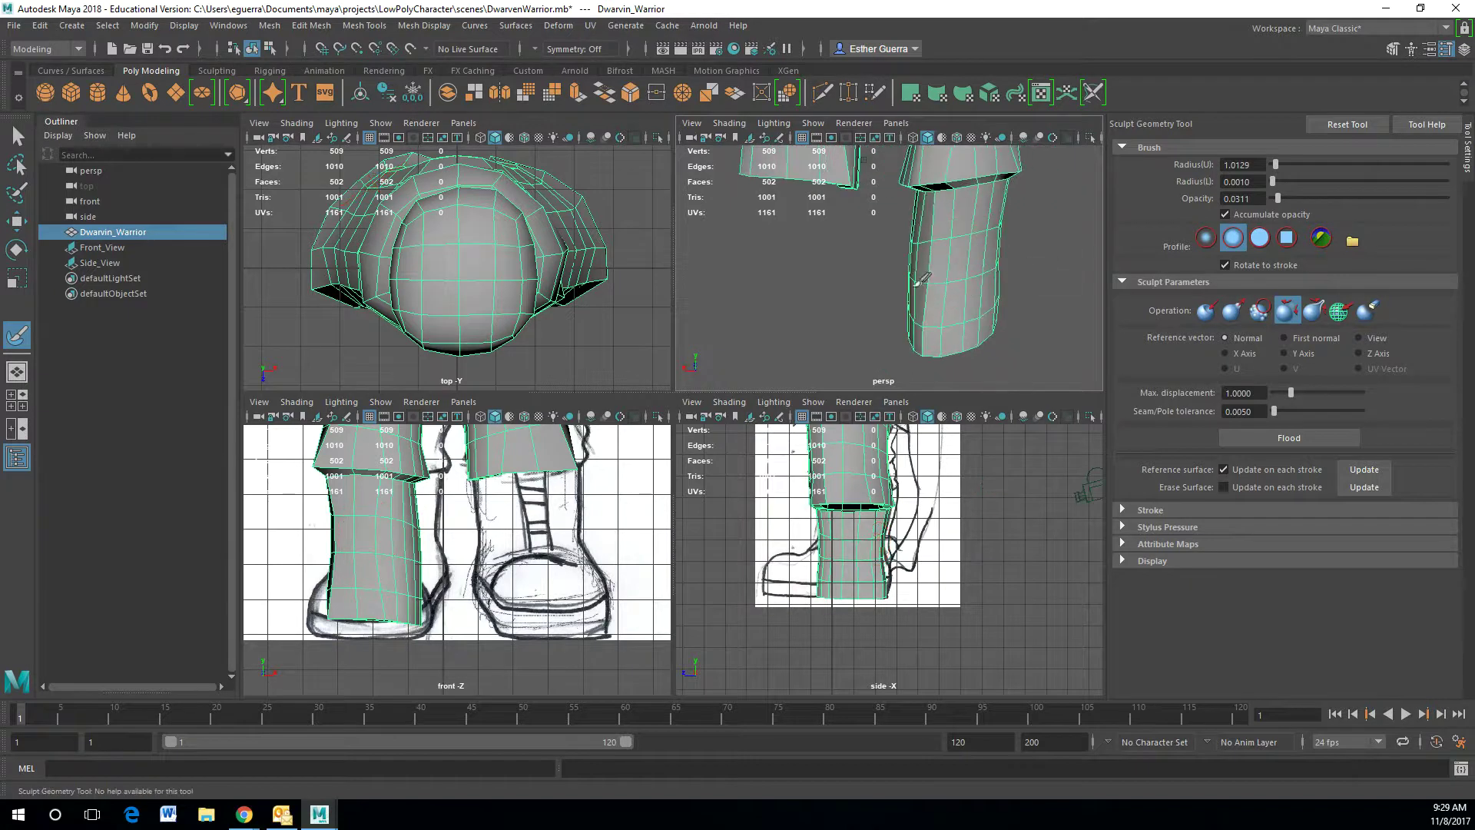
{"action": "left_click_drag", "start_coordinate": [983, 231], "coordinate": [896, 305], "text": "alt"}
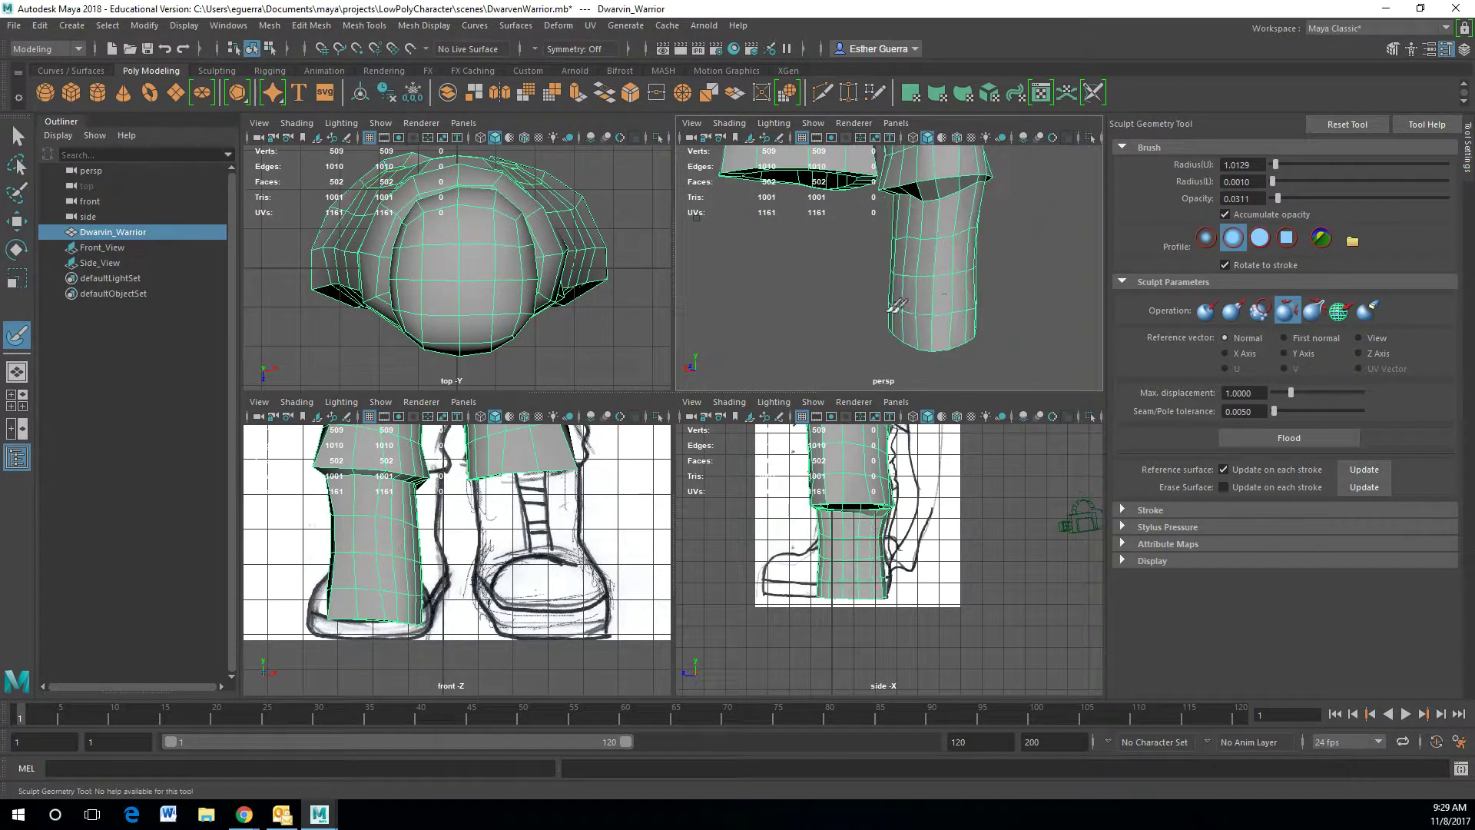
{"action": "left_click_drag", "start_coordinate": [934, 260], "coordinate": [1296, 263], "text": "alt"}
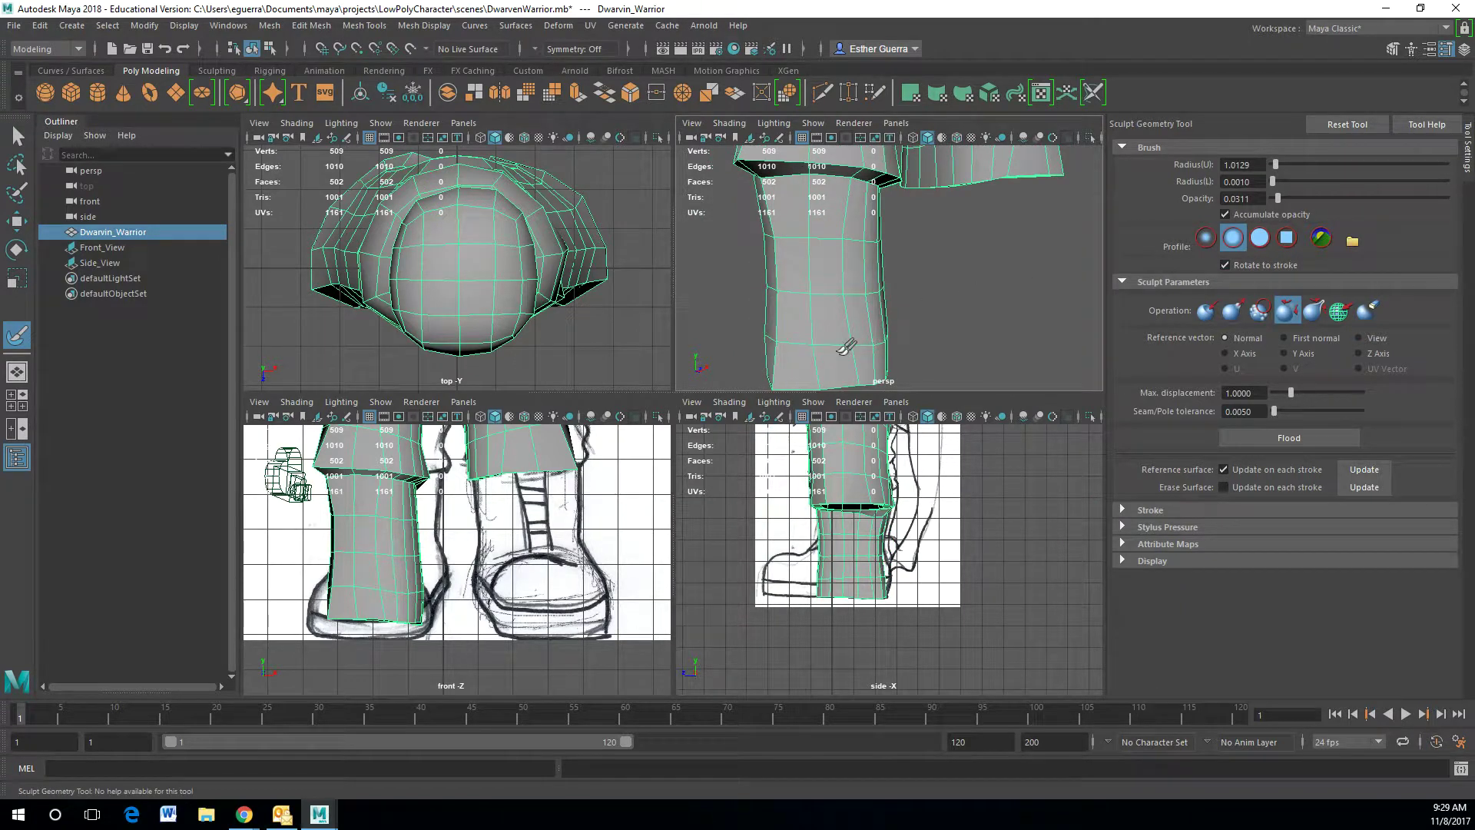
{"action": "left_click_drag", "start_coordinate": [781, 353], "coordinate": [843, 318], "text": "alt"}
{"action": "left_click", "coordinate": [805, 356]}
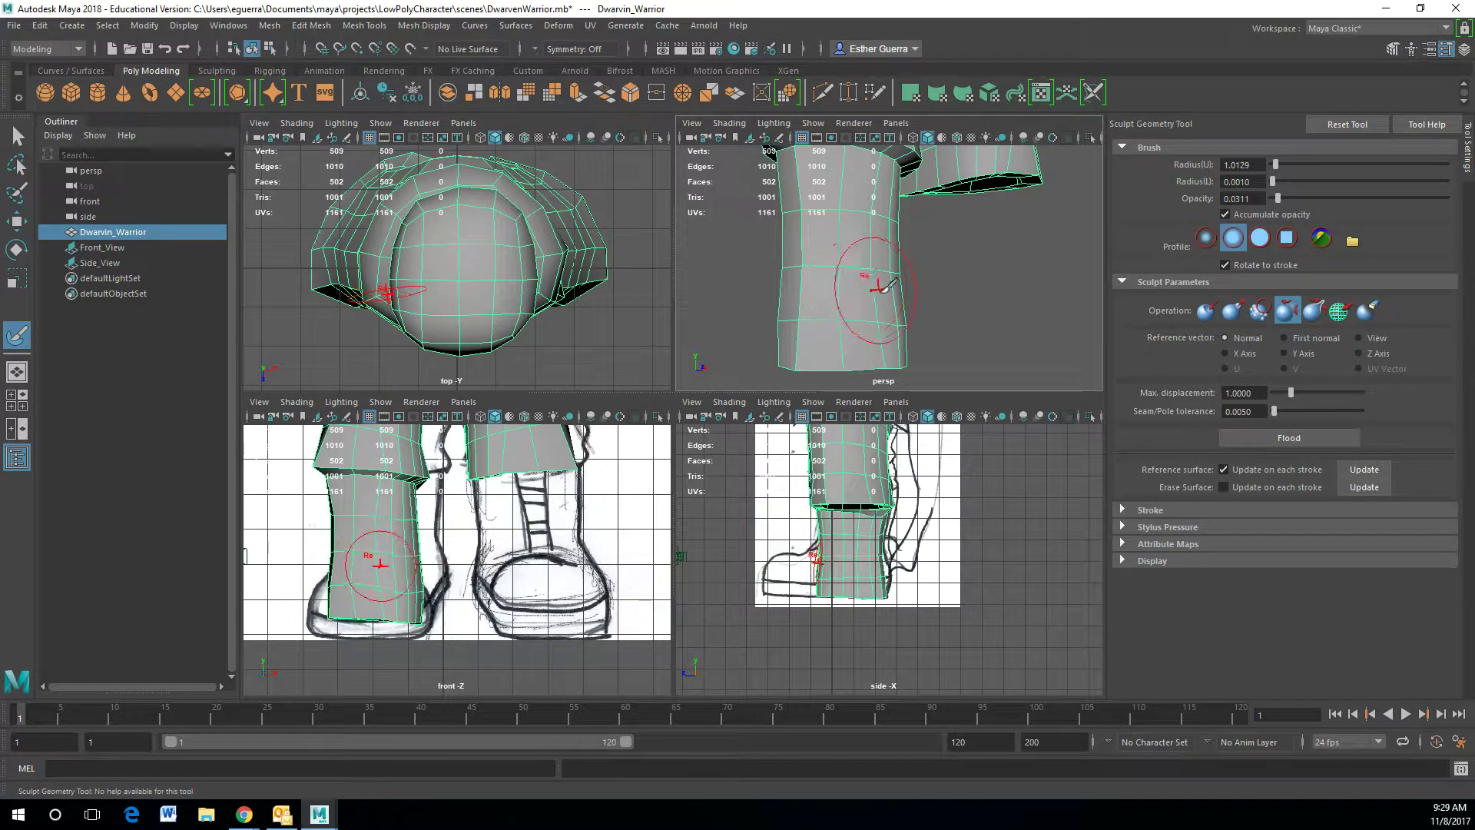
{"action": "mouse_move", "coordinate": [831, 246]}
{"action": "left_mouse_down", "text": "alt"}
{"action": "mouse_move", "coordinate": [922, 292]}
{"action": "mouse_move", "coordinate": [941, 277]}
{"action": "mouse_move", "coordinate": [914, 231]}
{"action": "left_mouse_up", "text": "alt"}
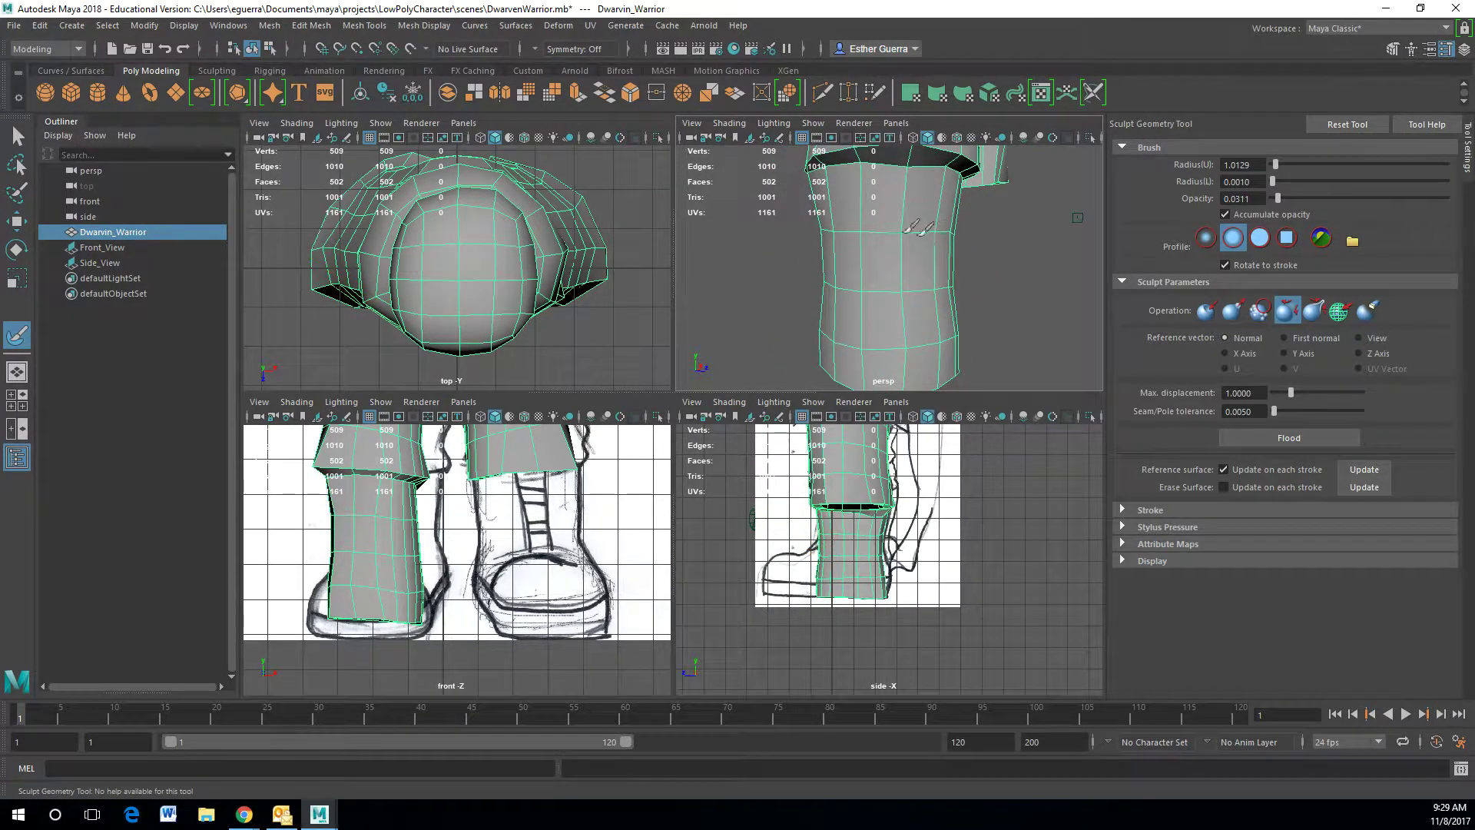
{"action": "left_click_drag", "start_coordinate": [915, 277], "coordinate": [867, 278], "text": "alt"}
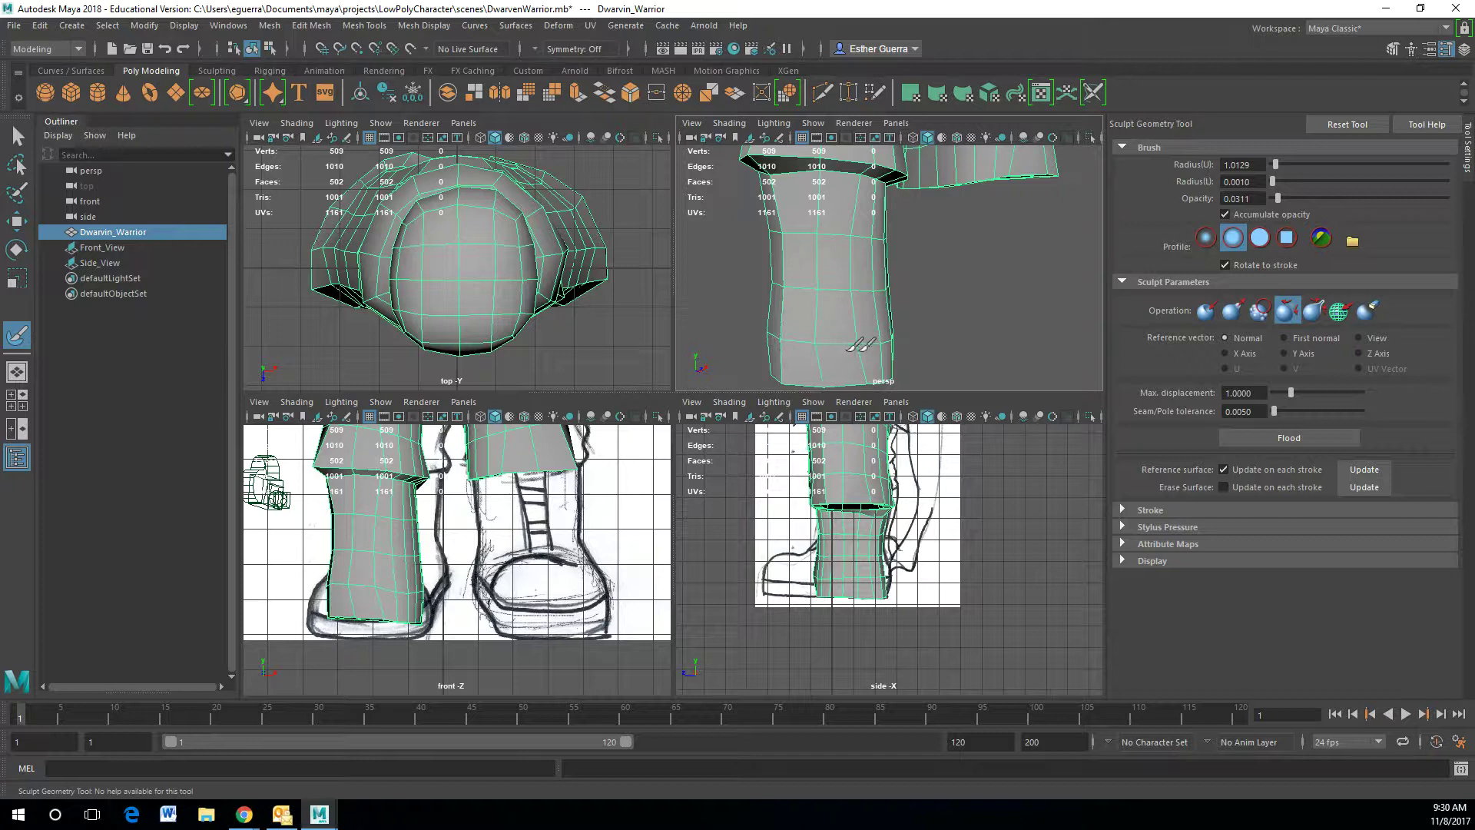
{"action": "left_click_drag", "start_coordinate": [899, 323], "coordinate": [829, 192], "text": "alt"}
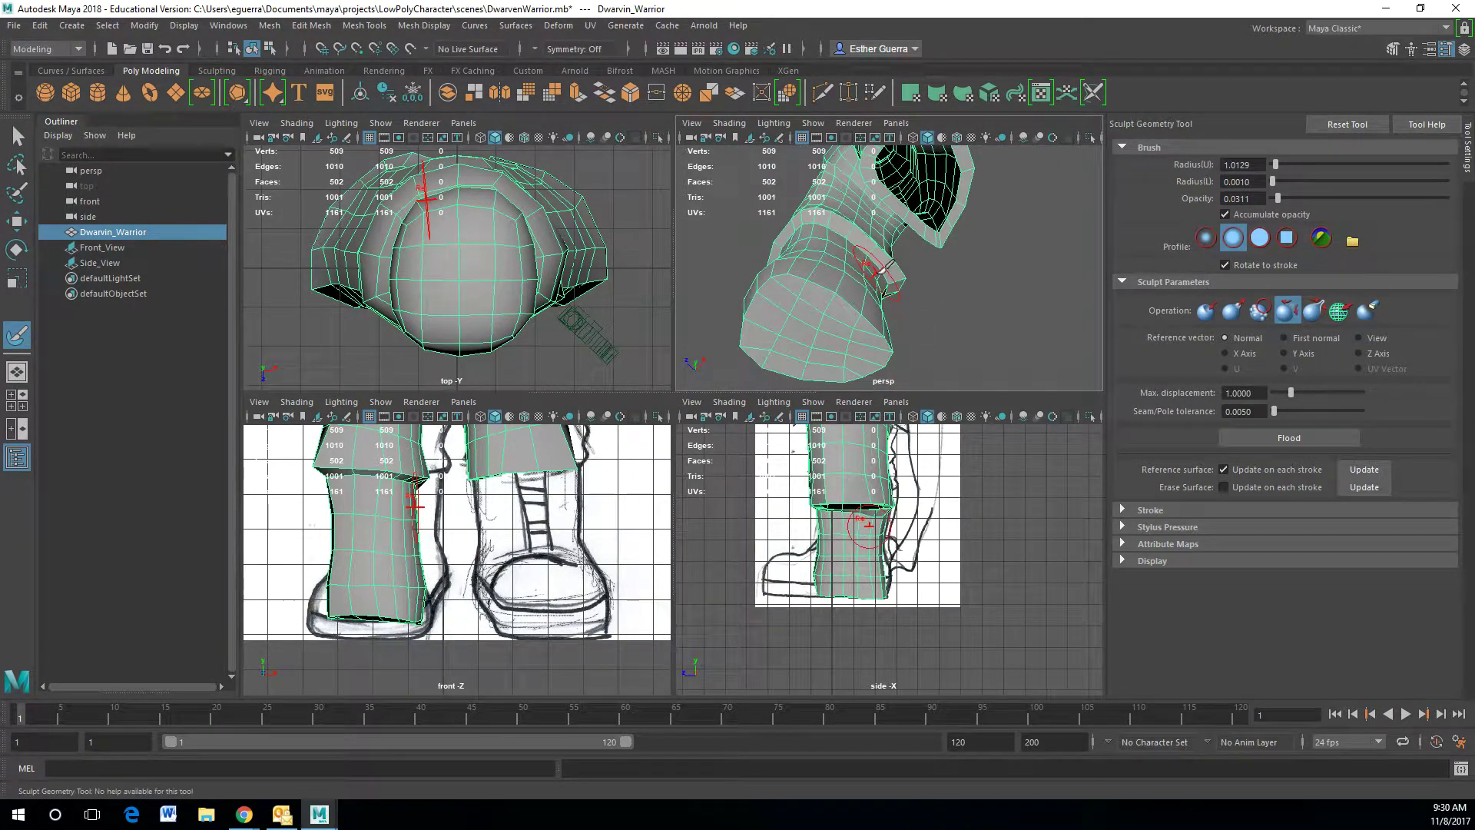
- Select the bottom cap faces of the right boot shaft with Paint Selection and flatten them by scaling along Y
{"action": "key", "text": "w"}
{"action": "left_click", "coordinate": [16, 192]}
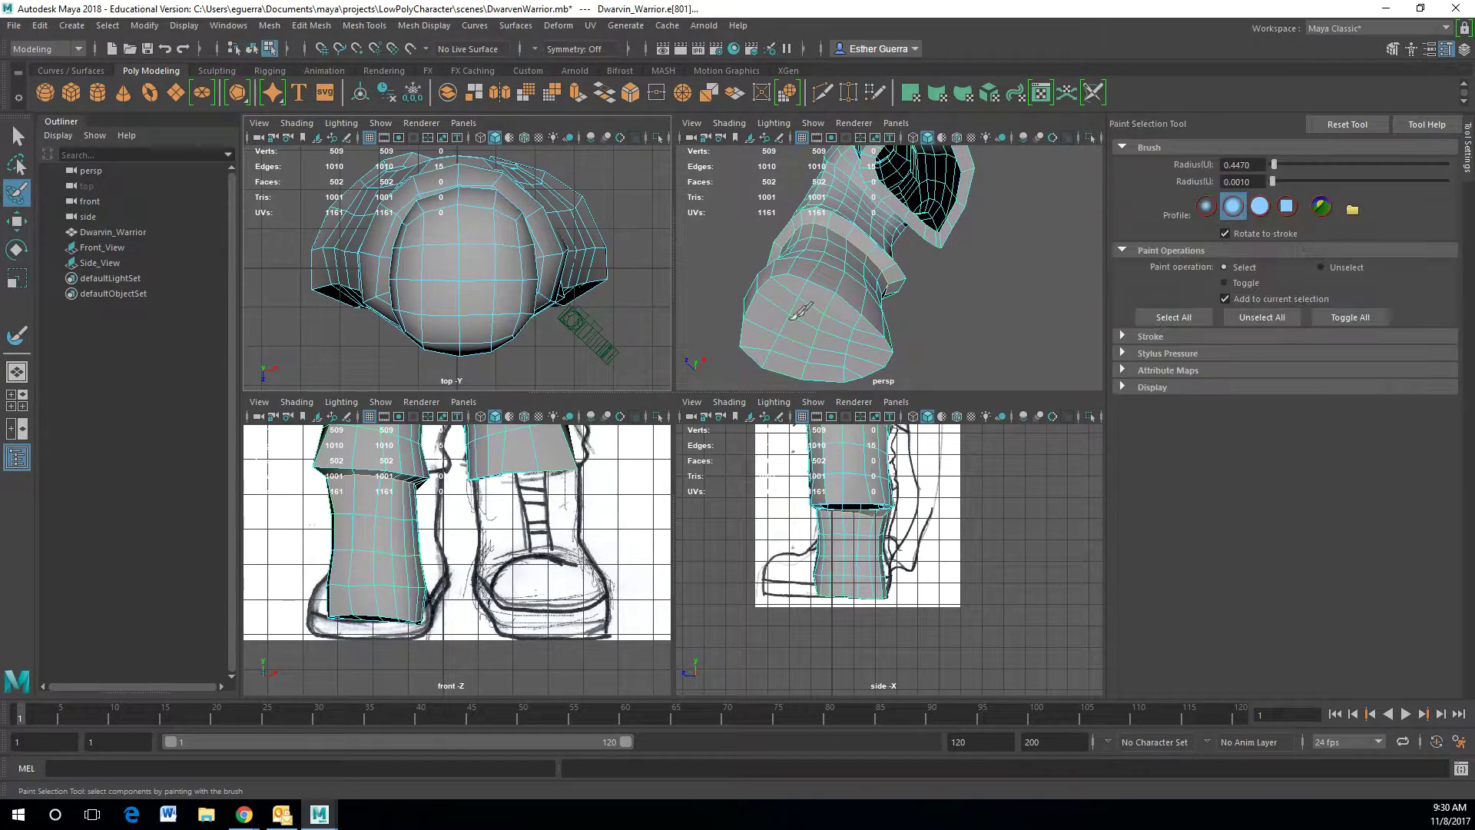
{"action": "right_click_drag", "start_coordinate": [799, 323], "coordinate": [802, 367]}
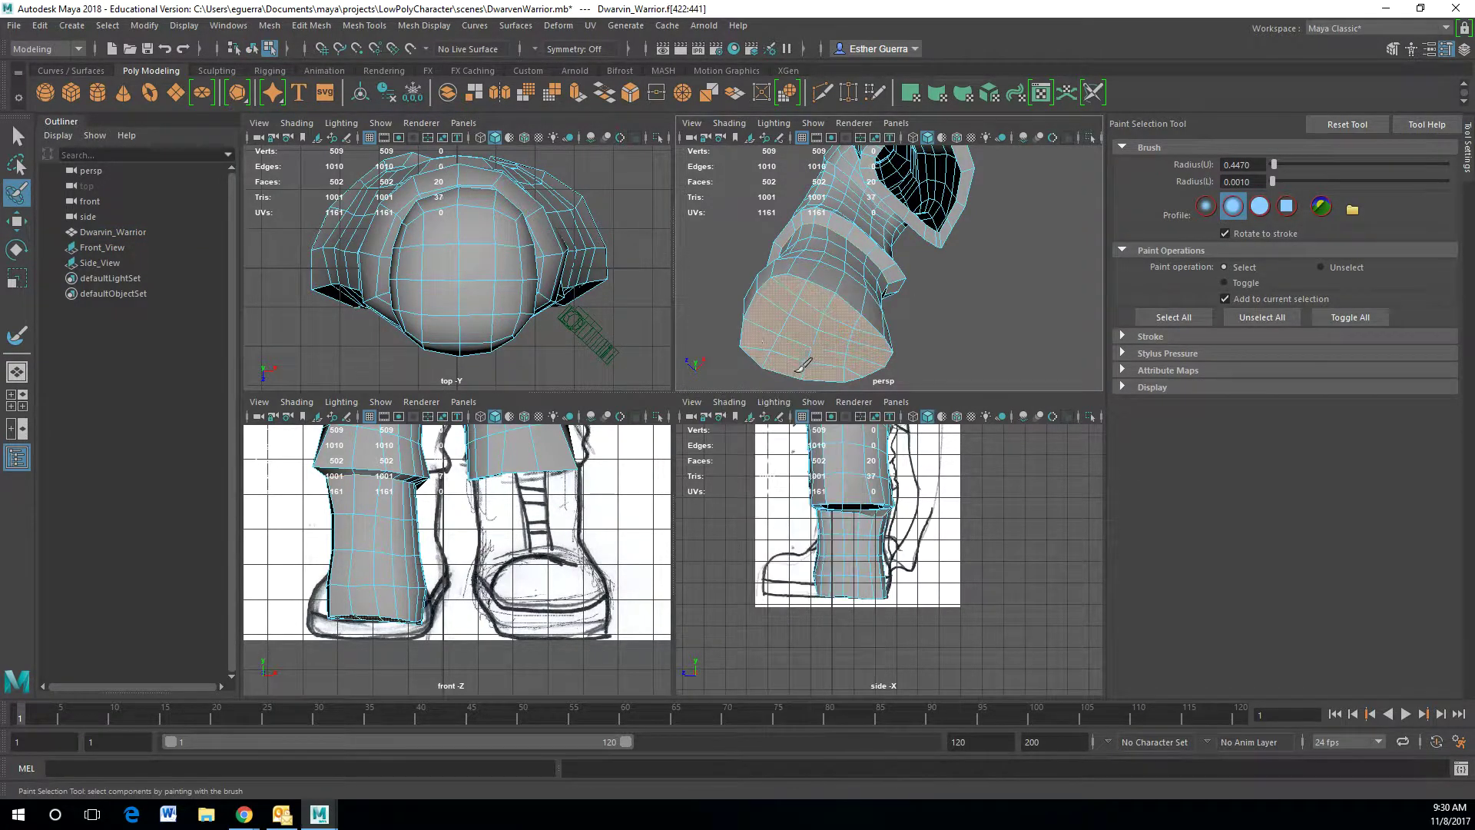
{"action": "key", "text": "e"}
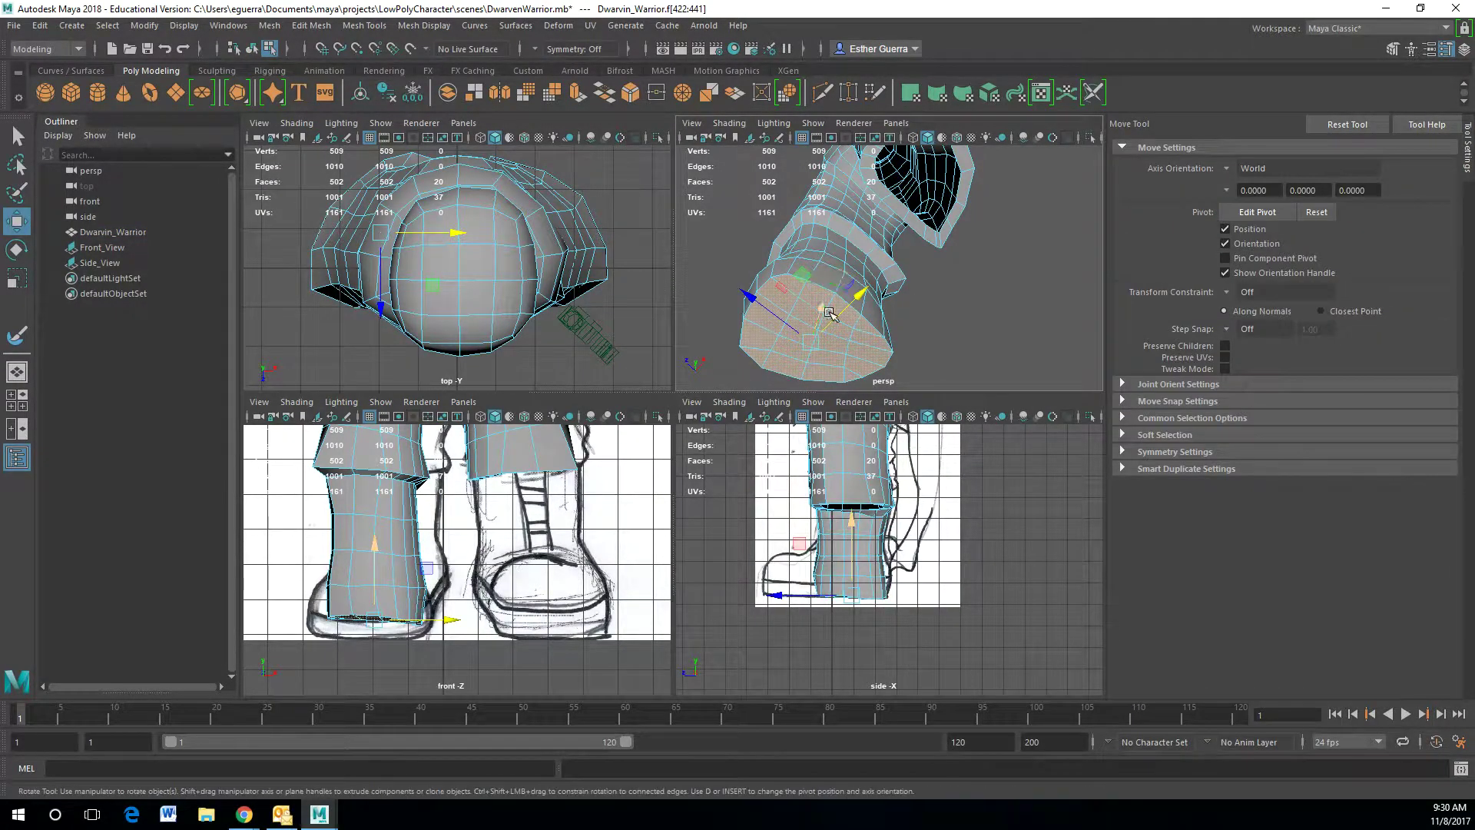
{"action": "key", "text": "r"}
{"action": "left_click_drag", "start_coordinate": [822, 301], "coordinate": [821, 369], "text": "alt"}
{"action": "left_click_drag", "start_coordinate": [922, 268], "coordinate": [1050, 337], "text": "alt"}
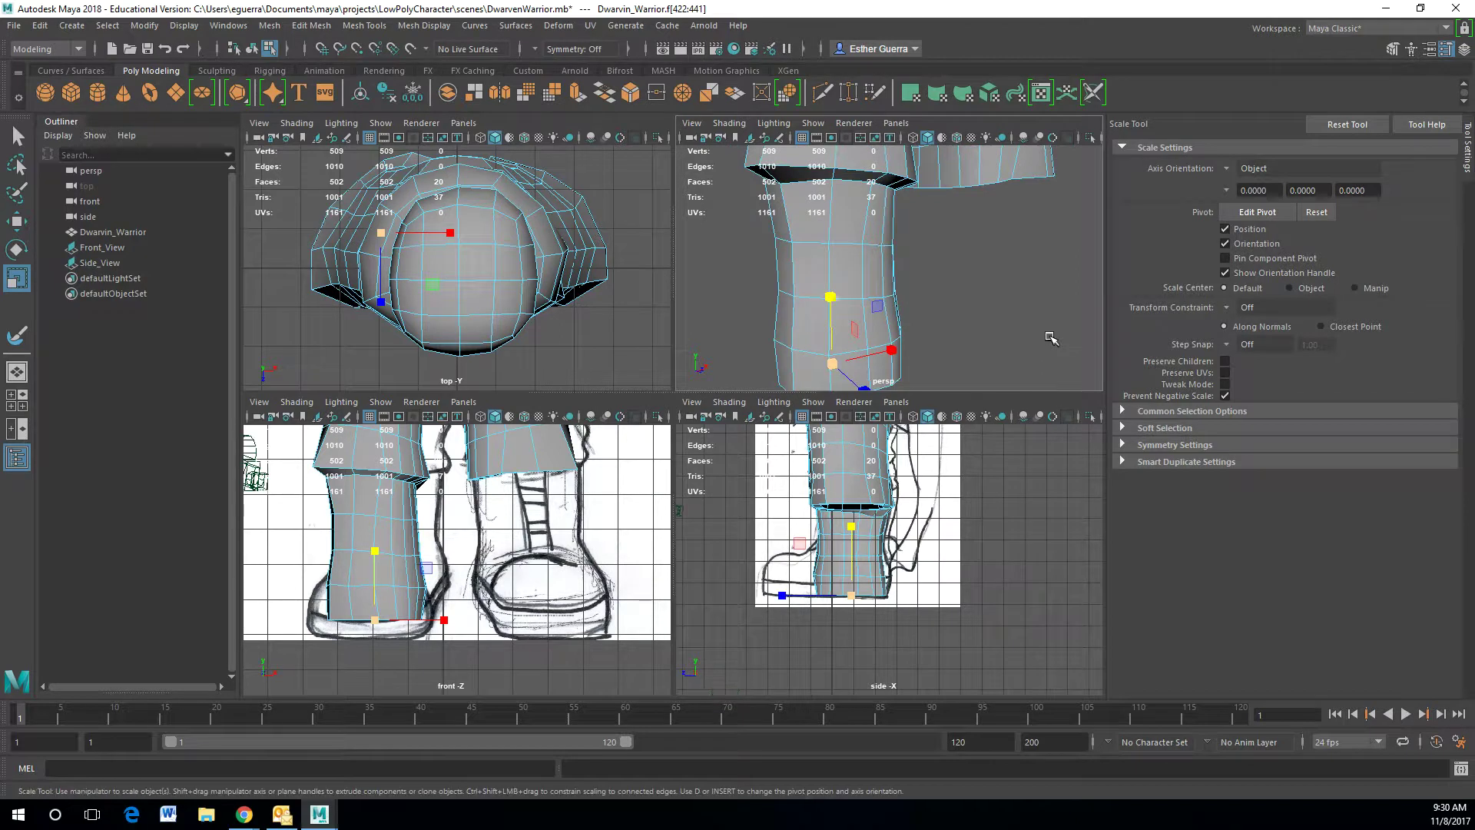
- Reselect the whole mesh and bulge the lower part of the right boot shaft with the Sculpt Geometry Tool's Pull operation
{"action": "left_click_drag", "start_coordinate": [987, 337], "coordinate": [873, 324], "text": "alt"}
{"action": "right_click_drag", "start_coordinate": [1009, 269], "coordinate": [1062, 246]}
{"action": "left_click", "coordinate": [594, 382]}
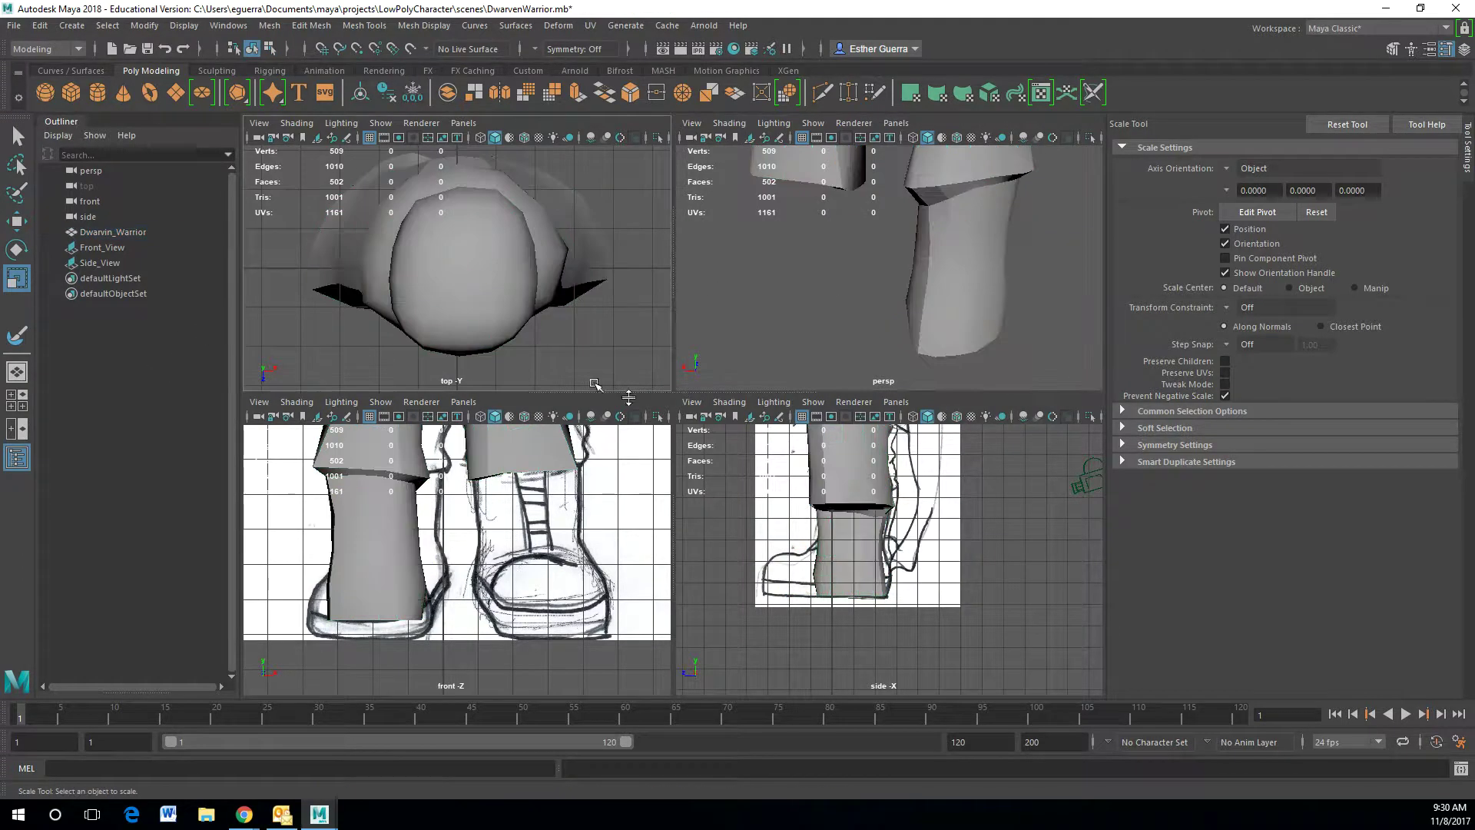
{"action": "left_click", "coordinate": [965, 274]}
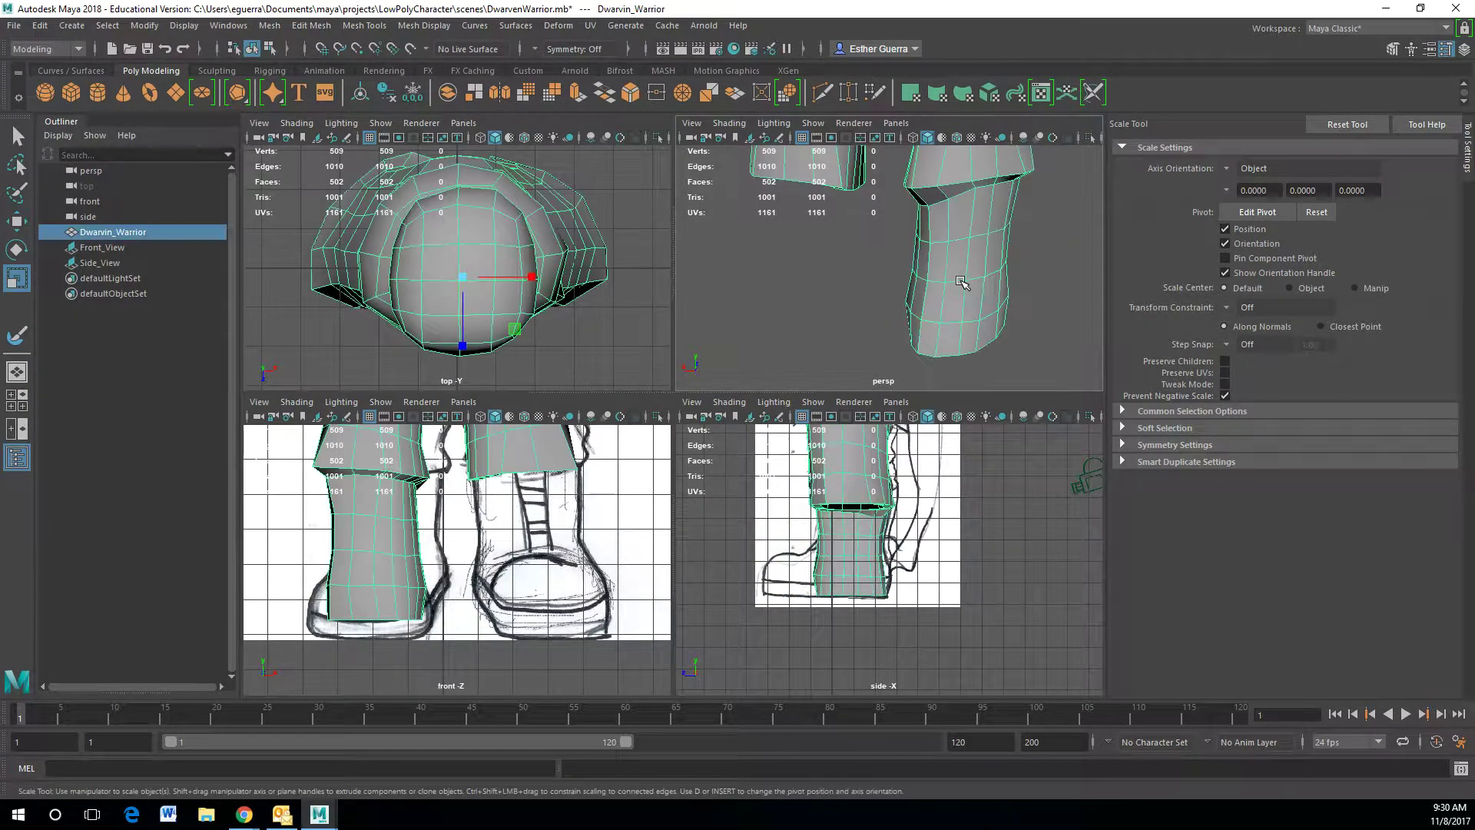
{"action": "left_click", "coordinate": [16, 338]}
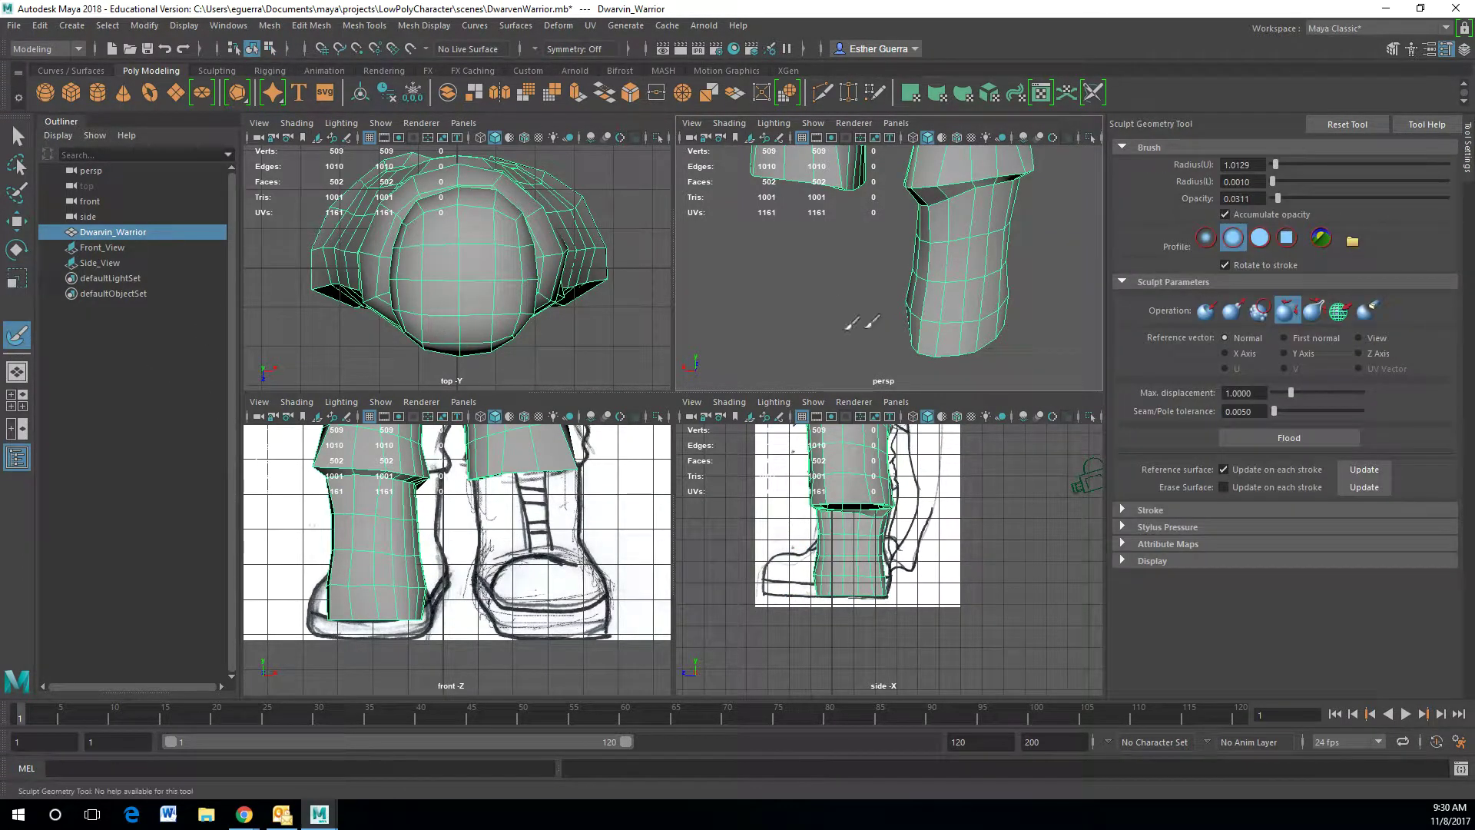
{"action": "left_click", "coordinate": [1230, 312]}
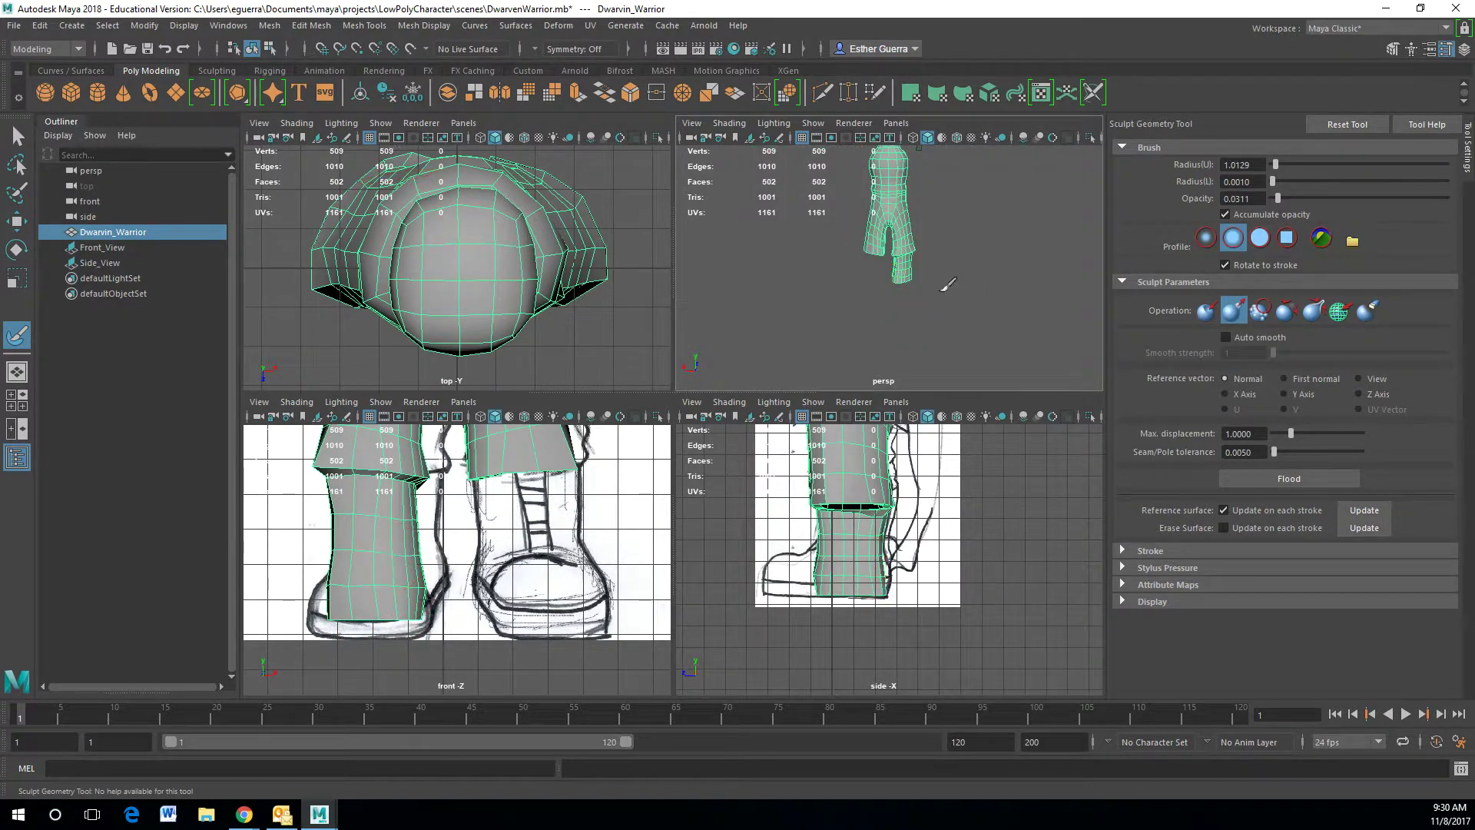
{"action": "scroll", "coordinate": [947, 284], "scroll_direction": "up", "scroll_amount": 6}
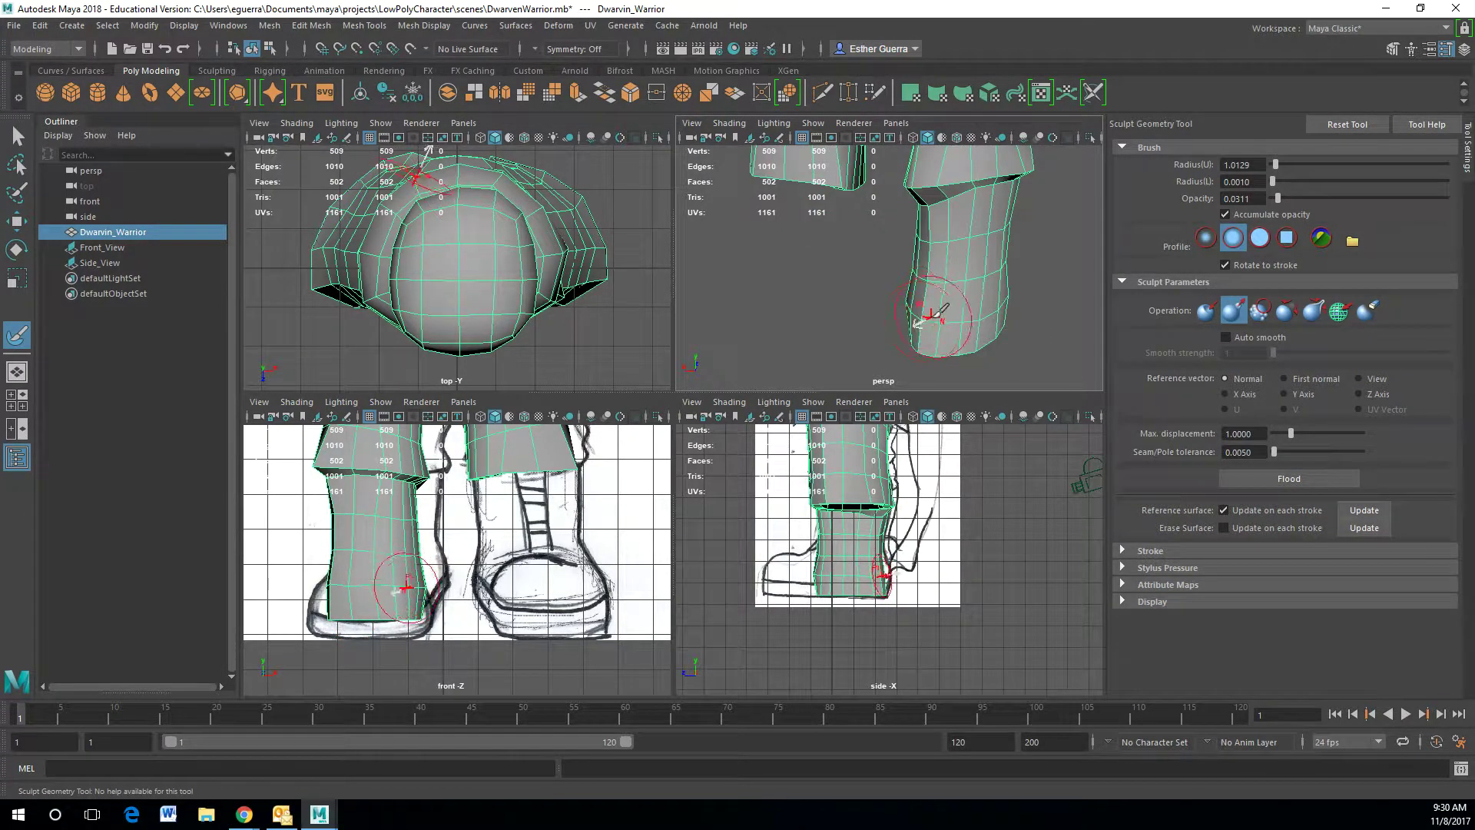
{"action": "left_click_drag", "start_coordinate": [920, 323], "coordinate": [963, 318], "text": "alt"}
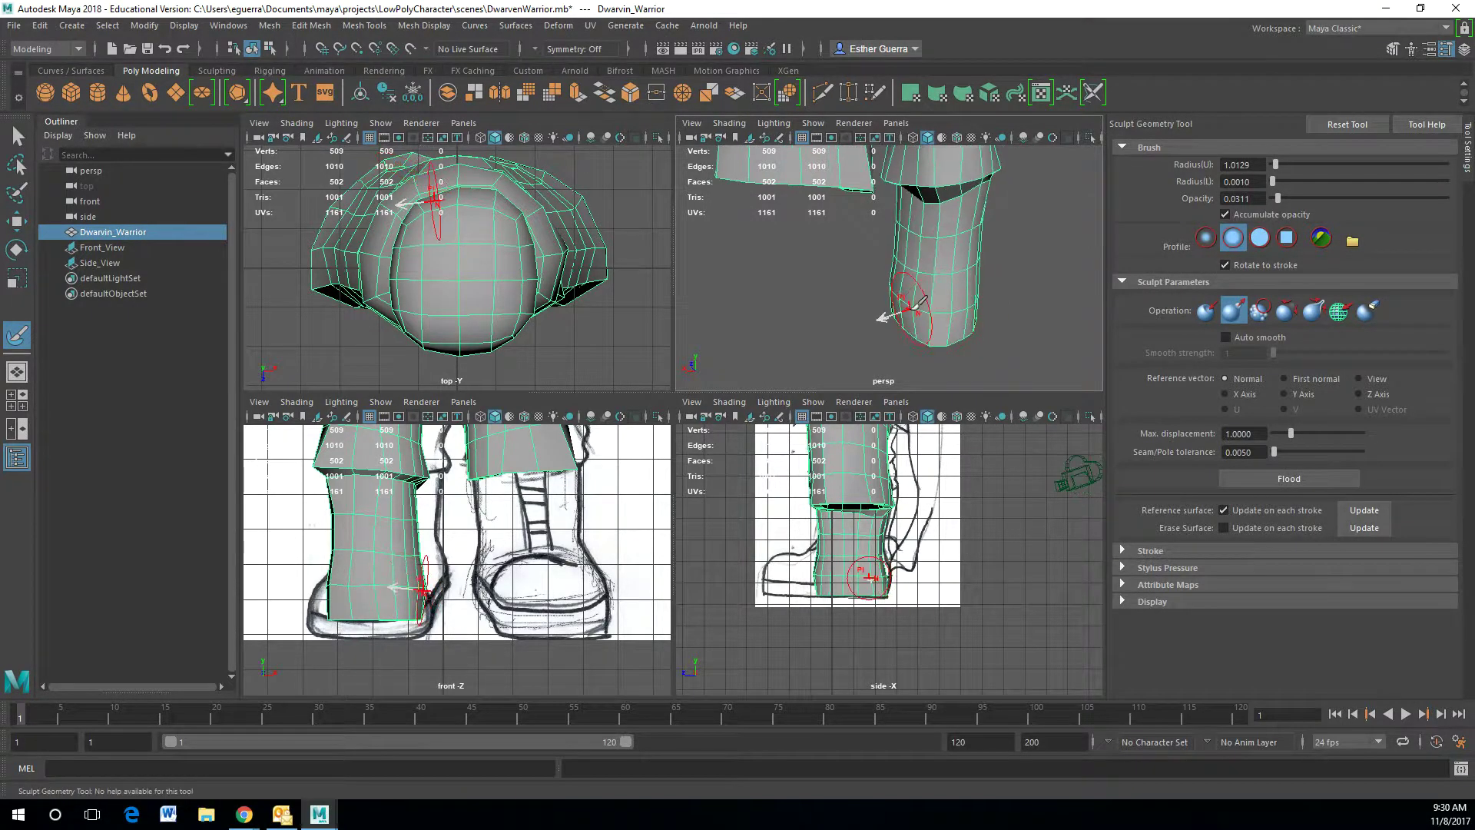
{"action": "left_click_drag", "start_coordinate": [981, 306], "coordinate": [1119, 306], "text": "alt"}
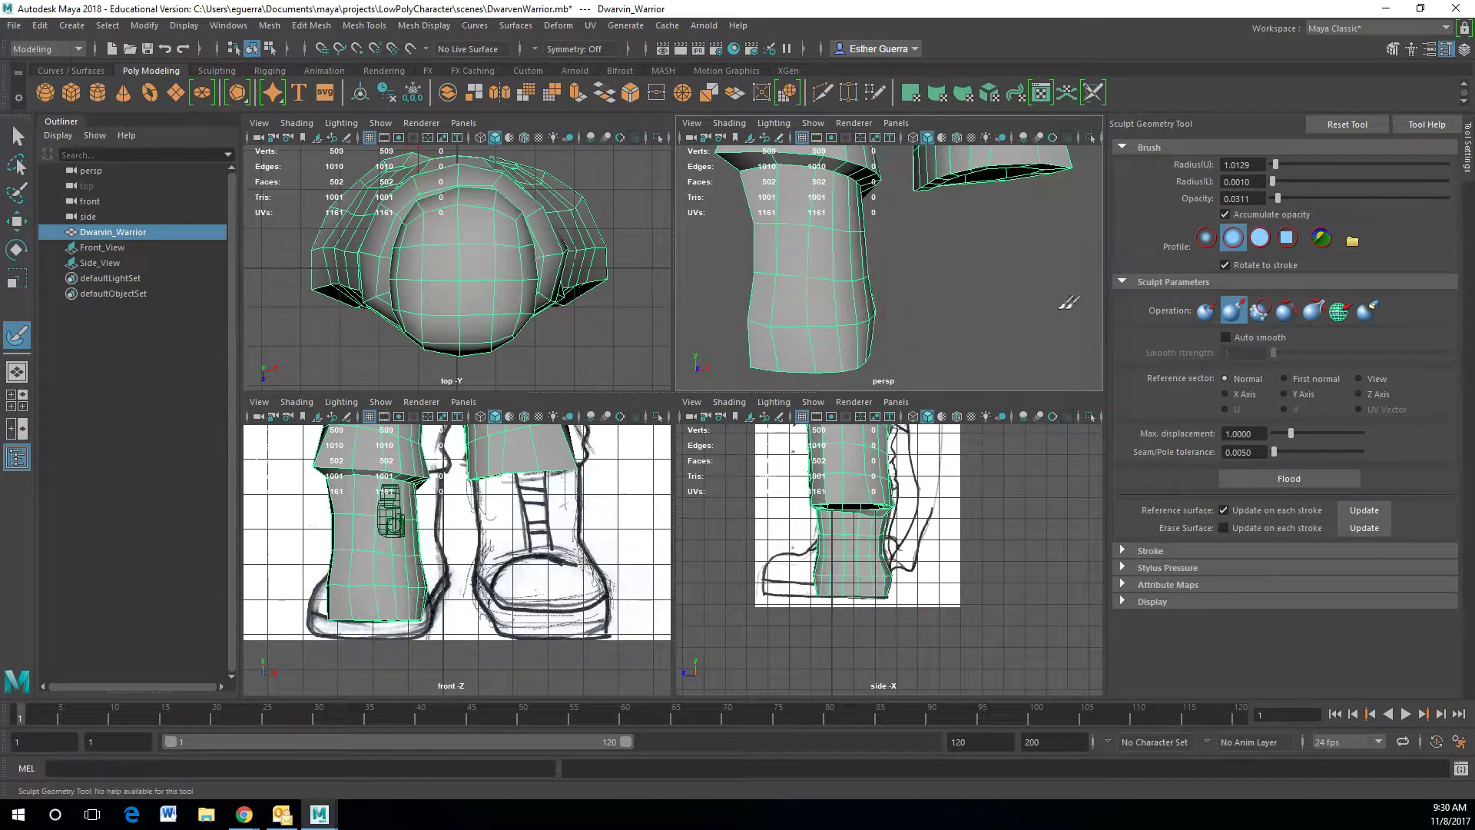
- Paint-select the front faces of the right boot shaft's lower part in addition to its bottom cap faces
{"action": "key", "text": "w"}
{"action": "right_click", "coordinate": [832, 326]}
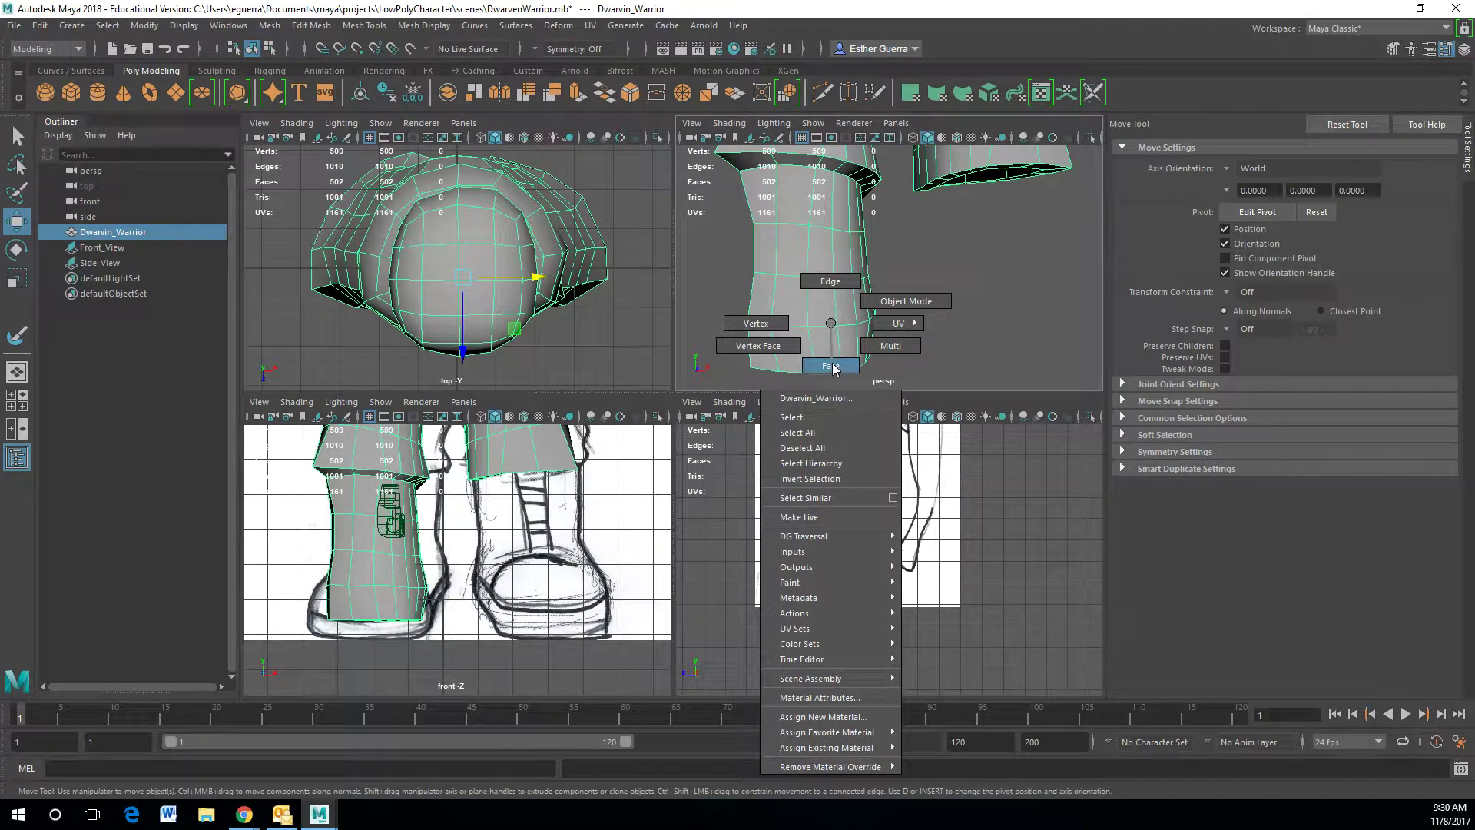
{"action": "right_click_drag", "start_coordinate": [832, 369], "coordinate": [833, 369]}
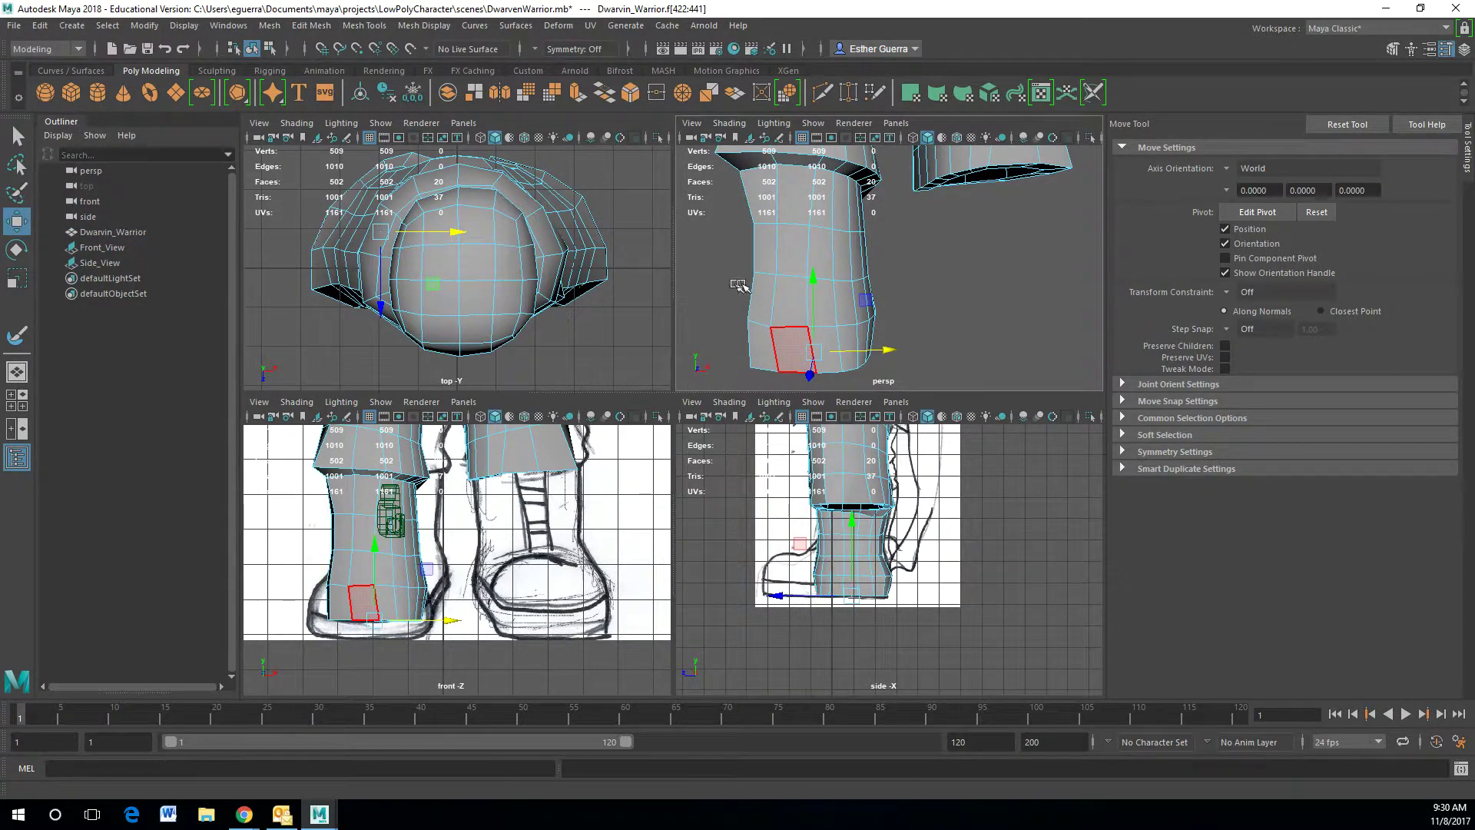
{"action": "left_click", "coordinate": [16, 193]}
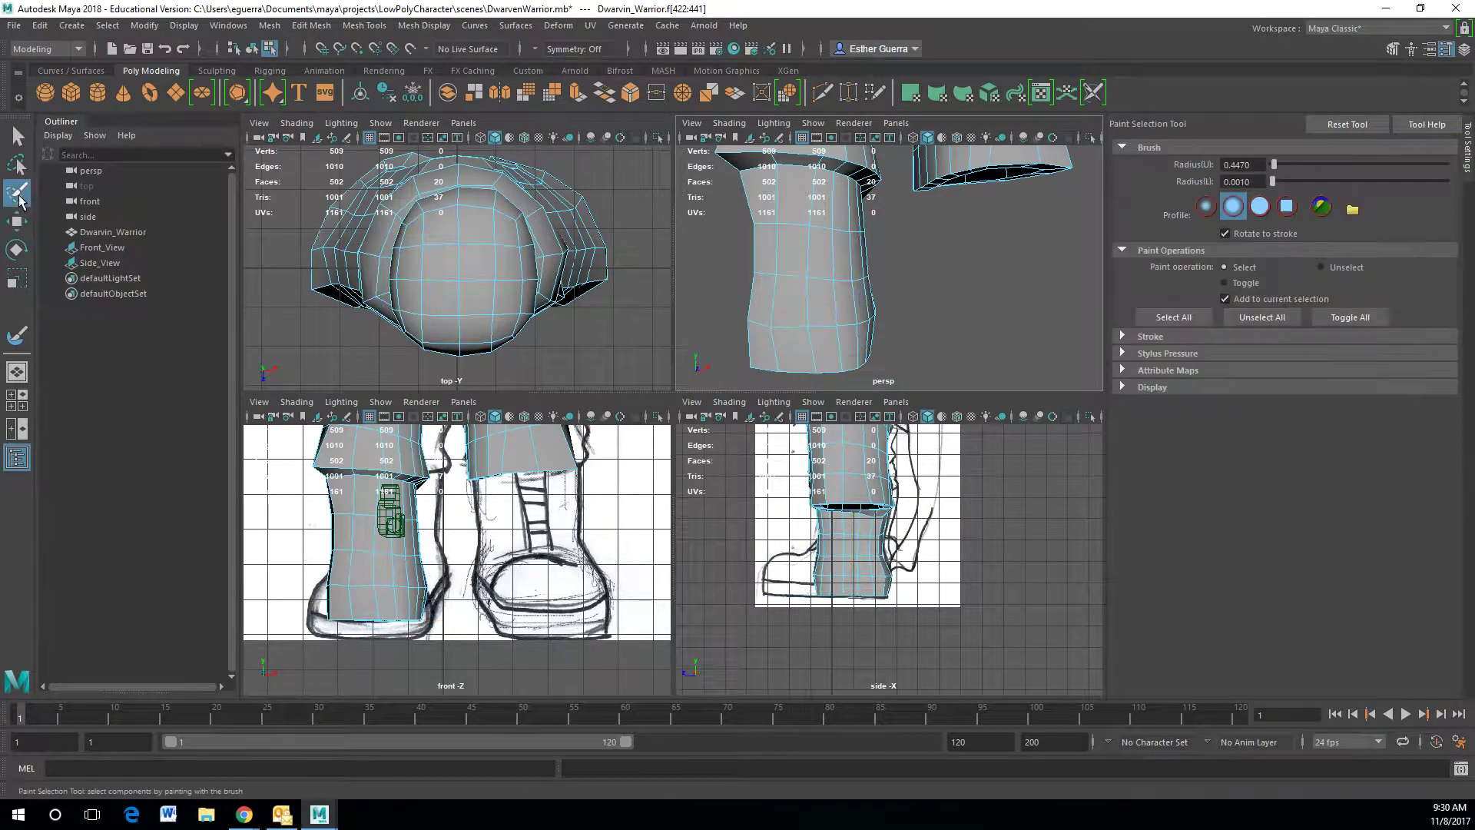
{"action": "left_click", "coordinate": [830, 346]}
{"action": "mouse_move", "coordinate": [767, 355]}
{"action": "left_mouse_down"}
{"action": "mouse_move", "coordinate": [816, 323]}
{"action": "mouse_move", "coordinate": [799, 350]}
{"action": "mouse_move", "coordinate": [852, 342]}
{"action": "mouse_move", "coordinate": [848, 294]}
{"action": "mouse_move", "coordinate": [882, 336]}
{"action": "mouse_move", "coordinate": [899, 320]}
{"action": "mouse_move", "coordinate": [851, 354]}
{"action": "mouse_move", "coordinate": [925, 247]}
{"action": "mouse_move", "coordinate": [895, 307]}
{"action": "mouse_move", "coordinate": [932, 349]}
{"action": "mouse_move", "coordinate": [825, 304]}
{"action": "mouse_move", "coordinate": [736, 311]}
{"action": "left_mouse_up"}
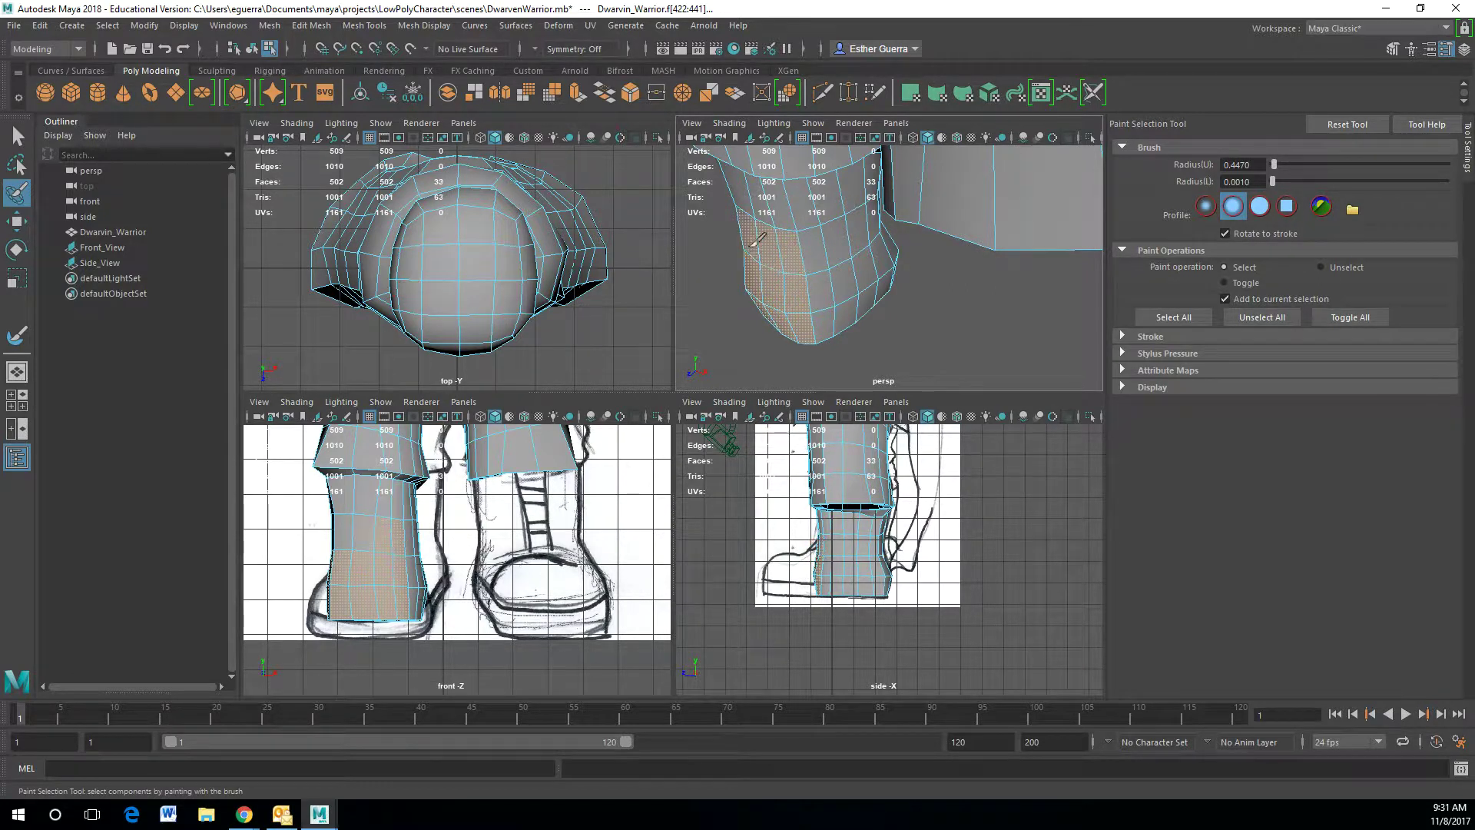
{"action": "left_click_drag", "start_coordinate": [773, 281], "coordinate": [883, 211], "text": "alt"}
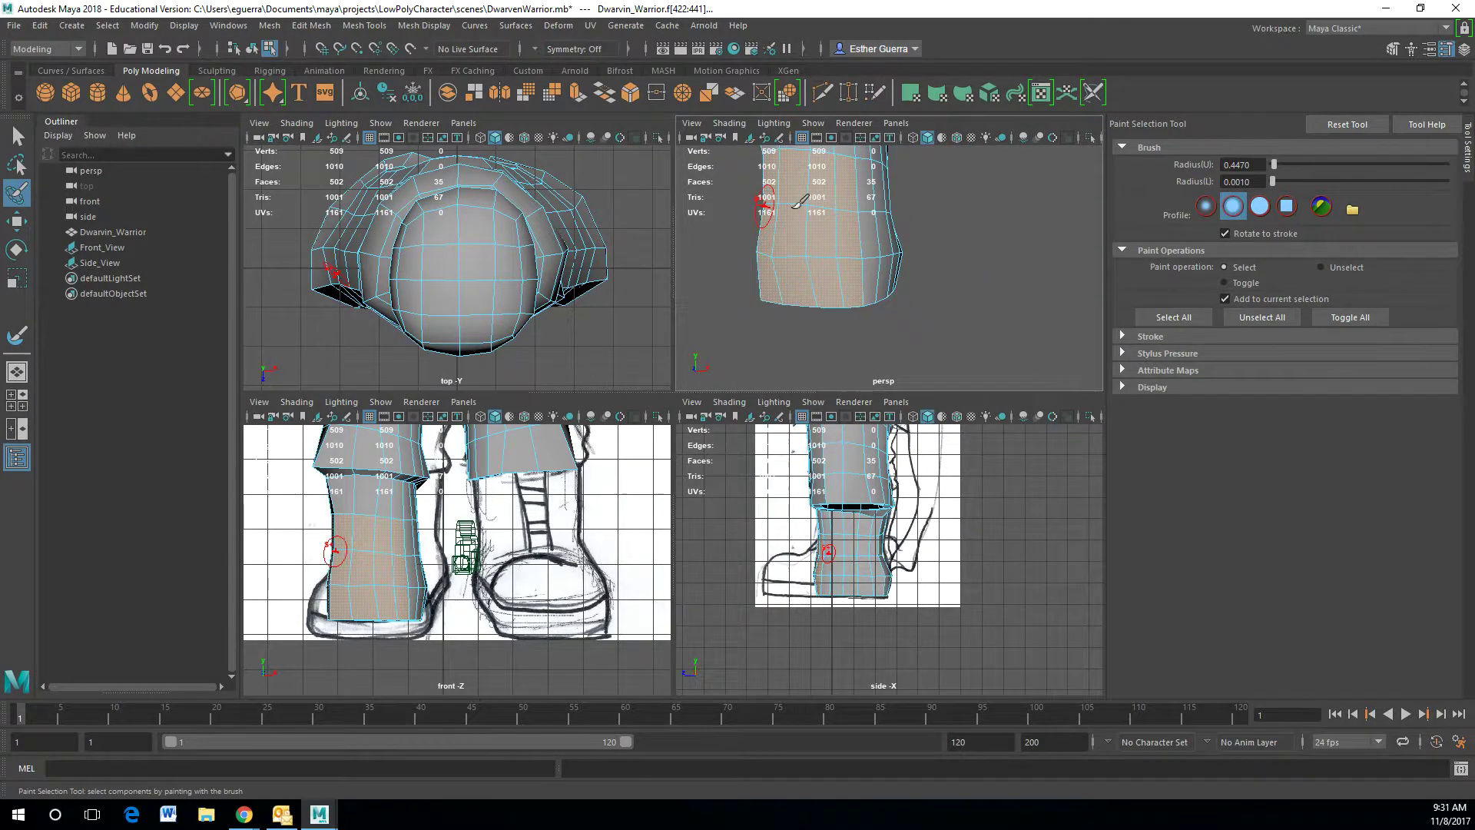
- Try to extrude the selected front and bottom faces of the right boot shaft, and undo the extrusion
{"action": "key", "text": "ctrl+e"}
{"action": "left_click", "coordinate": [885, 206]}
{"action": "left_click_drag", "start_coordinate": [927, 311], "coordinate": [853, 192], "text": "alt"}
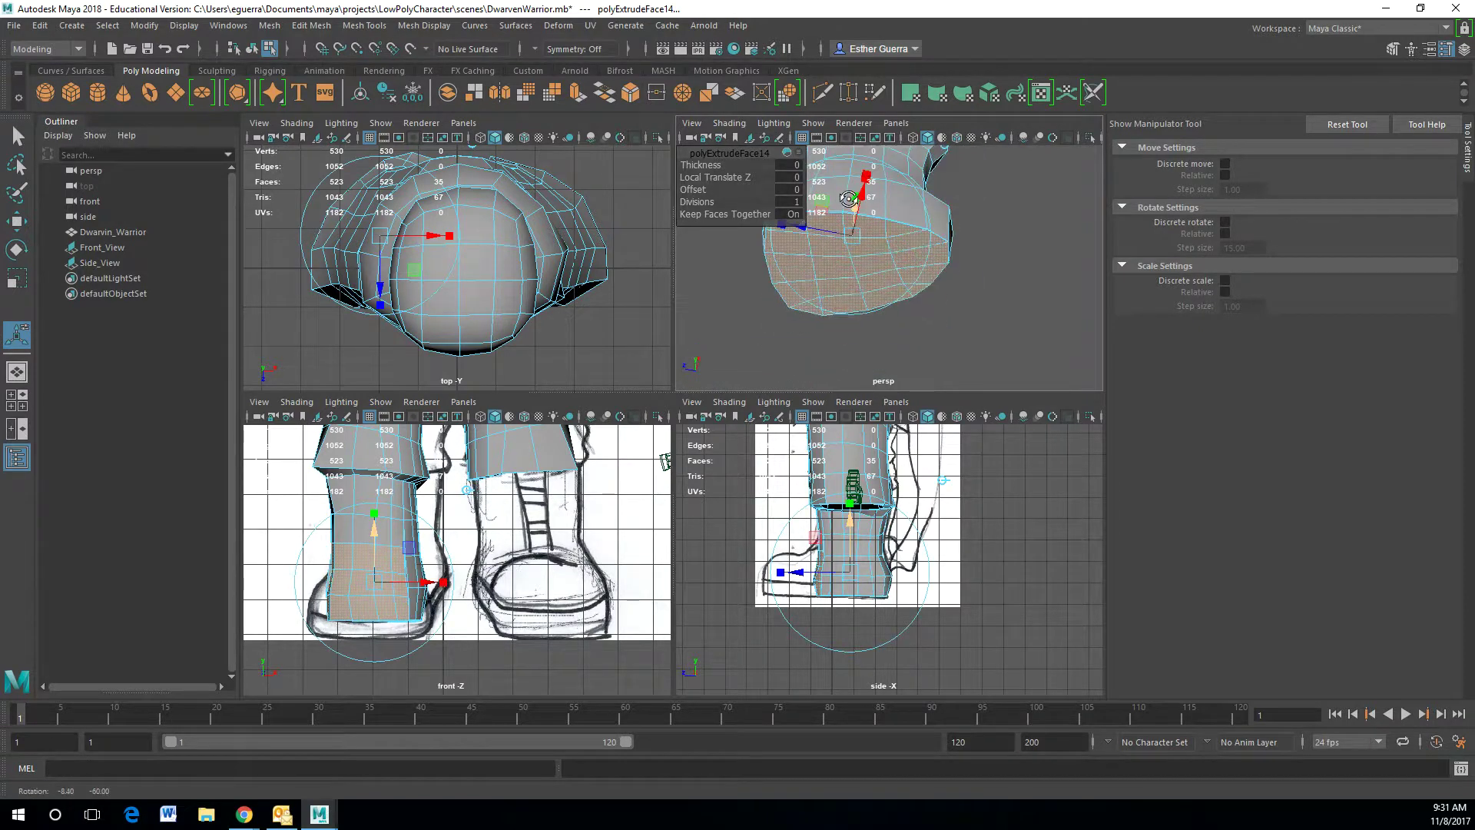
{"action": "key", "text": "ctrl+z"}
{"action": "key", "text": "ctrl+z"}
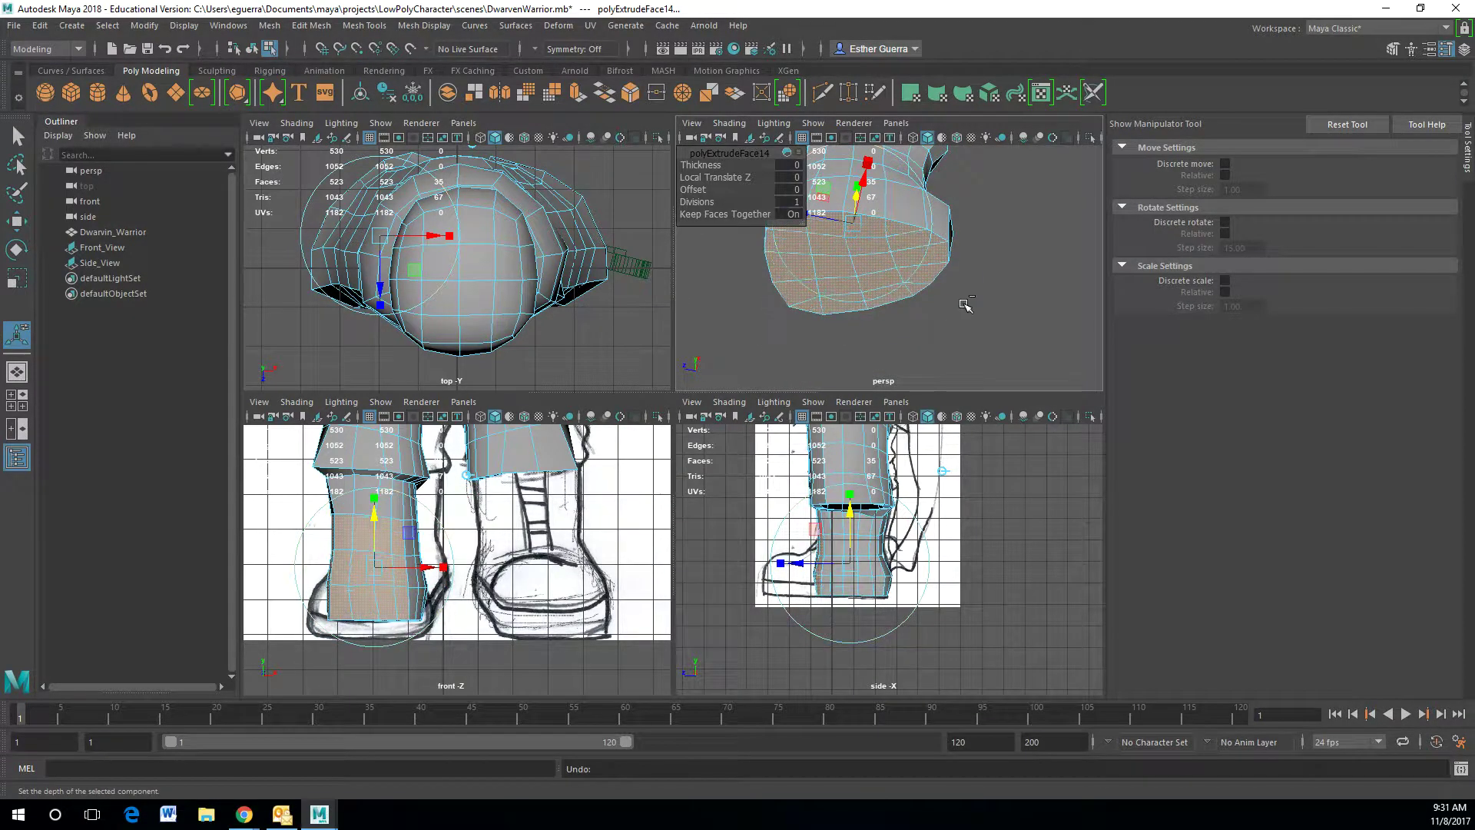
{"action": "key", "text": "ctrl+z"}
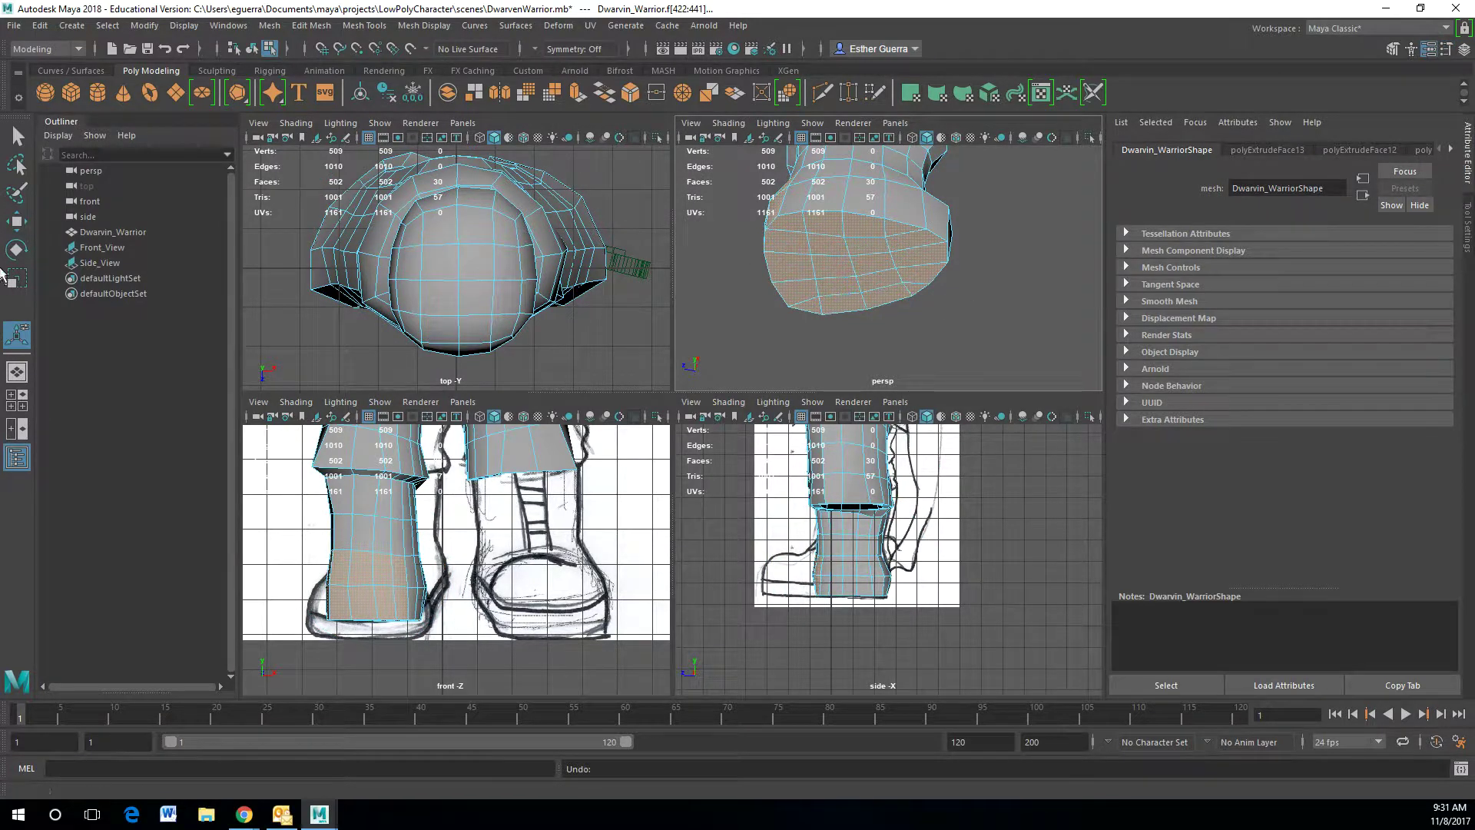
- Remove the bottom cap faces from the selection and paint-select only the front faces of the right boot shaft's lower part
{"action": "left_click", "coordinate": [11, 193]}
{"action": "mouse_move", "coordinate": [845, 244]}
{"action": "left_mouse_down", "text": "ctrl"}
{"action": "mouse_move", "coordinate": [819, 269]}
{"action": "mouse_move", "coordinate": [909, 250]}
{"action": "mouse_move", "coordinate": [791, 256]}
{"action": "mouse_move", "coordinate": [813, 312]}
{"action": "left_mouse_up", "text": "ctrl"}
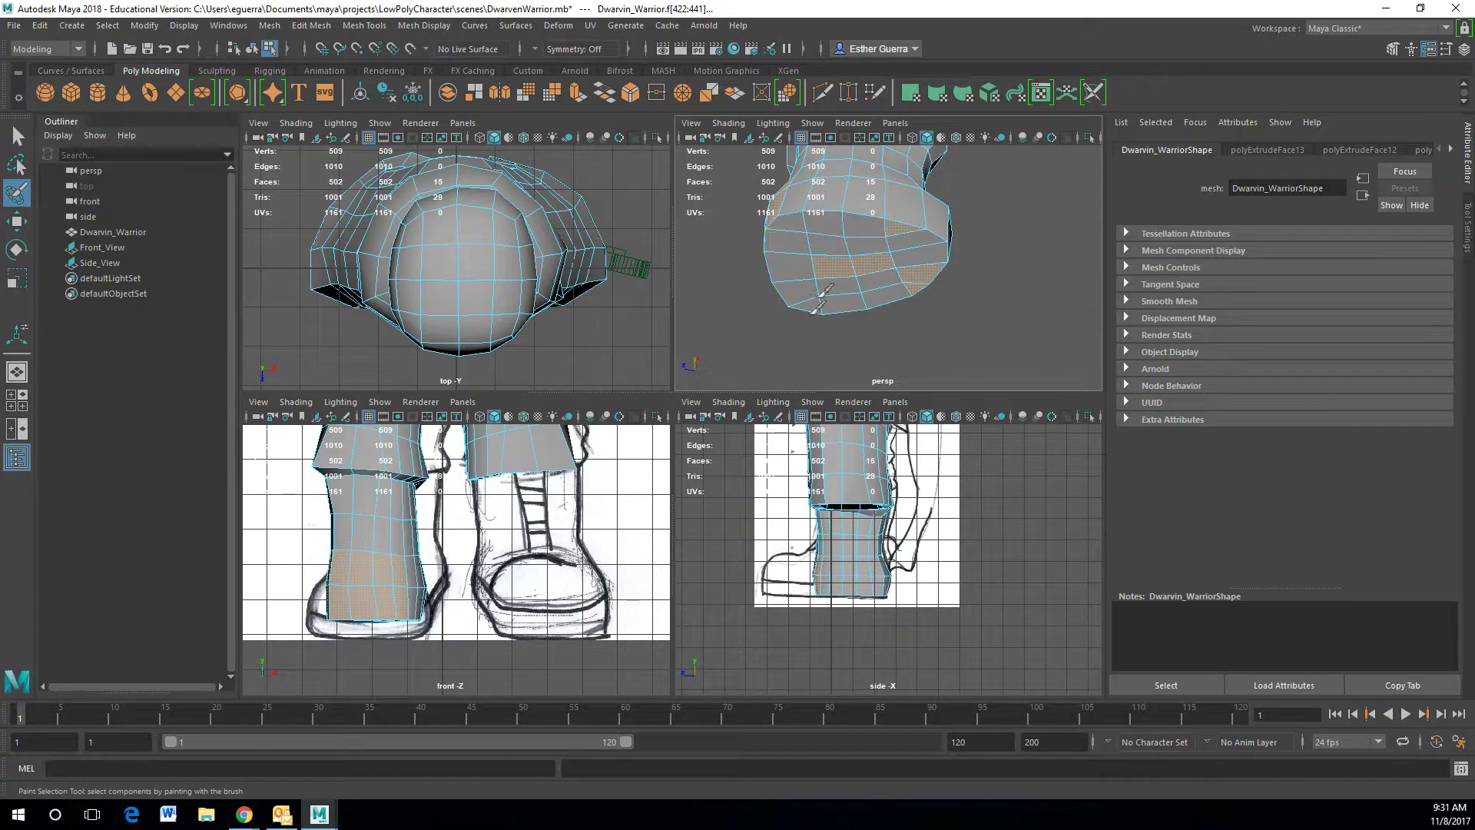
{"action": "mouse_move", "coordinate": [904, 261]}
{"action": "left_mouse_down", "text": "ctrl"}
{"action": "mouse_move", "coordinate": [926, 283]}
{"action": "mouse_move", "coordinate": [1113, 330]}
{"action": "mouse_move", "coordinate": [1070, 338]}
{"action": "left_mouse_up", "text": "ctrl"}
{"action": "left_click_drag", "start_coordinate": [1002, 265], "coordinate": [880, 292]}
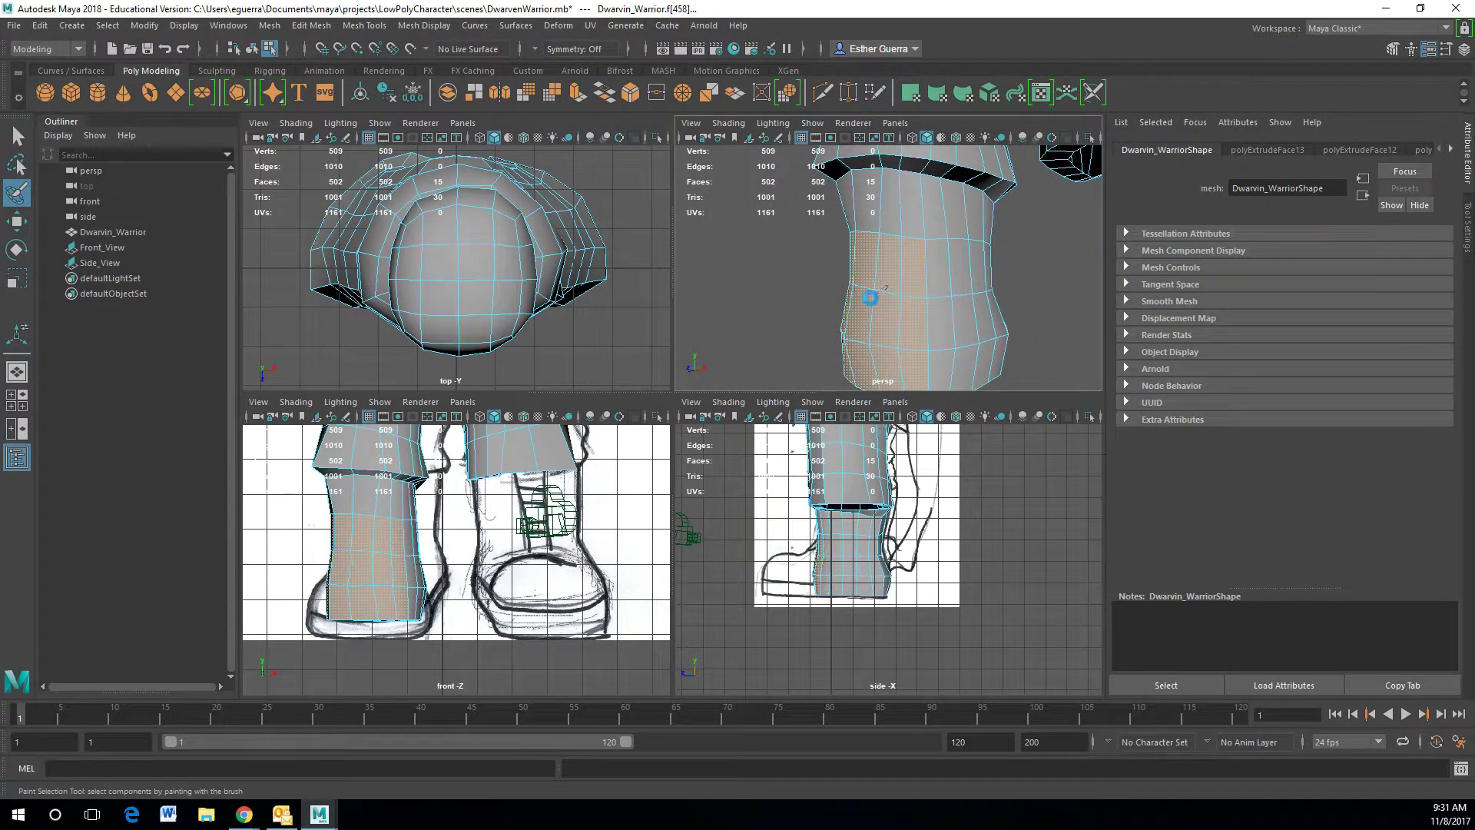
- Extrude the front faces of the right boot shaft 0.701 forward and 0.366 down, scaling their height to 0.738
{"action": "key", "text": "ctrl+e"}
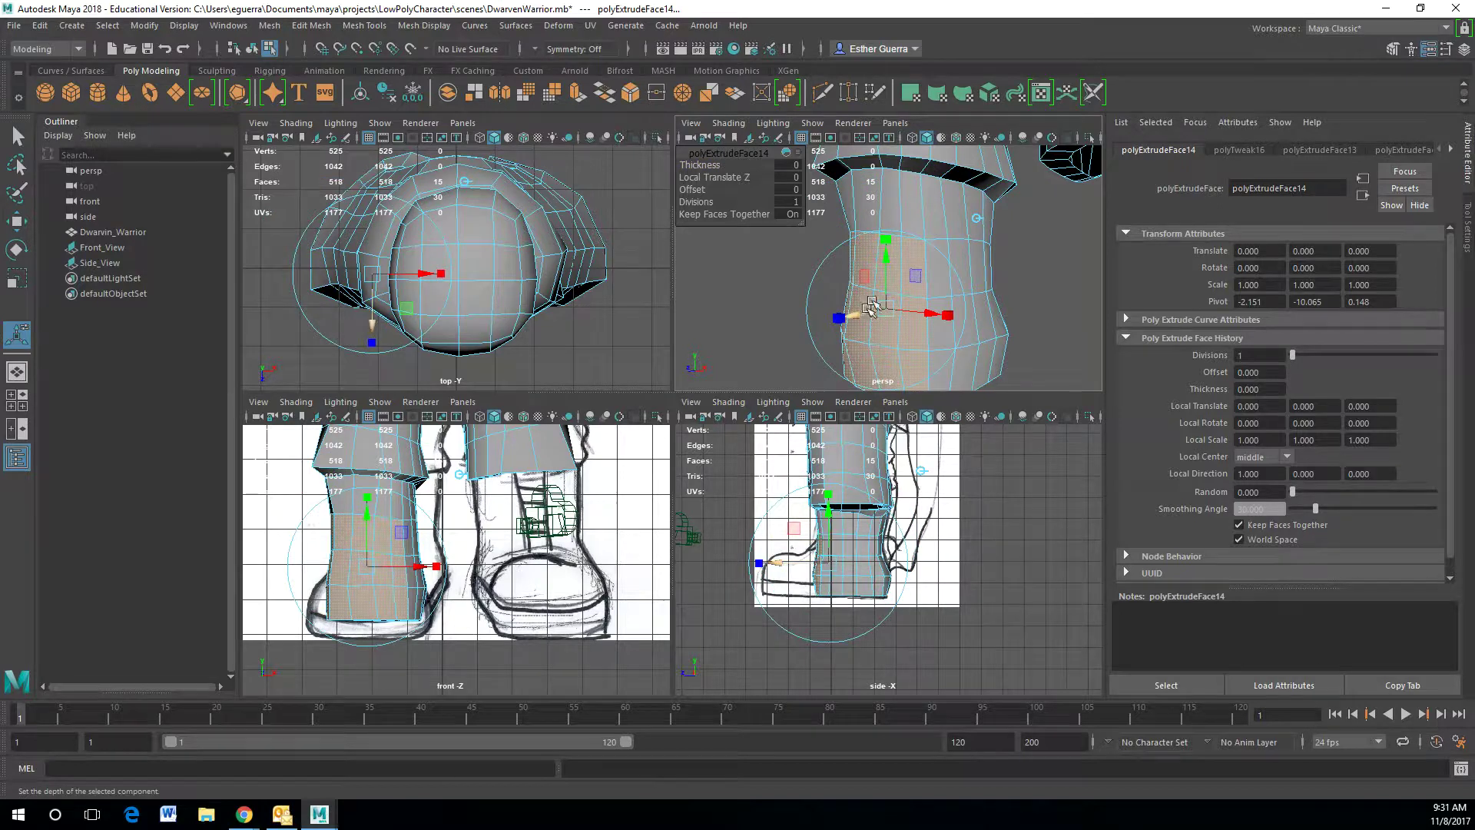
{"action": "left_click_drag", "start_coordinate": [890, 240], "coordinate": [811, 340]}
{"action": "left_click_drag", "start_coordinate": [864, 260], "coordinate": [868, 286]}
- Extrude the boot's front faces again, 0.508 forward and 0.236 down, scaling them to 1.091, 0.785 and 0.420 in X, Y and Z
{"action": "key", "text": "ctrl+e"}
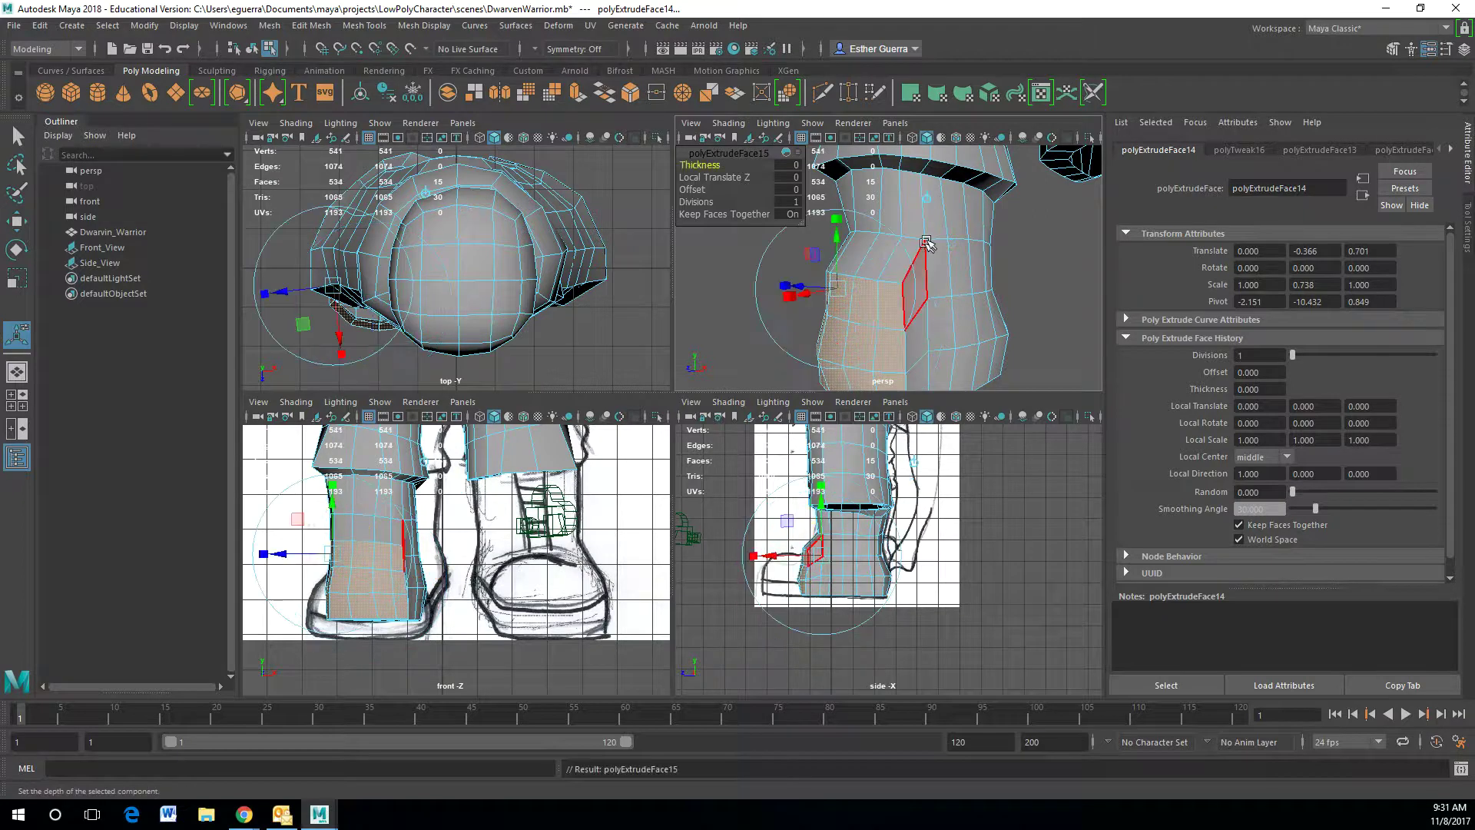
{"action": "left_click_drag", "start_coordinate": [826, 343], "coordinate": [805, 348]}
{"action": "left_click_drag", "start_coordinate": [843, 269], "coordinate": [1013, 366]}
- Extrude the boot's front faces about 0.77 further forward and slightly upward to continue the foot towards the toe
{"action": "left_click_drag", "start_coordinate": [920, 338], "coordinate": [761, 306], "text": "alt"}
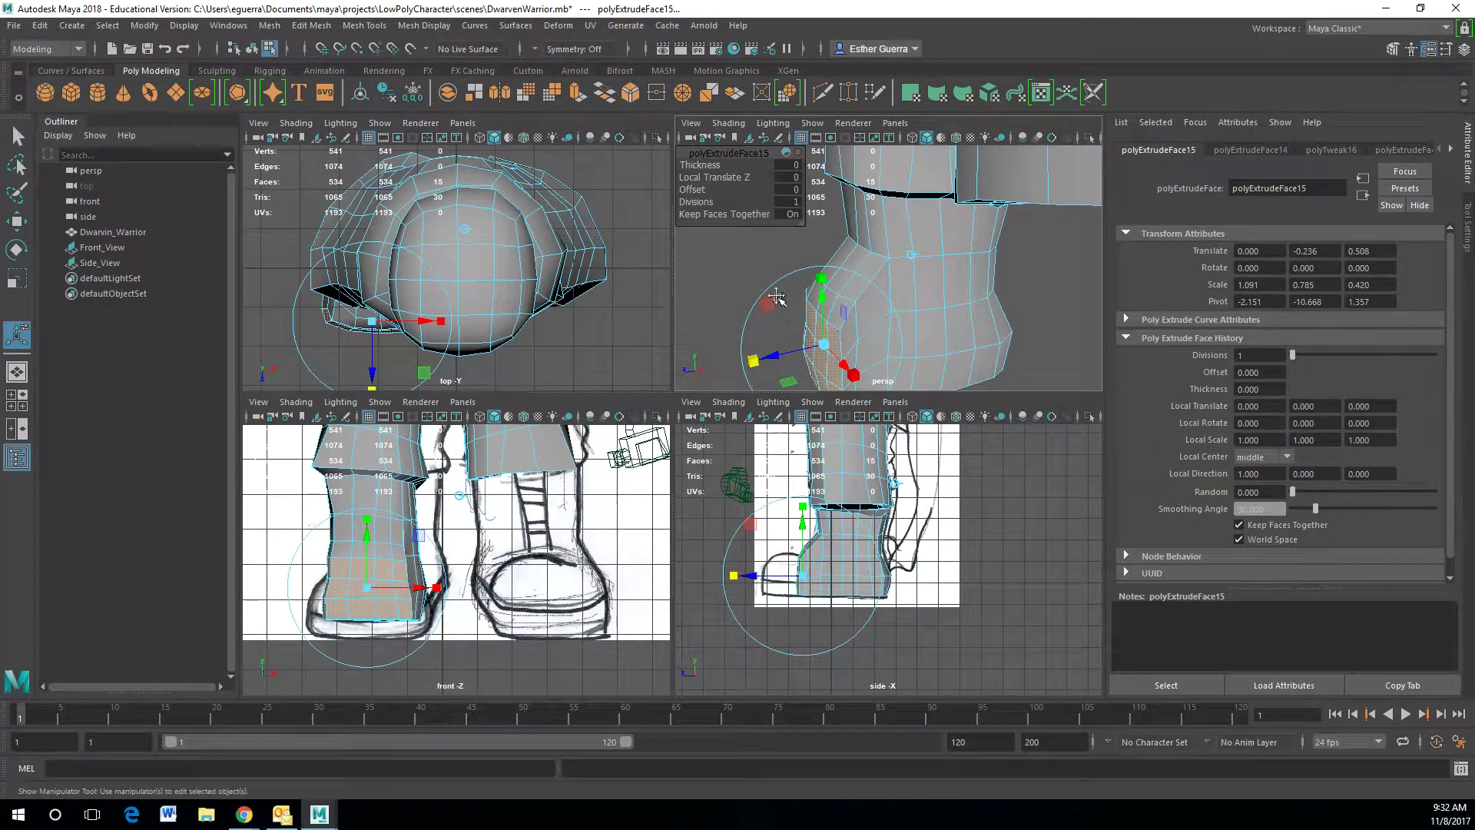
{"action": "middle_click_drag", "start_coordinate": [778, 300], "coordinate": [826, 246], "text": "alt"}
{"action": "key", "text": "ctrl+e"}
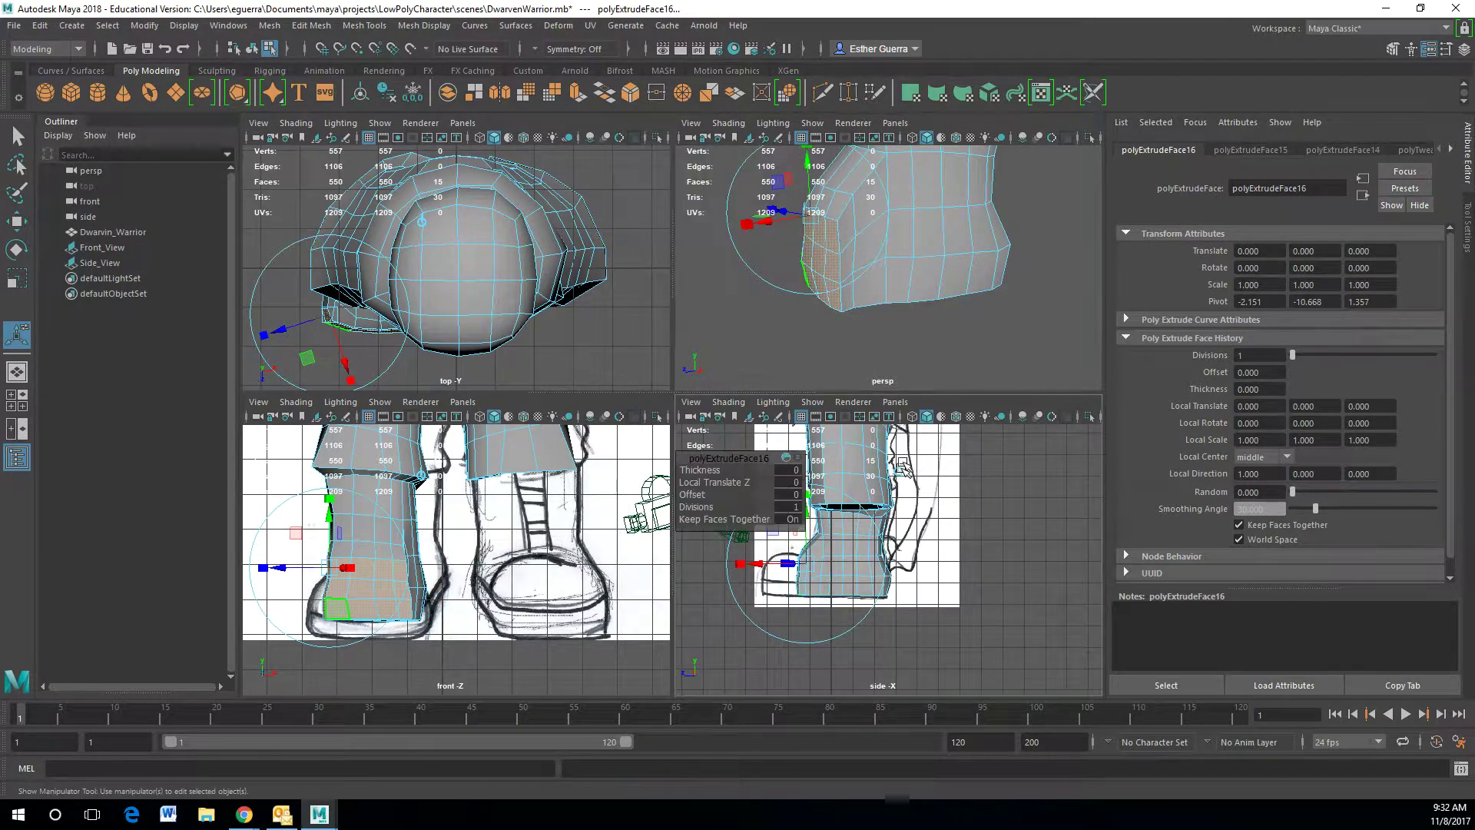
{"action": "left_click_drag", "start_coordinate": [799, 265], "coordinate": [759, 256]}
{"action": "mouse_move", "coordinate": [817, 244]}
{"action": "left_mouse_down"}
{"action": "mouse_move", "coordinate": [822, 232]}
{"action": "mouse_move", "coordinate": [818, 257]}
{"action": "left_mouse_up"}
{"action": "key", "text": "w"}
- Extrude the foot's front faces another 0.742 forward and widen them to 1.067 in X
{"action": "key", "text": "ctrl+e"}
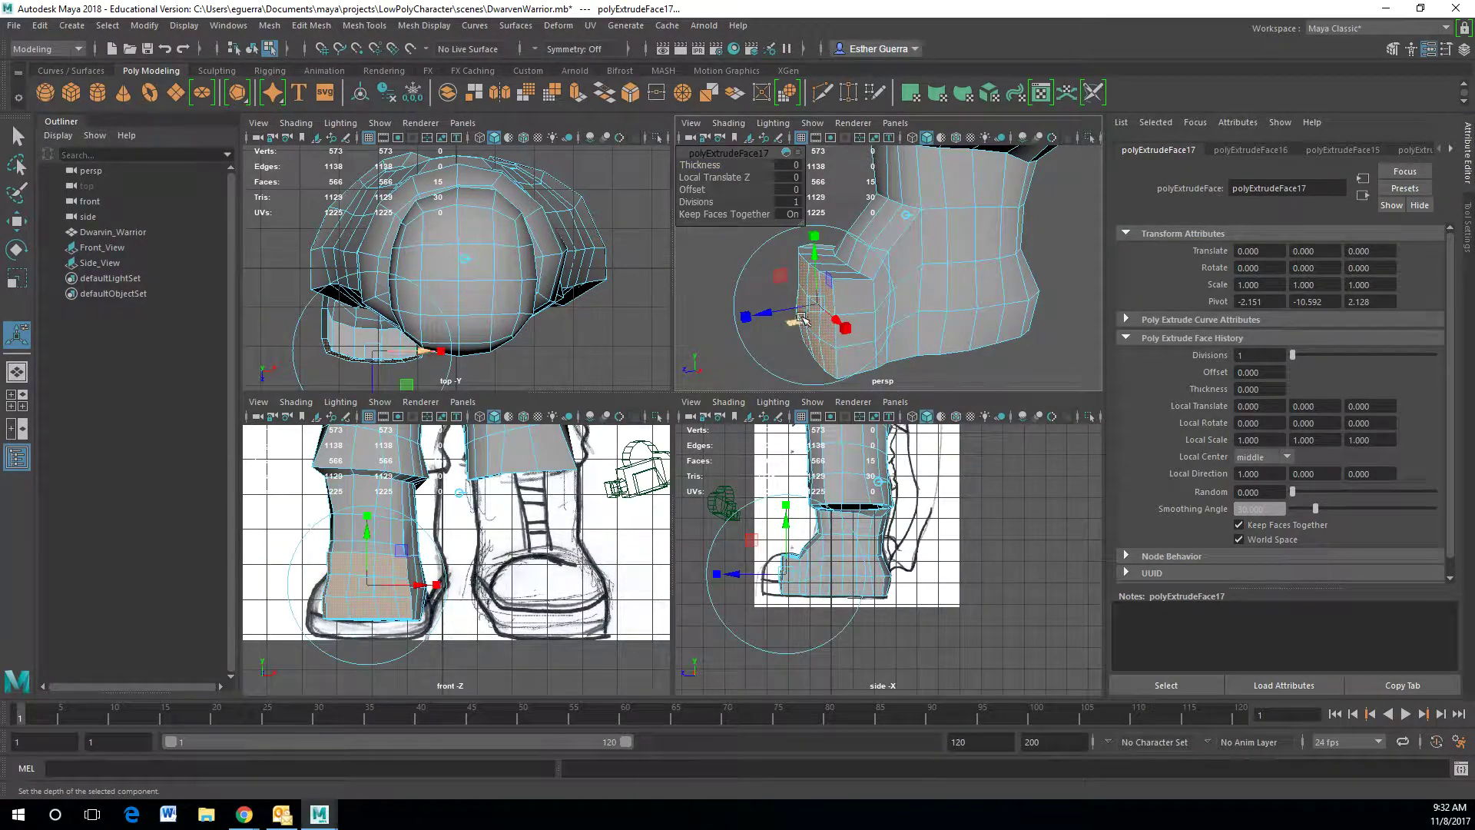
{"action": "left_click_drag", "start_coordinate": [766, 314], "coordinate": [726, 323]}
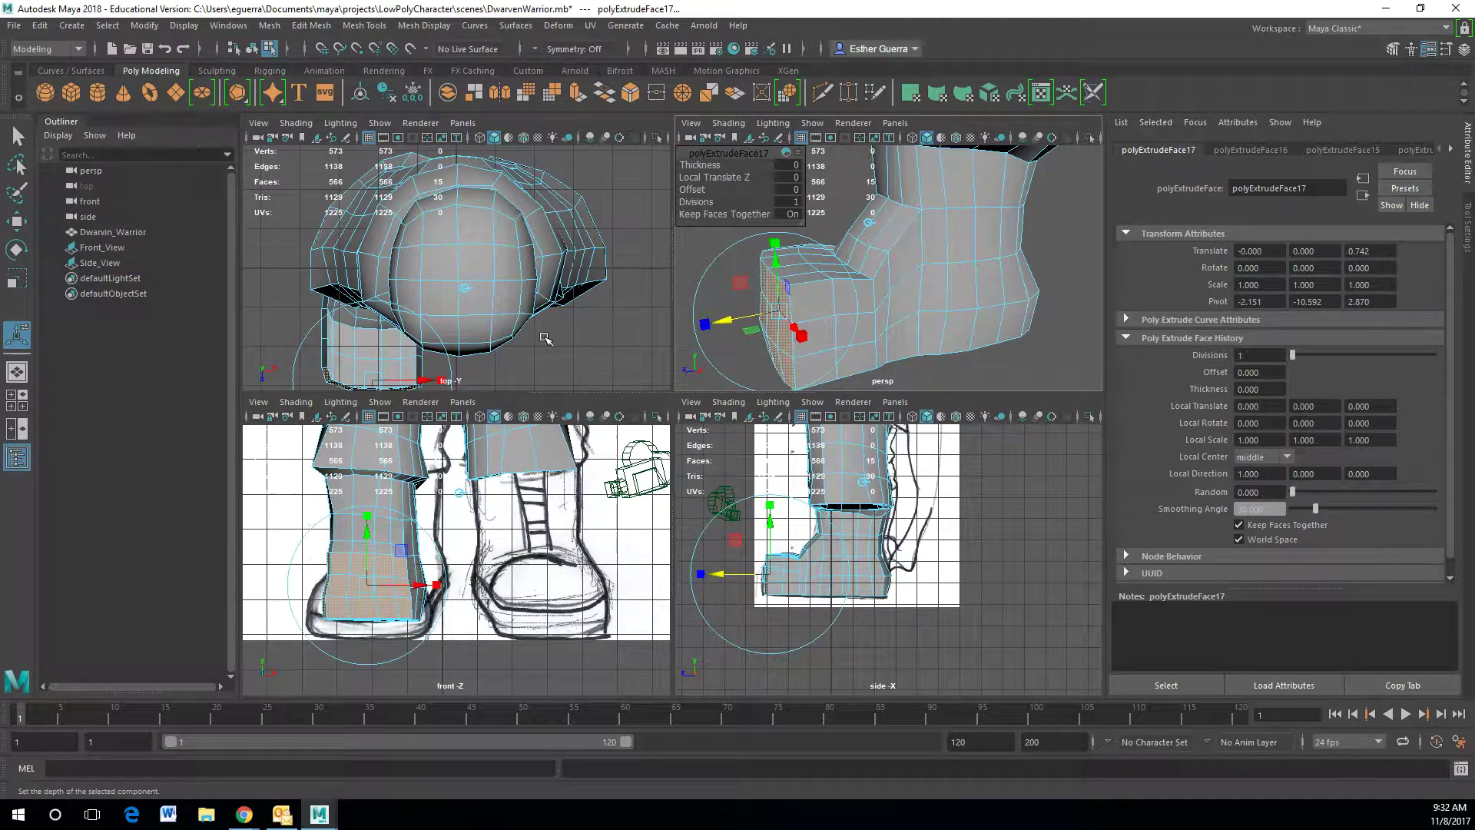
{"action": "left_click_drag", "start_coordinate": [819, 250], "coordinate": [905, 305], "text": "alt"}
{"action": "middle_click_drag", "start_coordinate": [903, 289], "coordinate": [876, 185], "text": "alt"}
{"action": "left_click_drag", "start_coordinate": [986, 303], "coordinate": [881, 251]}
{"action": "left_click", "coordinate": [847, 154]}
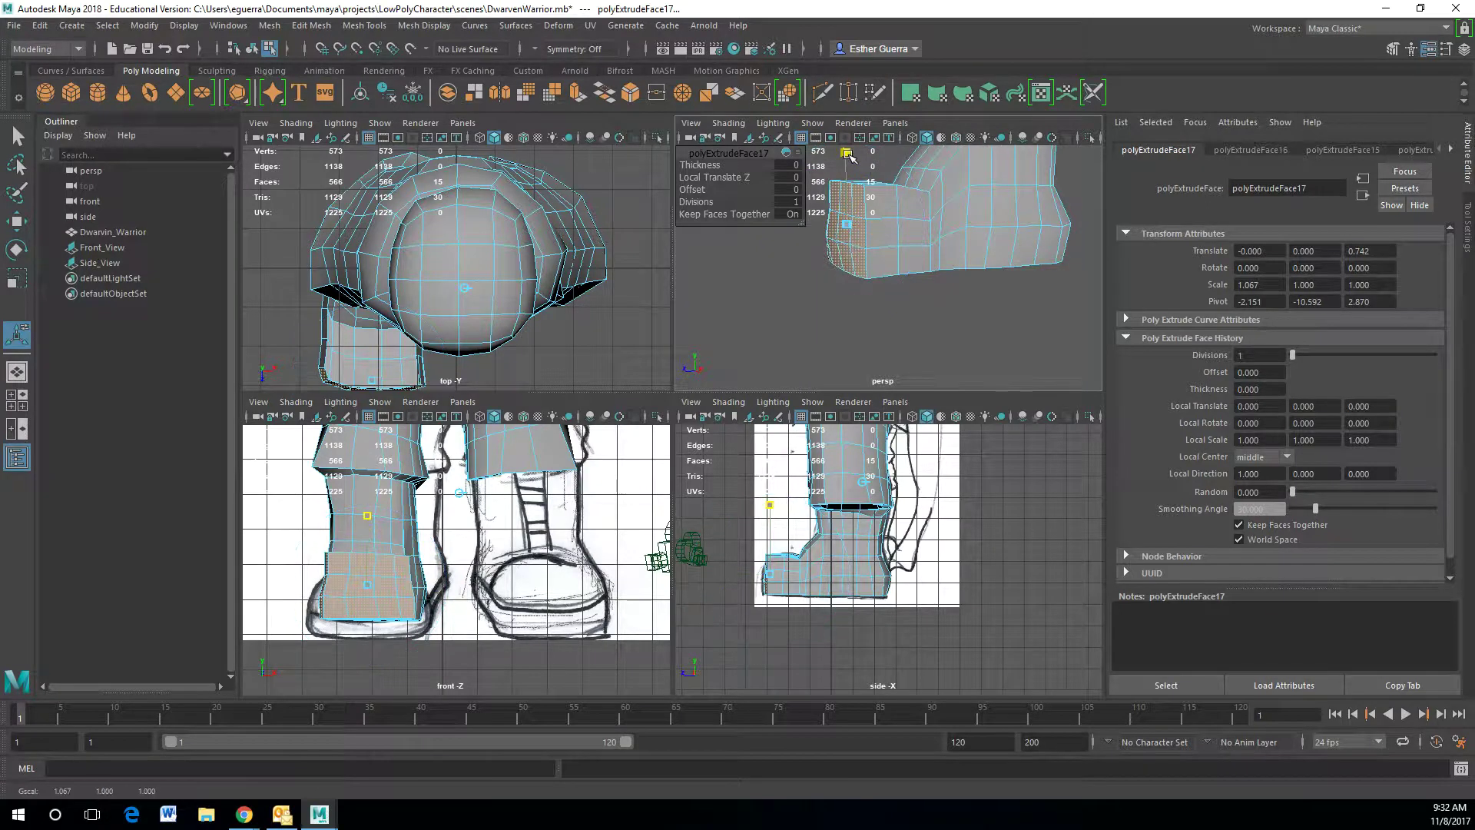
- Extrude the toe faces 0.508 forward and 0.129 down, scaling them to 0.833 in X and Y and 0.405 in Z
{"action": "key", "text": "ctrl+e"}
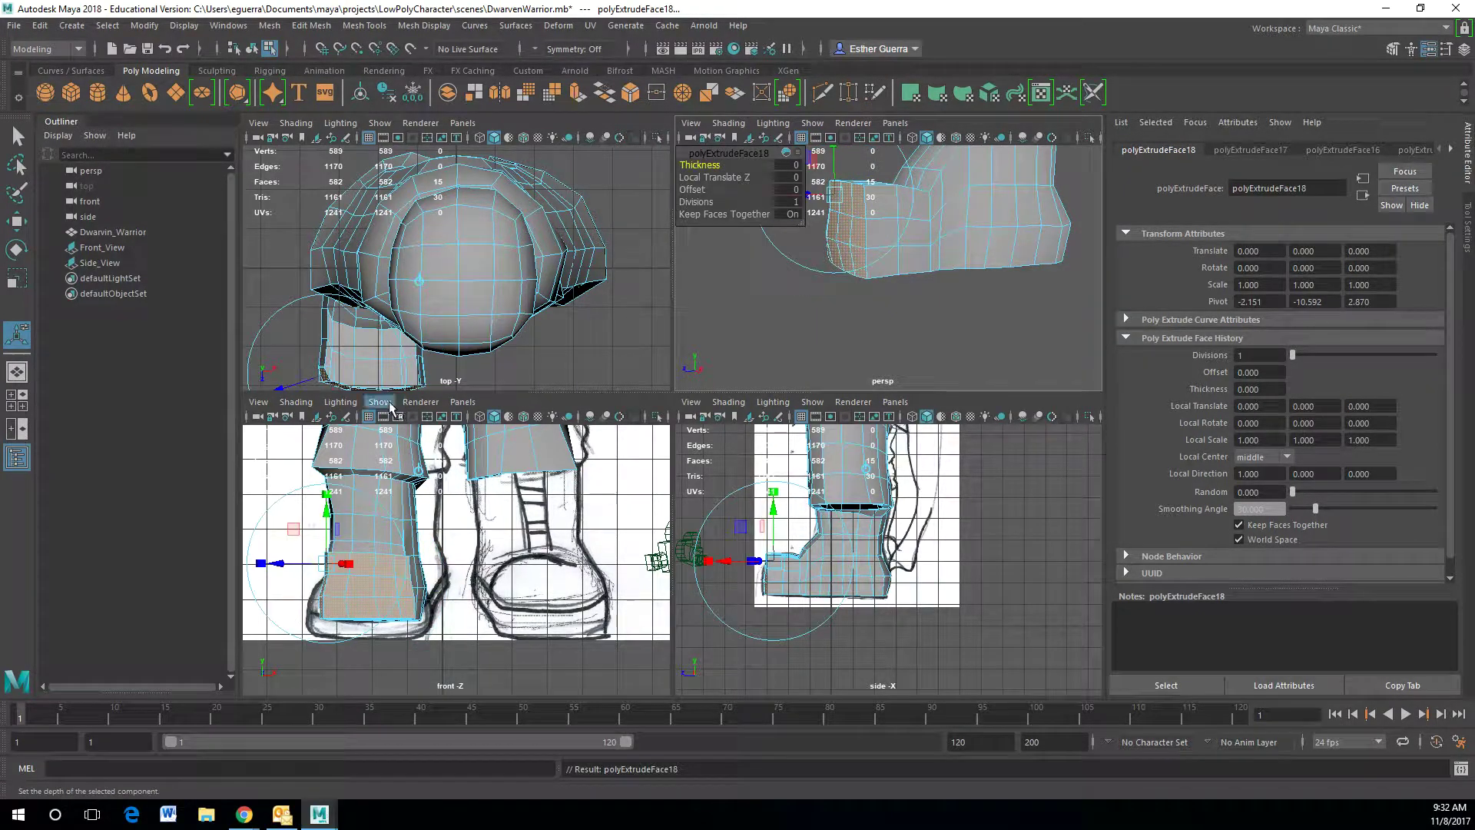
{"action": "left_click", "coordinate": [421, 282]}
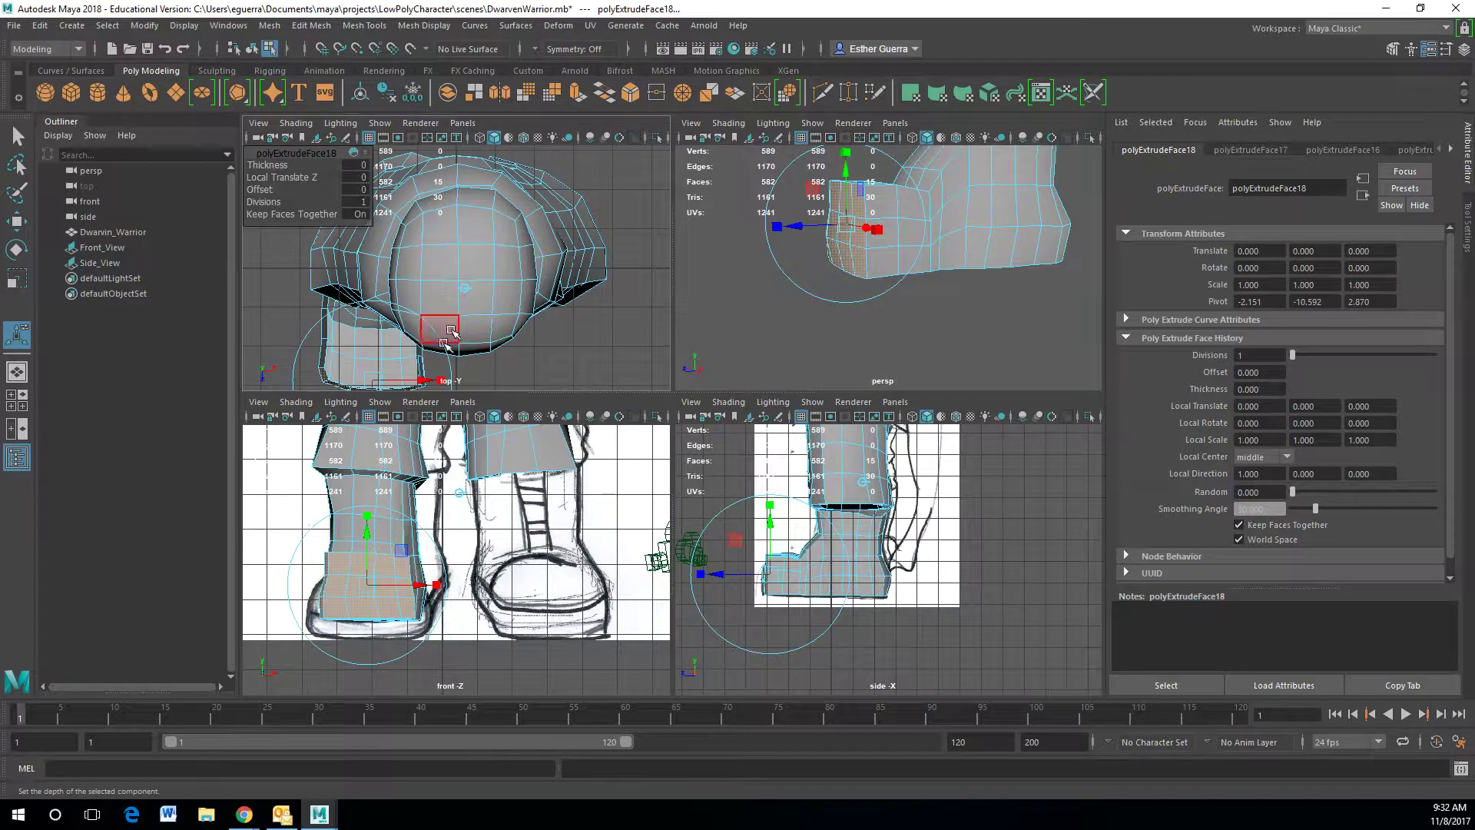
{"action": "left_click", "coordinate": [877, 233]}
{"action": "left_click_drag", "start_coordinate": [846, 225], "coordinate": [839, 189]}
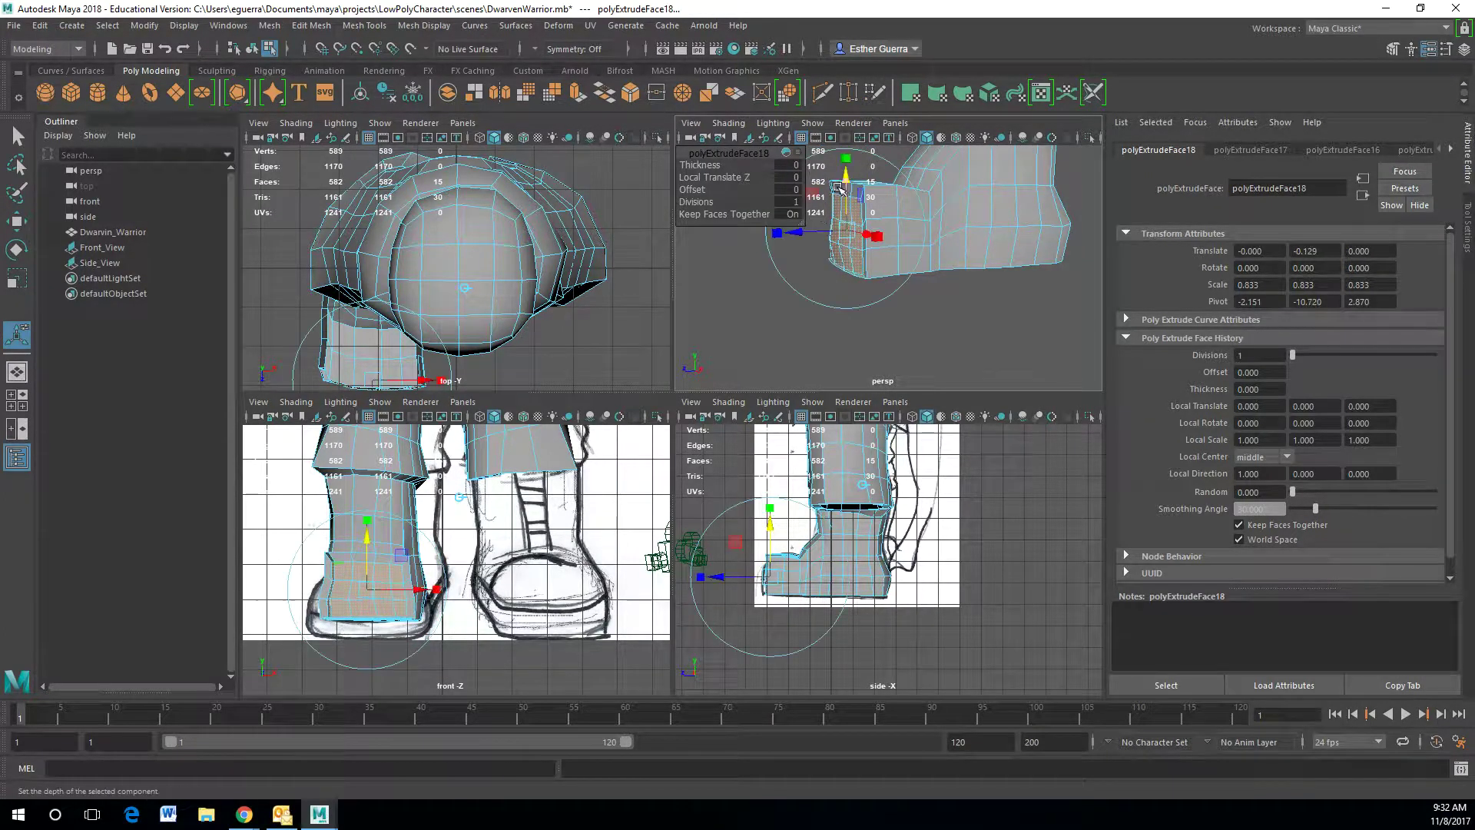
{"action": "left_click_drag", "start_coordinate": [804, 235], "coordinate": [783, 240]}
{"action": "left_click_drag", "start_coordinate": [827, 288], "coordinate": [980, 379], "text": "alt"}
{"action": "middle_click_drag", "start_coordinate": [953, 359], "coordinate": [957, 288], "text": "alt"}
{"action": "left_click_drag", "start_coordinate": [964, 333], "coordinate": [958, 304]}
{"action": "left_click_drag", "start_coordinate": [1037, 231], "coordinate": [971, 219], "text": "alt"}
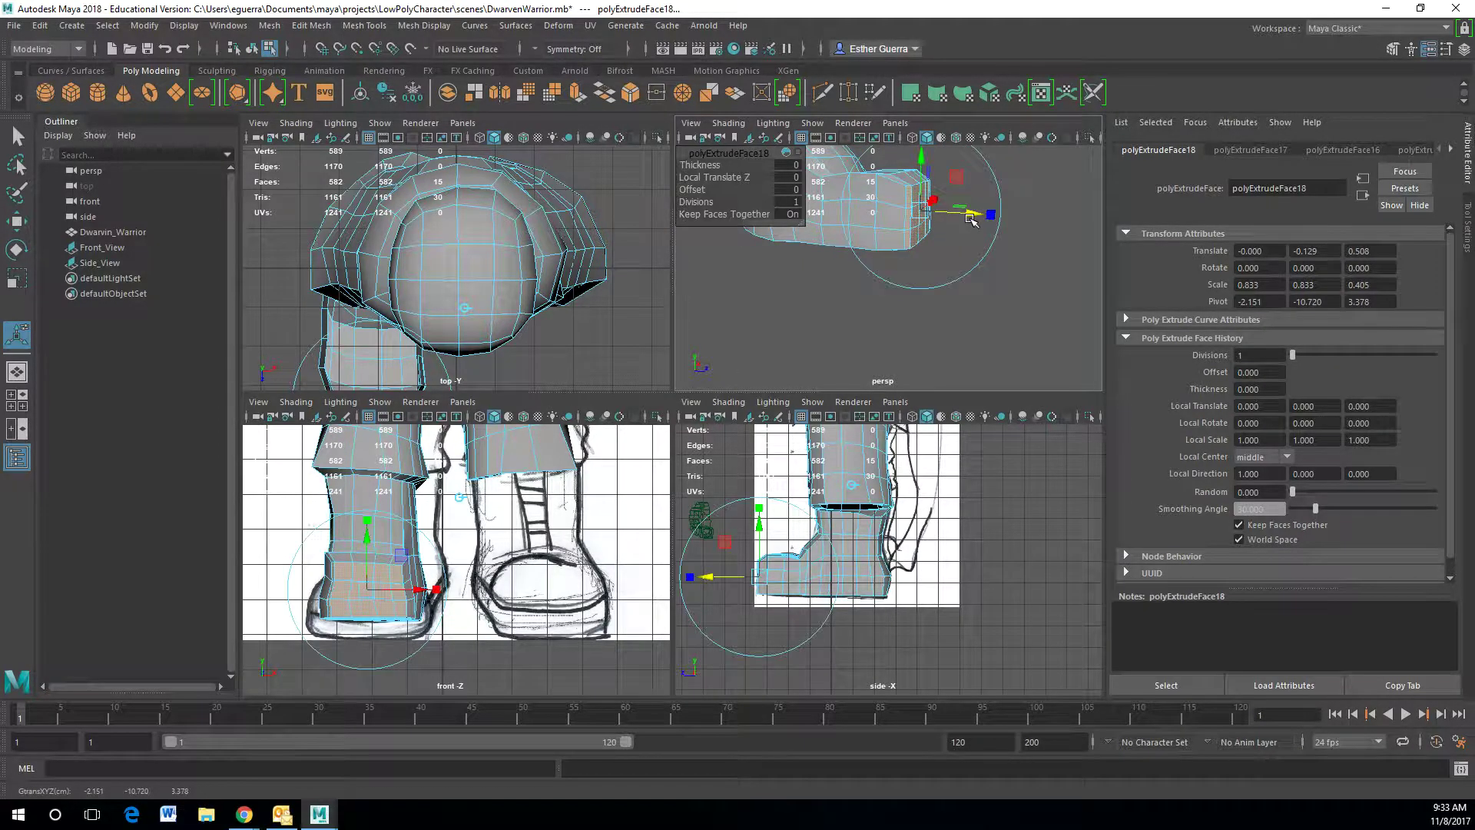
- Extrude the toe tip faces 0.217 forward and scale them uniformly to 0.767 to round off the toe
{"action": "key", "text": "ctrl+e"}
{"action": "middle_click_drag", "start_coordinate": [1031, 266], "coordinate": [1028, 314], "text": "alt"}
{"action": "left_click", "coordinate": [994, 167]}
{"action": "left_click_drag", "start_coordinate": [921, 204], "coordinate": [919, 211]}
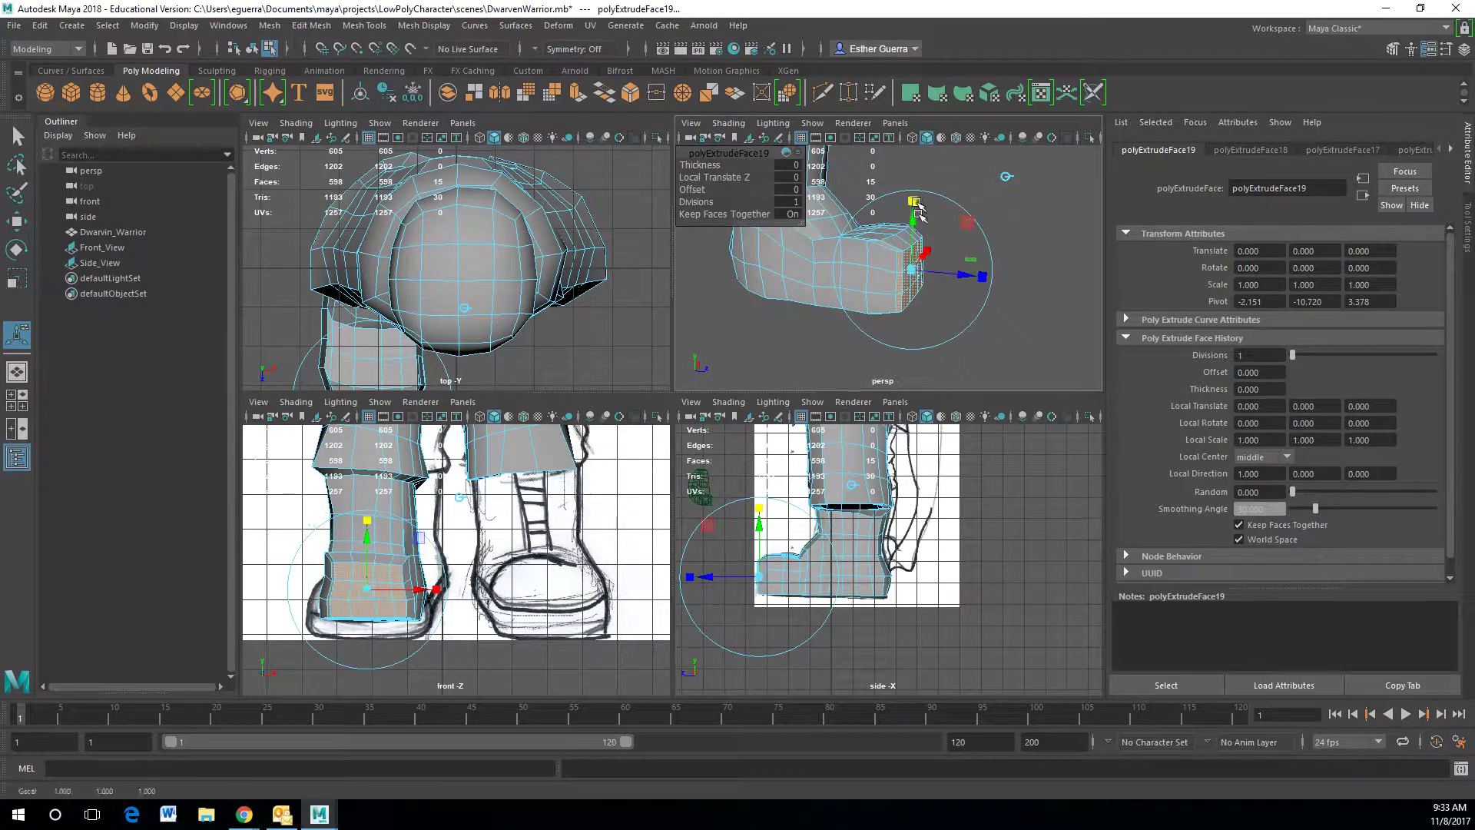
{"action": "left_click_drag", "start_coordinate": [921, 279], "coordinate": [868, 254]}
- Select the whole mesh and even out the top of the right boot's foot with the Sculpt Geometry Tool's Relax operation
{"action": "key", "text": "w"}
{"action": "right_click_drag", "start_coordinate": [868, 254], "coordinate": [929, 192]}
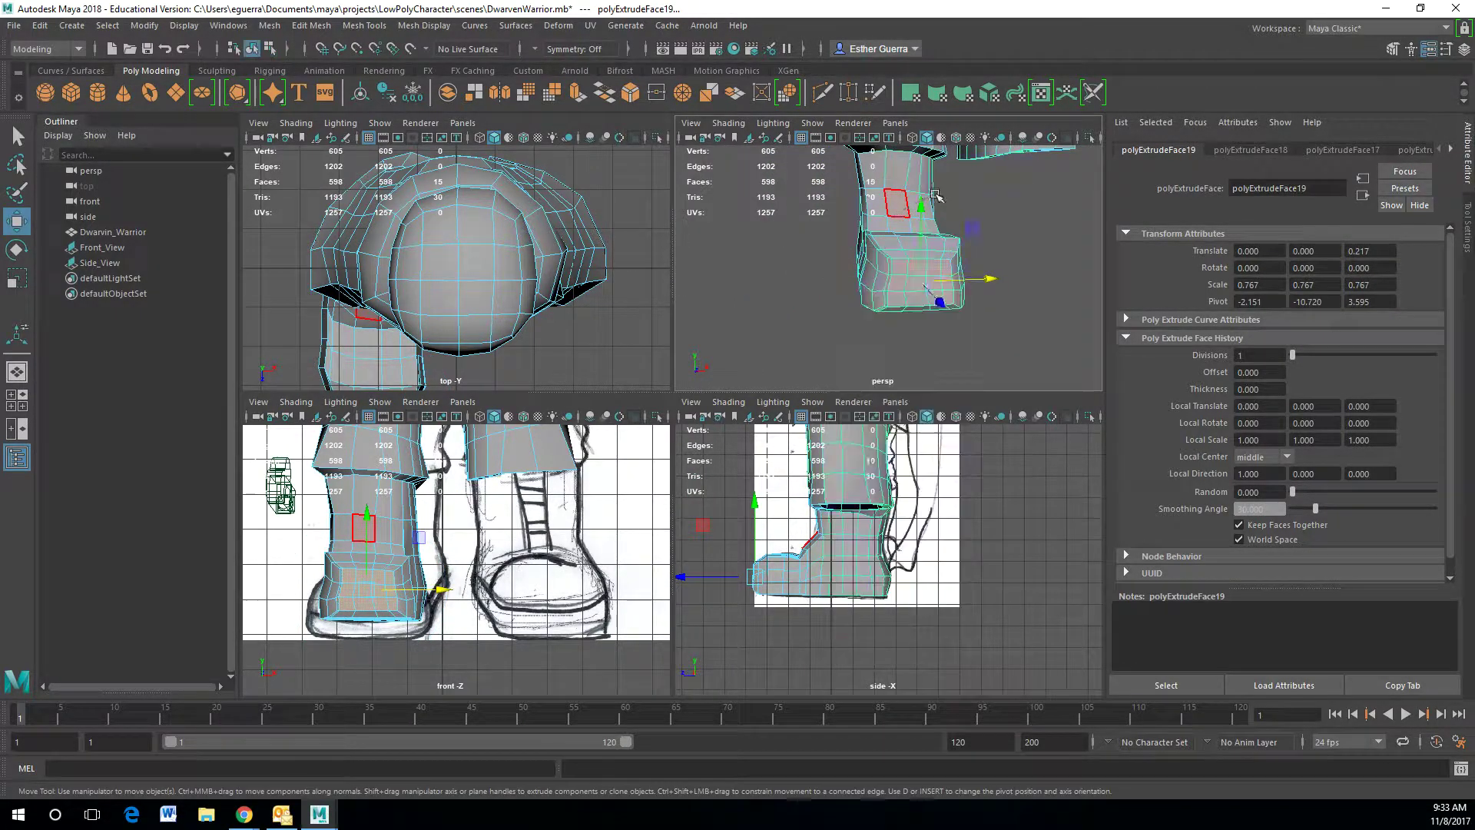
{"action": "left_click", "coordinate": [515, 26]}
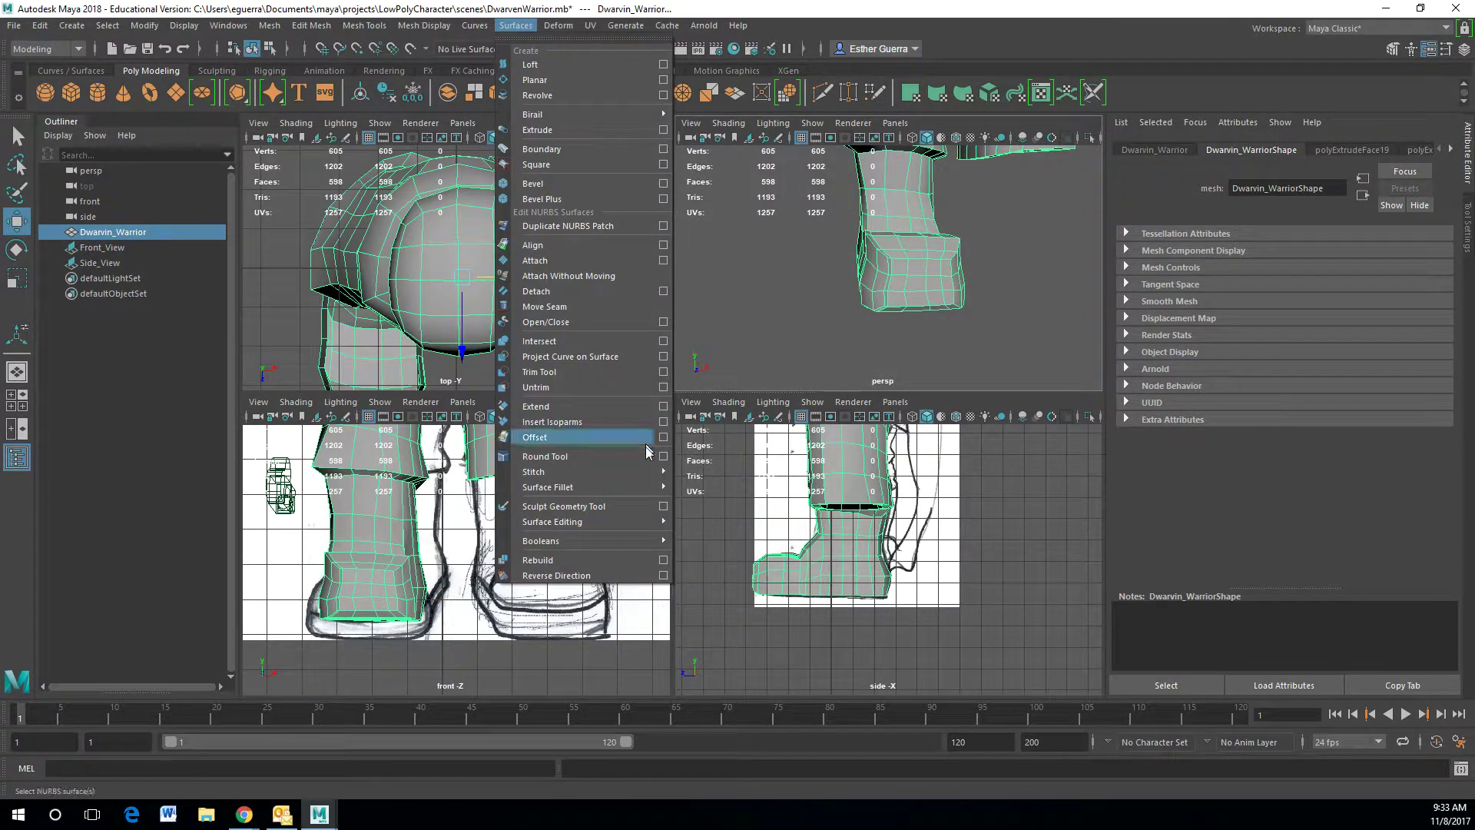
{"action": "left_click", "coordinate": [663, 506]}
{"action": "mouse_move", "coordinate": [953, 231]}
{"action": "left_mouse_down", "text": "alt"}
{"action": "mouse_move", "coordinate": [822, 256]}
{"action": "mouse_move", "coordinate": [957, 246]}
{"action": "left_mouse_up", "text": "alt"}
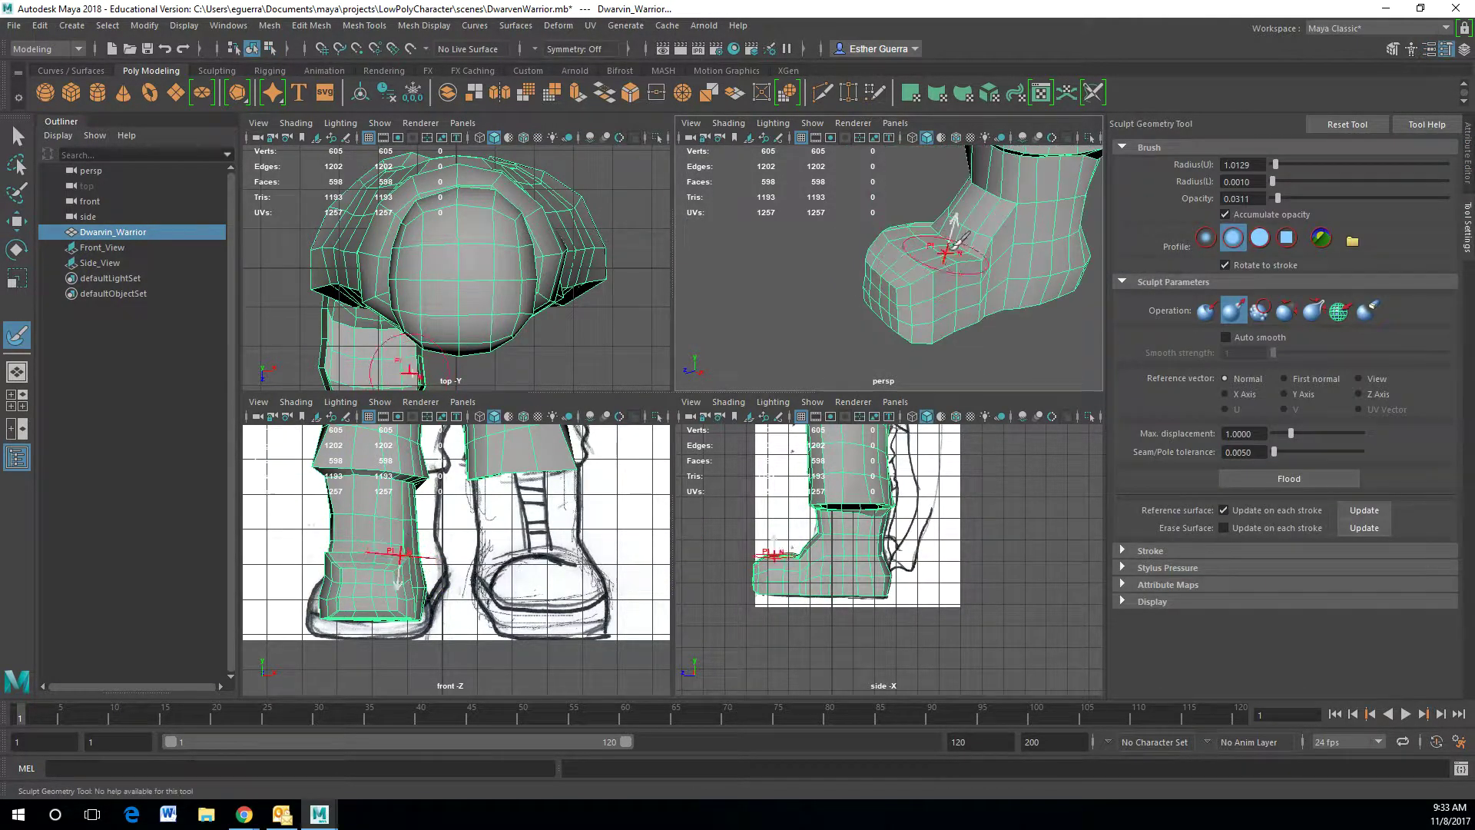
{"action": "left_click", "coordinate": [1292, 313]}
{"action": "left_click_drag", "start_coordinate": [945, 237], "coordinate": [966, 227]}
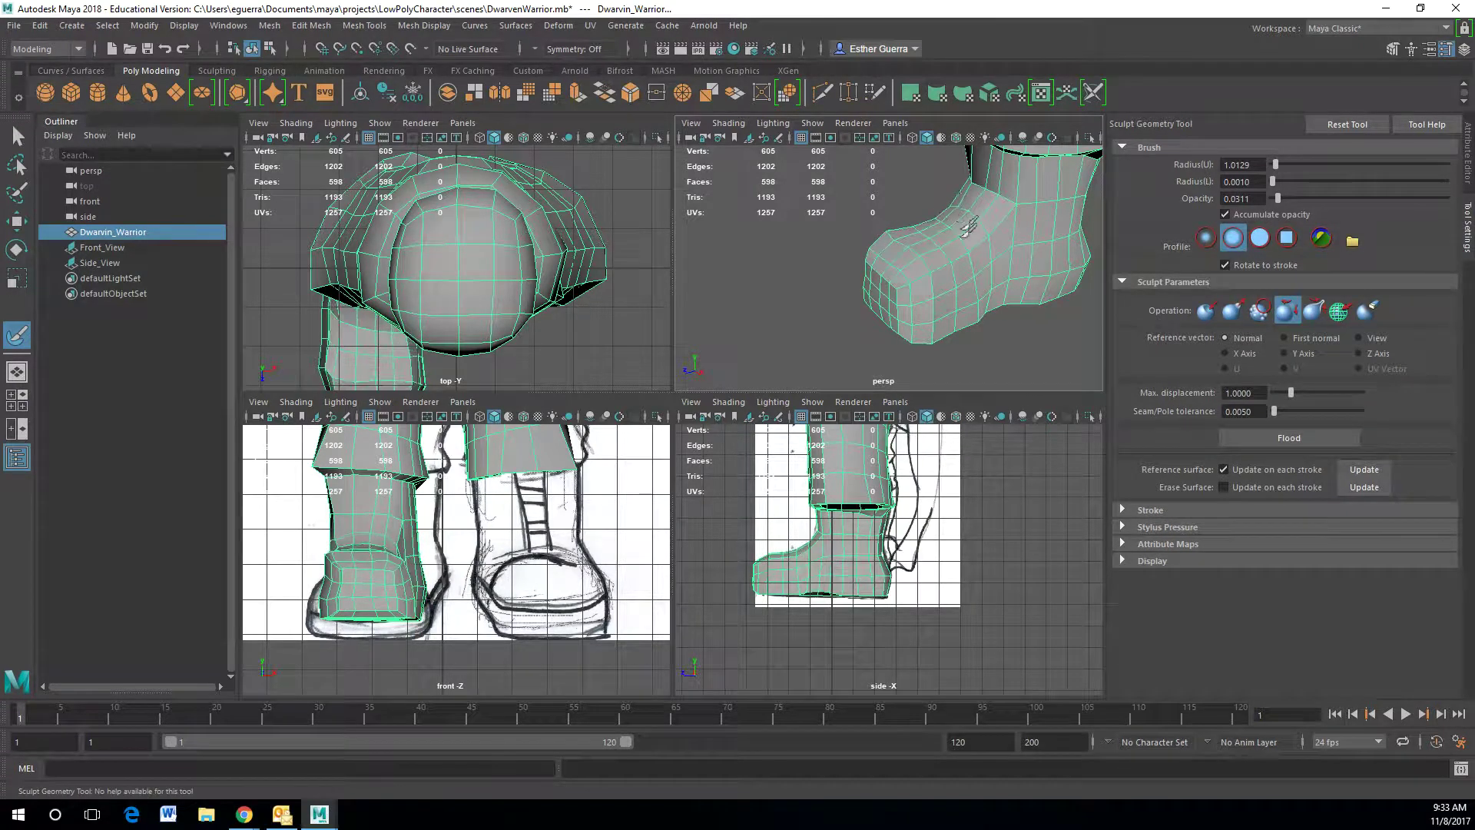
- Move individual vertices along the inner bottom edge of the right boot to straighten the sole line below the ankle
{"action": "mouse_move", "coordinate": [1062, 239]}
{"action": "left_mouse_down", "text": "alt"}
{"action": "mouse_move", "coordinate": [958, 289]}
{"action": "mouse_move", "coordinate": [944, 261]}
{"action": "mouse_move", "coordinate": [784, 230]}
{"action": "mouse_move", "coordinate": [909, 242]}
{"action": "mouse_move", "coordinate": [887, 242]}
{"action": "mouse_move", "coordinate": [885, 263]}
{"action": "mouse_move", "coordinate": [921, 242]}
{"action": "mouse_move", "coordinate": [891, 281]}
{"action": "mouse_move", "coordinate": [1003, 231]}
{"action": "mouse_move", "coordinate": [1047, 247]}
{"action": "mouse_move", "coordinate": [986, 189]}
{"action": "mouse_move", "coordinate": [997, 233]}
{"action": "mouse_move", "coordinate": [1027, 204]}
{"action": "mouse_move", "coordinate": [961, 198]}
{"action": "mouse_move", "coordinate": [987, 292]}
{"action": "mouse_move", "coordinate": [964, 259]}
{"action": "mouse_move", "coordinate": [991, 322]}
{"action": "mouse_move", "coordinate": [1092, 379]}
{"action": "left_mouse_up", "text": "alt"}
{"action": "key", "text": "w"}
{"action": "right_click_drag", "start_coordinate": [925, 338], "coordinate": [862, 332]}
{"action": "left_click", "coordinate": [919, 339]}
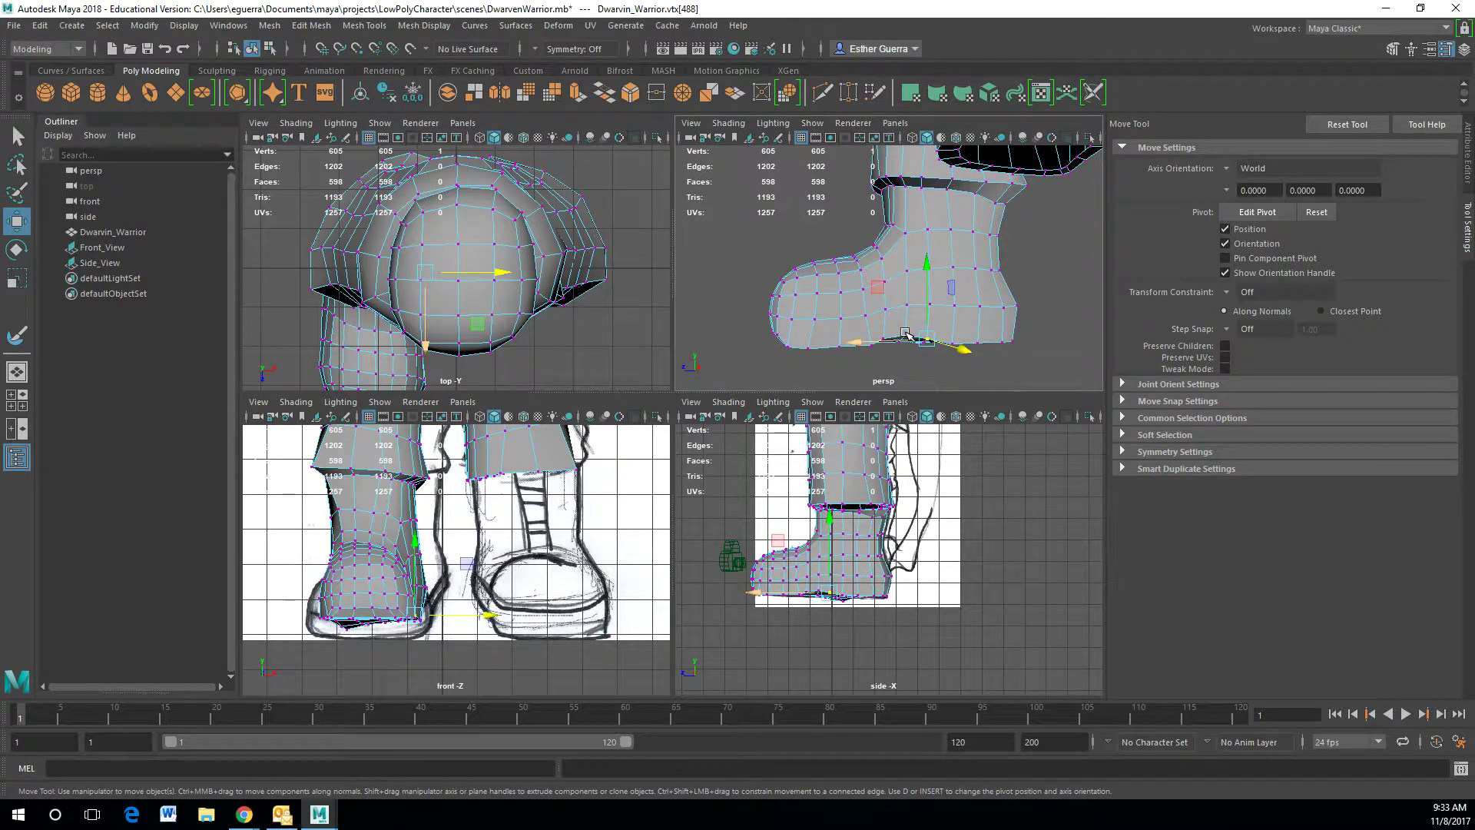
{"action": "left_click_drag", "start_coordinate": [926, 272], "coordinate": [926, 278]}
{"action": "left_click", "coordinate": [904, 364]}
{"action": "left_click", "coordinate": [885, 333]}
{"action": "mouse_move", "coordinate": [885, 330]}
{"action": "left_mouse_down"}
{"action": "mouse_move", "coordinate": [886, 296]}
{"action": "mouse_move", "coordinate": [850, 345]}
{"action": "mouse_move", "coordinate": [905, 343]}
{"action": "left_mouse_up"}
{"action": "left_click", "coordinate": [867, 344]}
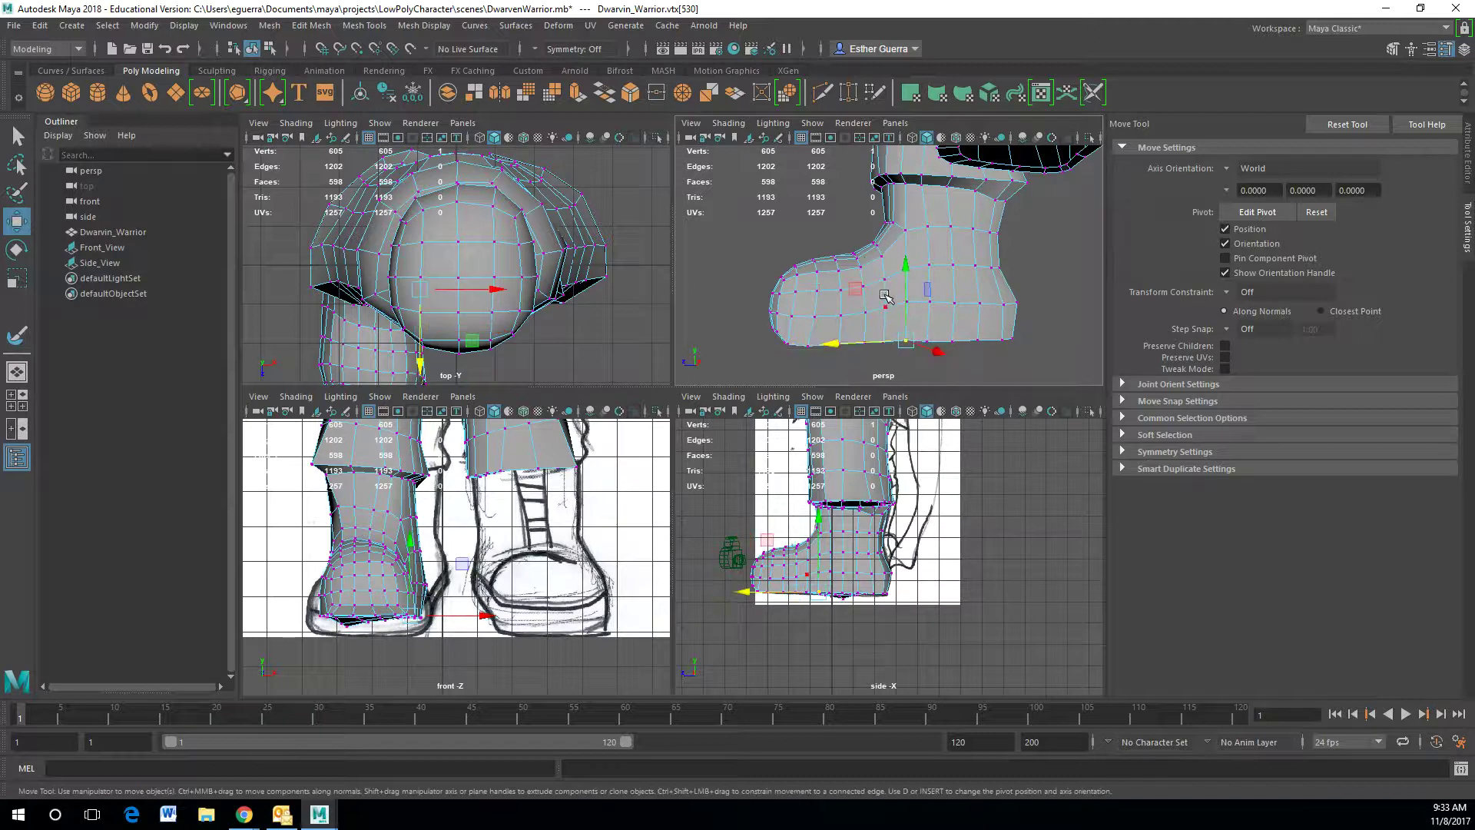
{"action": "left_click_drag", "start_coordinate": [906, 278], "coordinate": [1024, 302]}
{"action": "scroll", "coordinate": [911, 278], "scroll_direction": "down", "scroll_amount": 5}
{"action": "scroll", "coordinate": [998, 303], "scroll_direction": "up", "scroll_amount": 3}
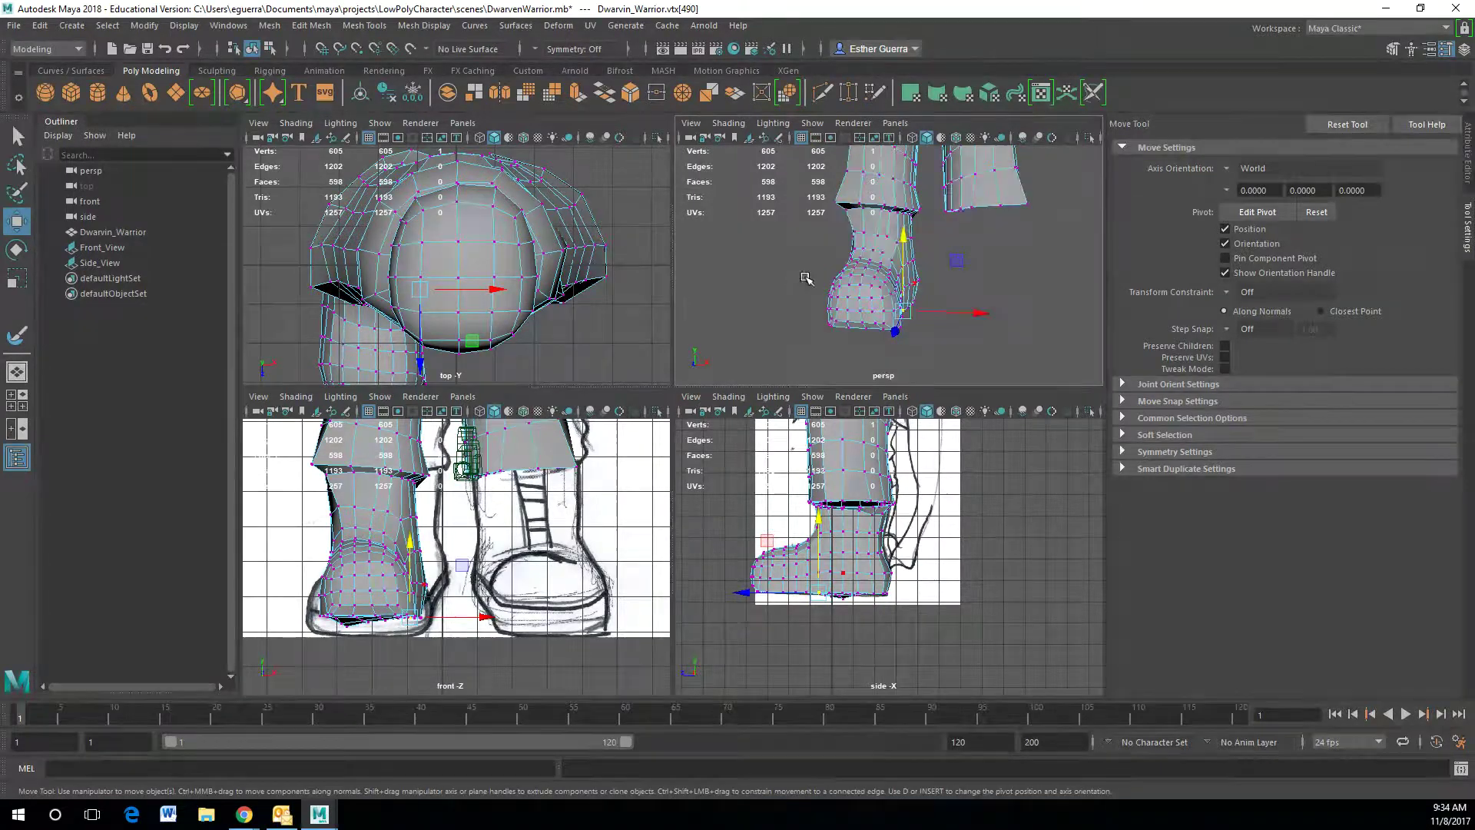
{"action": "scroll", "coordinate": [815, 276], "scroll_direction": "up", "scroll_amount": 3}
{"action": "left_click_drag", "start_coordinate": [881, 298], "coordinate": [906, 297], "text": "alt"}
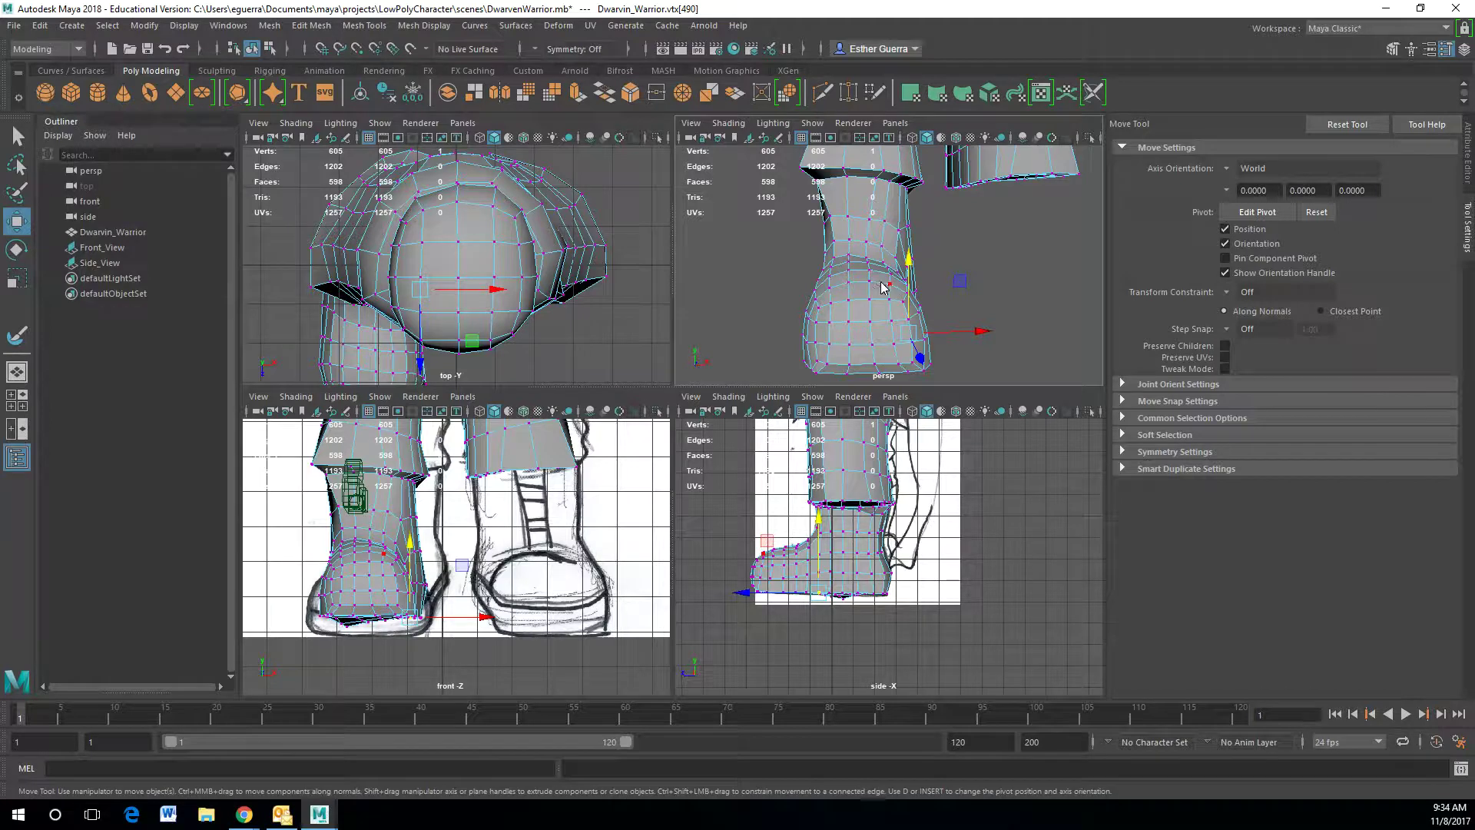